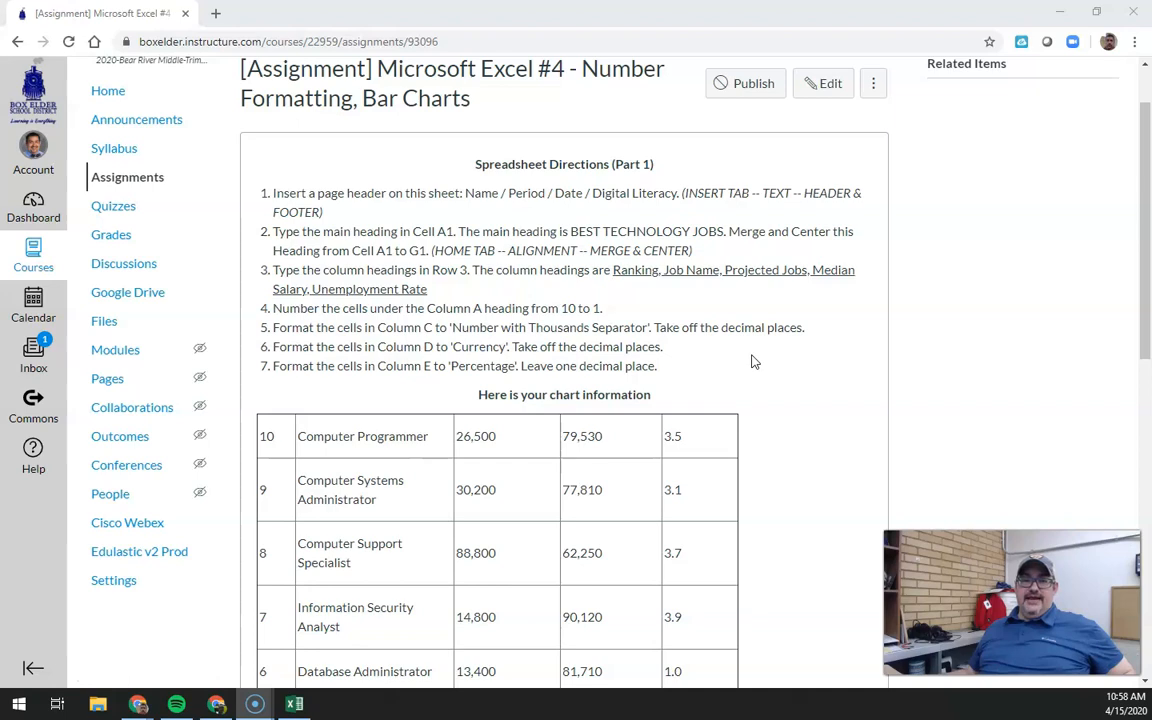
- Look over the assignment directions and chart data, switch to Excel, and create a blank workbook
click(763, 368)
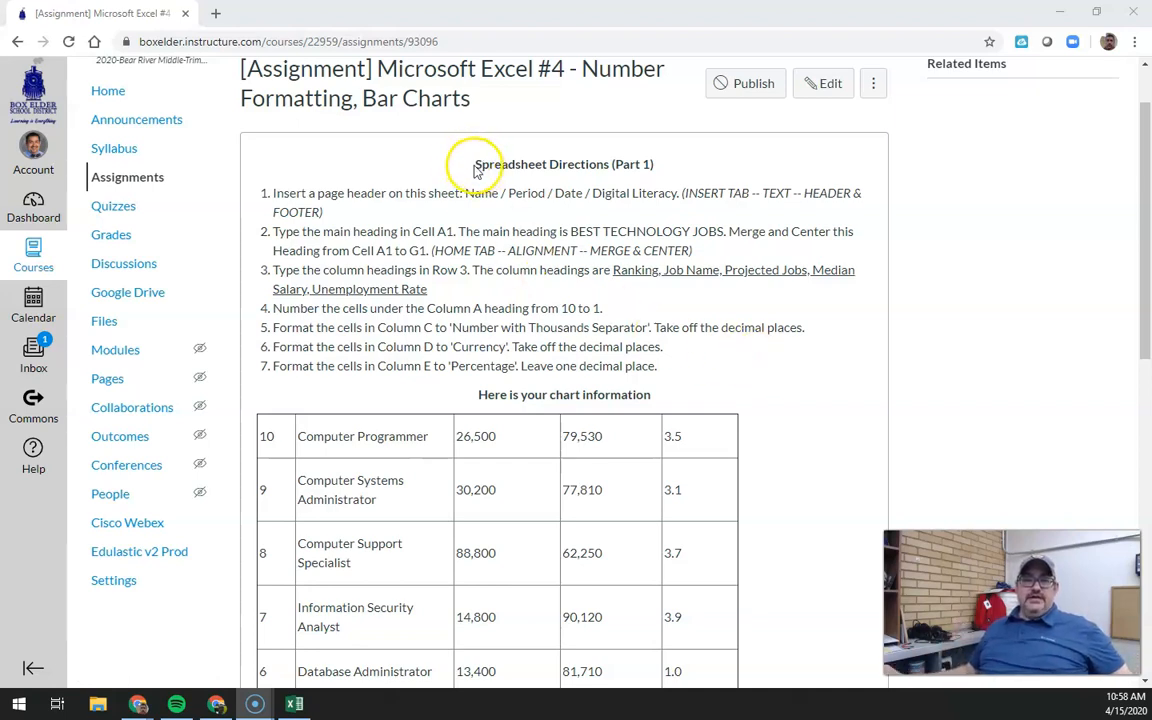
scroll(530, 358, down, 5)
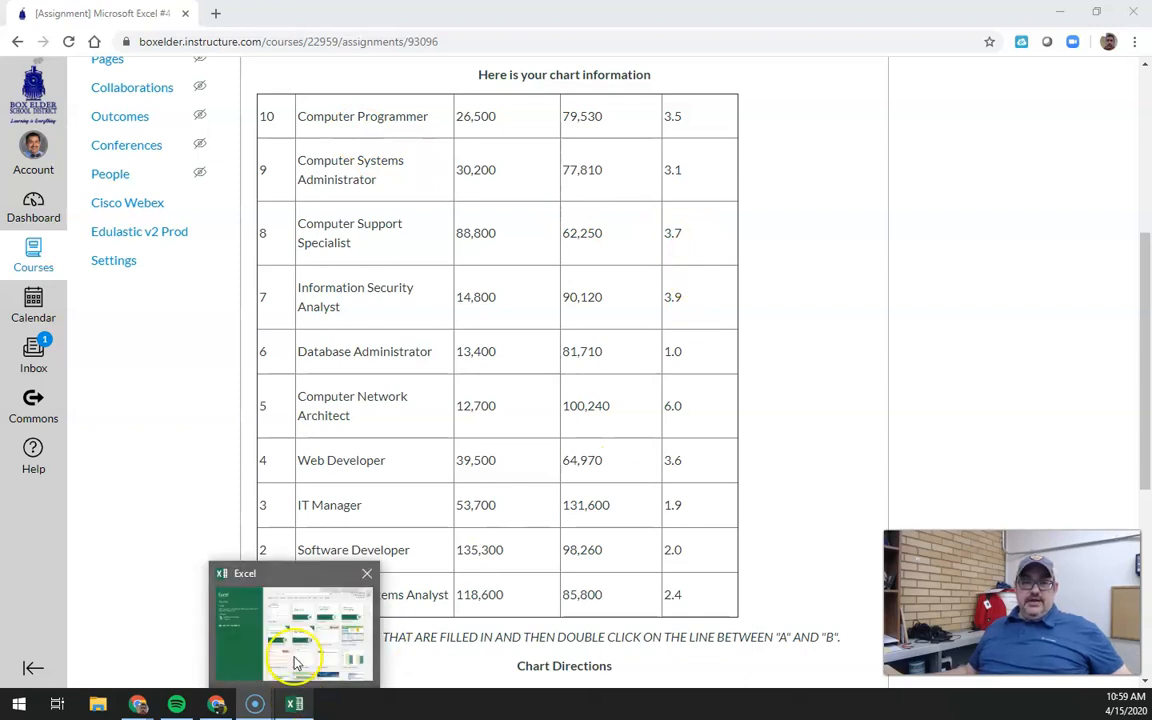
click(295, 660)
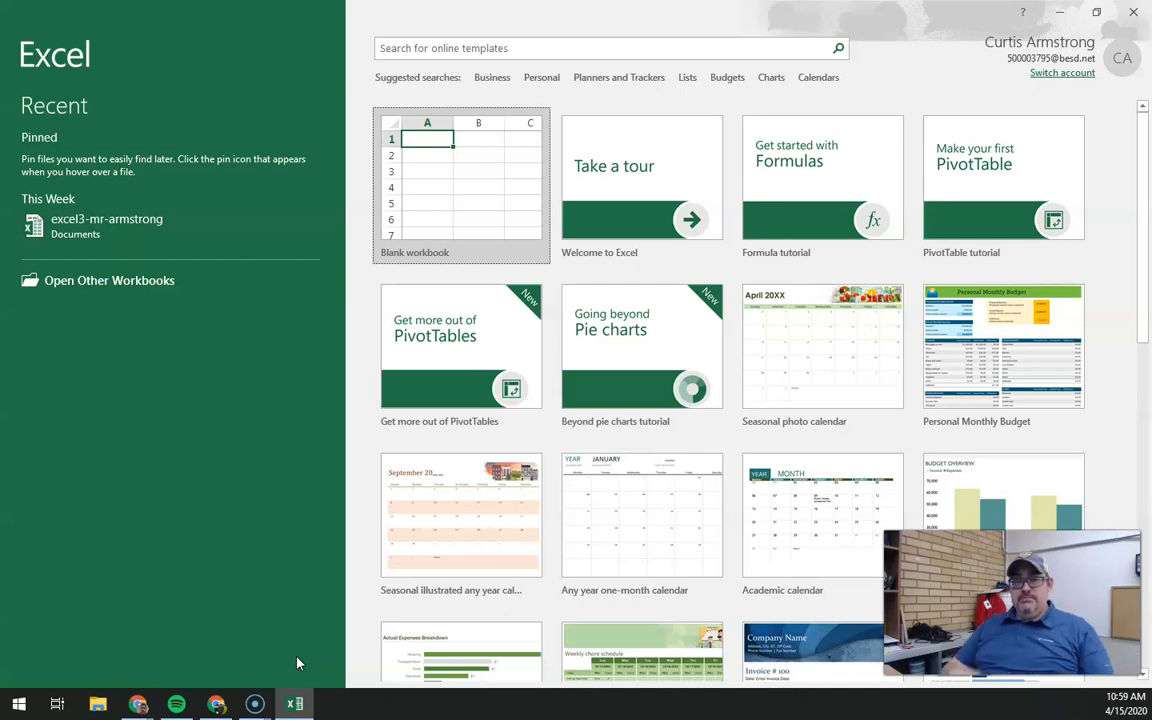
click(462, 188)
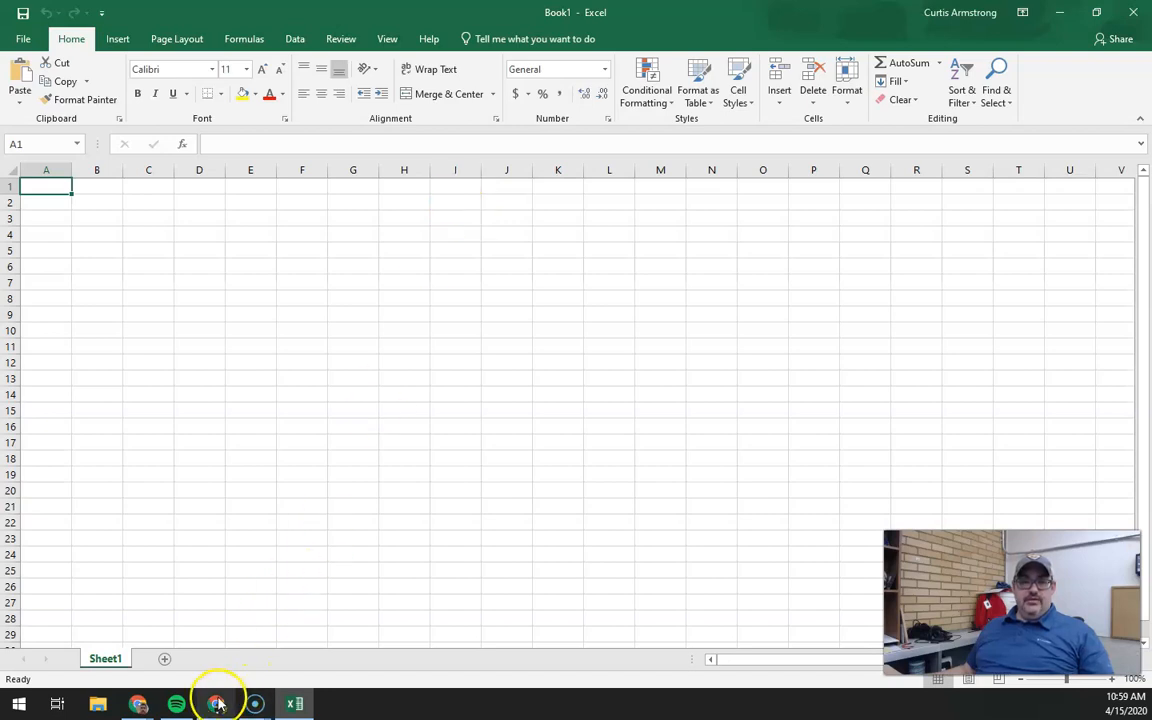
- Return to the assignment page in Chrome and review the direction for inserting the page header
mouse_move(138, 704)
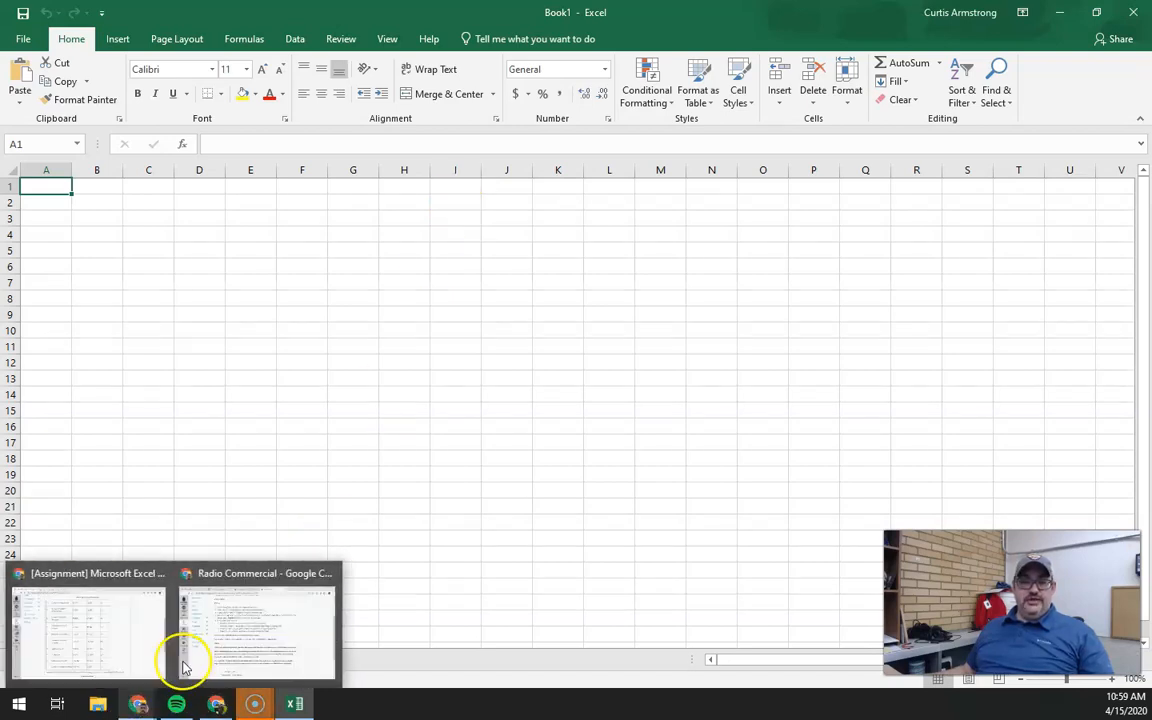
mouse_move(218, 698)
click(290, 575)
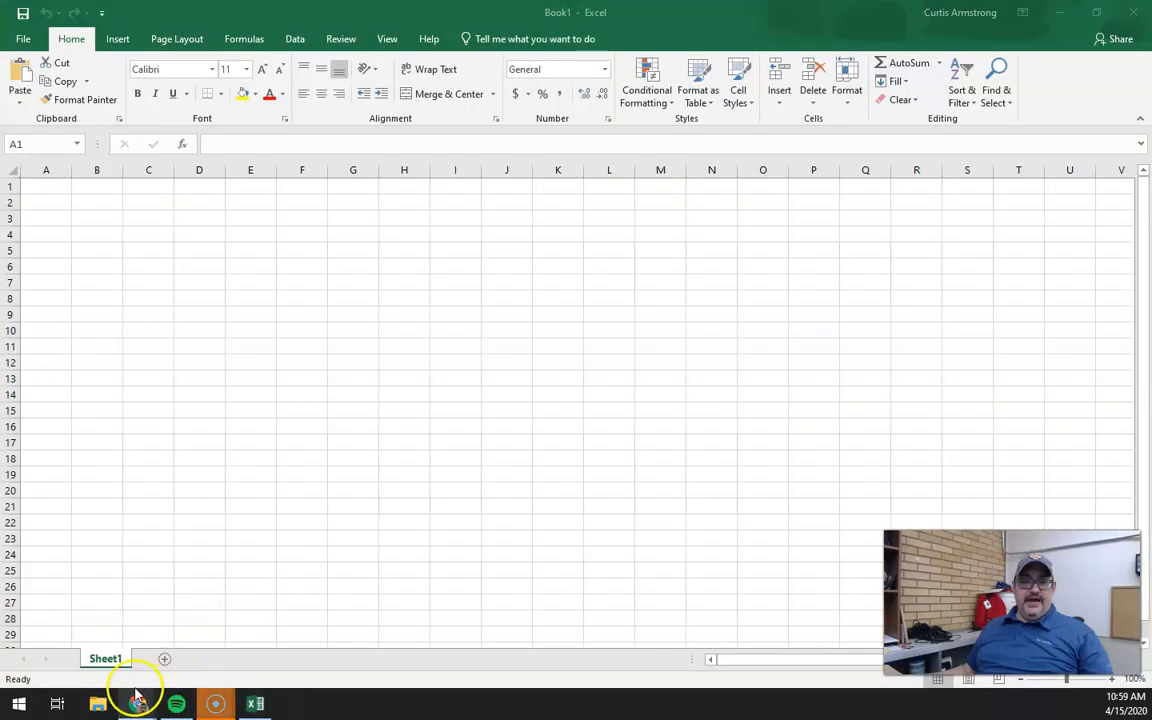
mouse_move(138, 705)
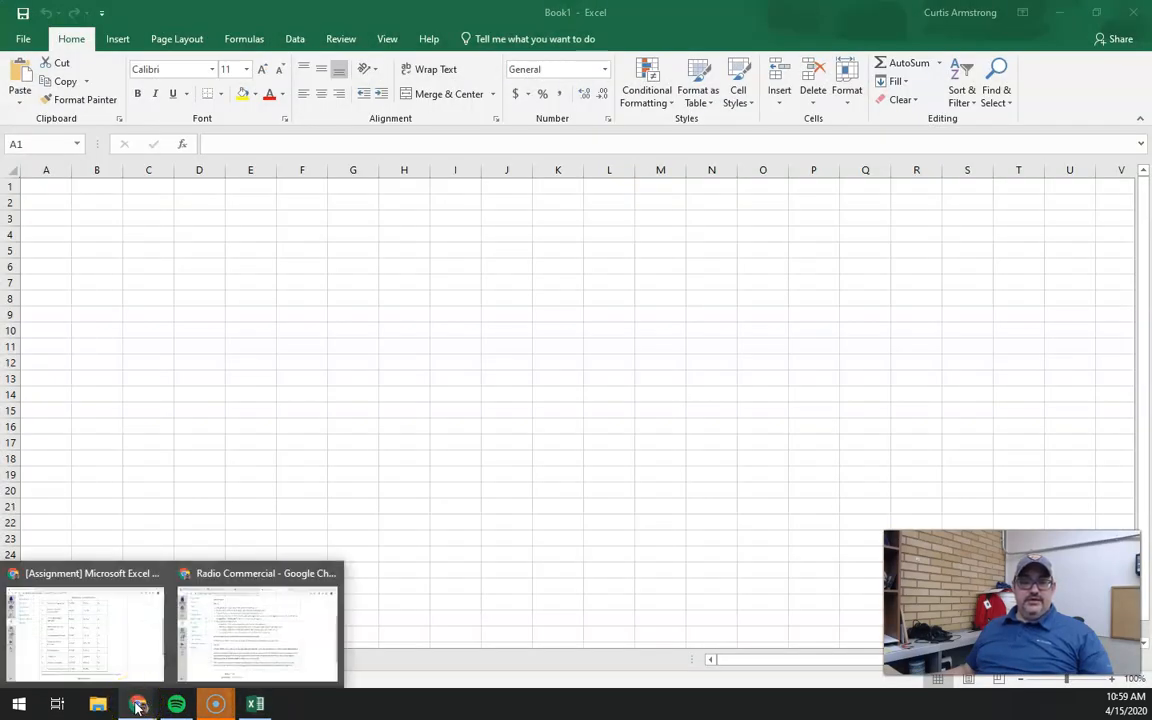
click(129, 660)
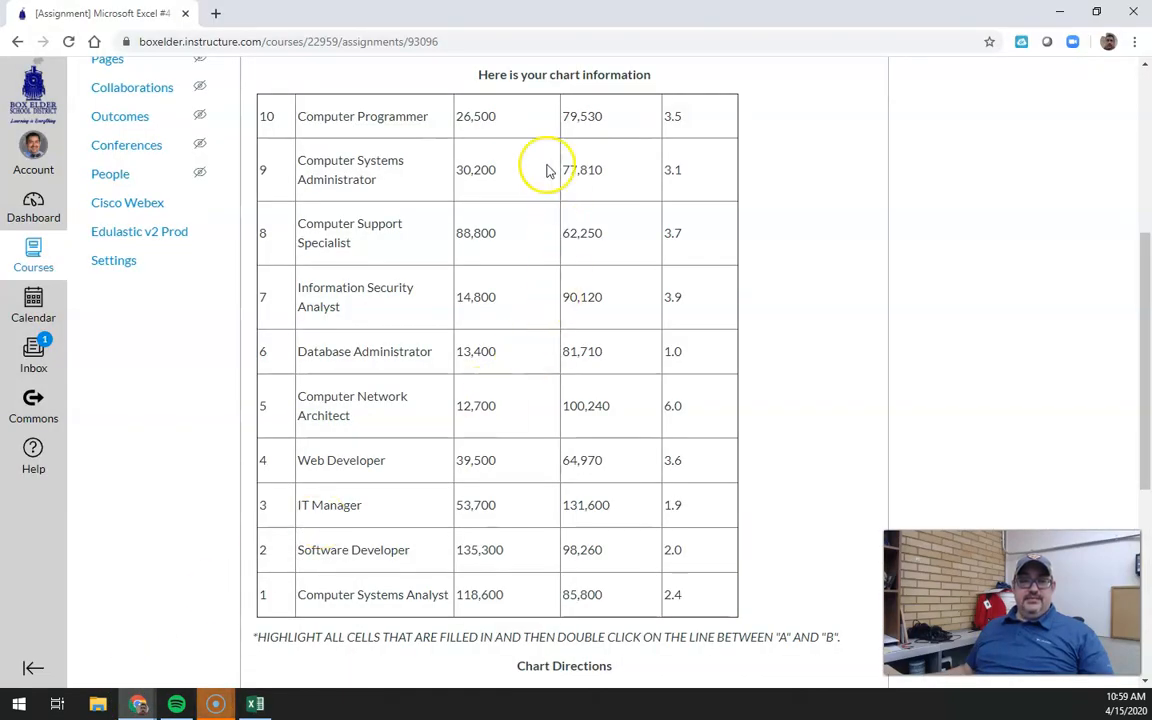
scroll(702, 370, up, 4)
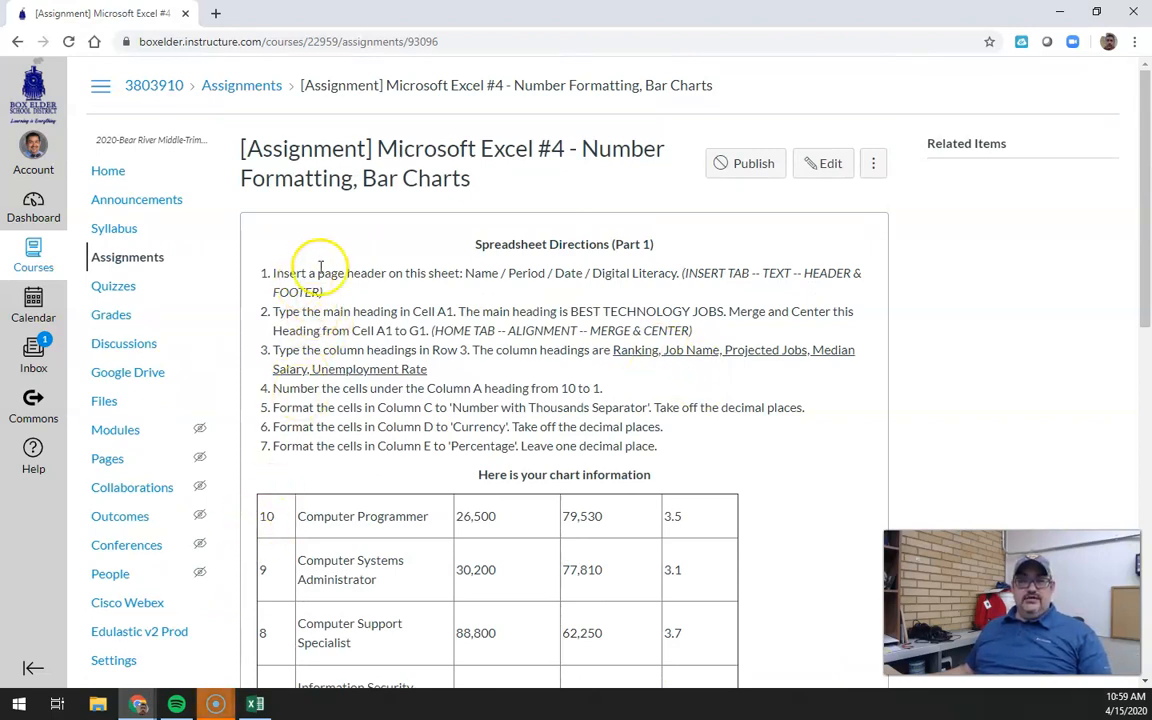
drag(273, 273, 346, 270)
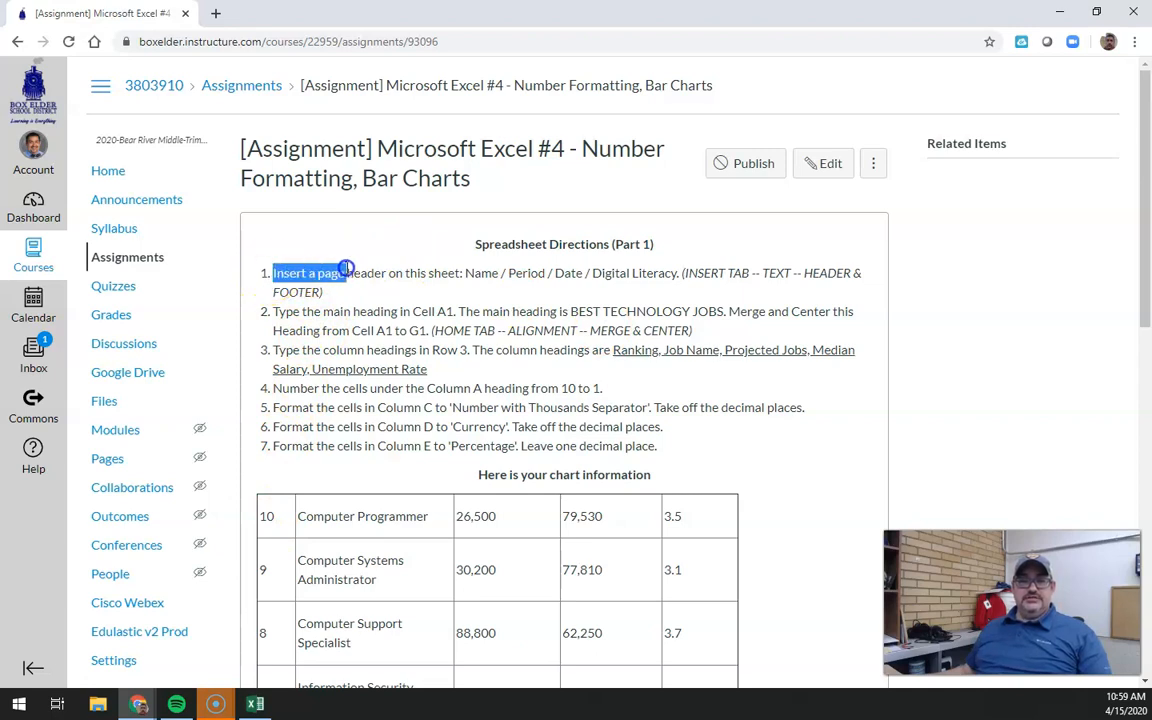
click(461, 270)
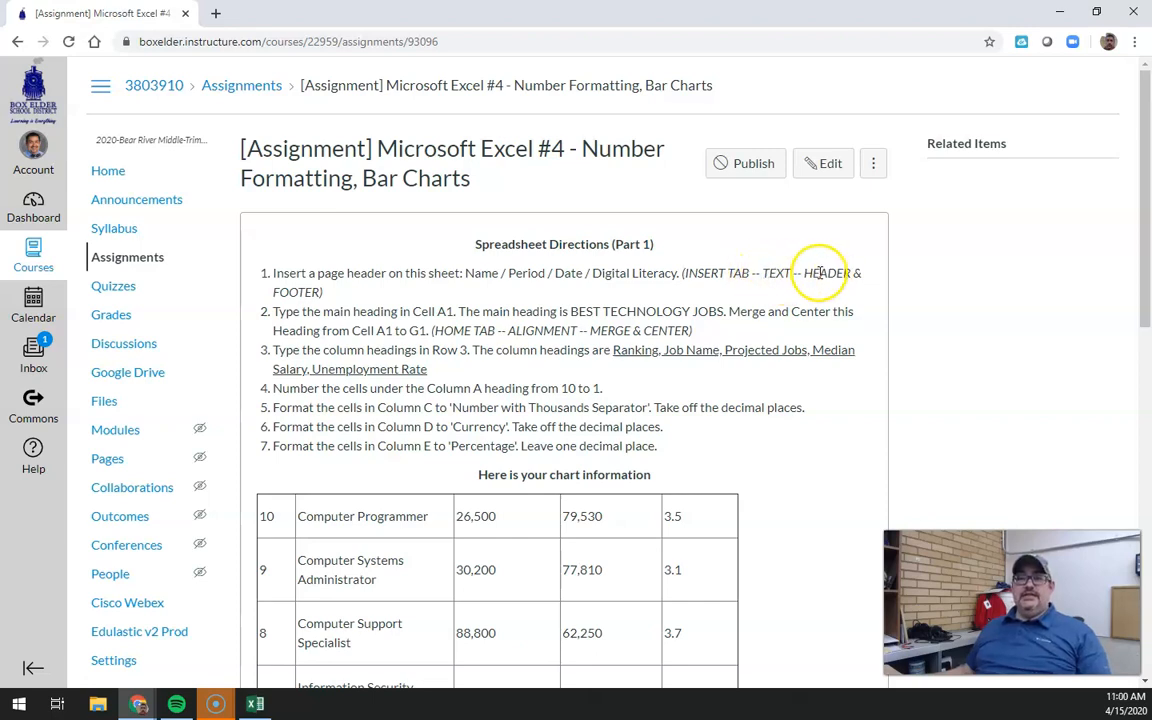
- In Excel, insert a page header with the author's name in the left section, "2nd Hour" in the center, and "Digital Literacy" in the right
click(256, 703)
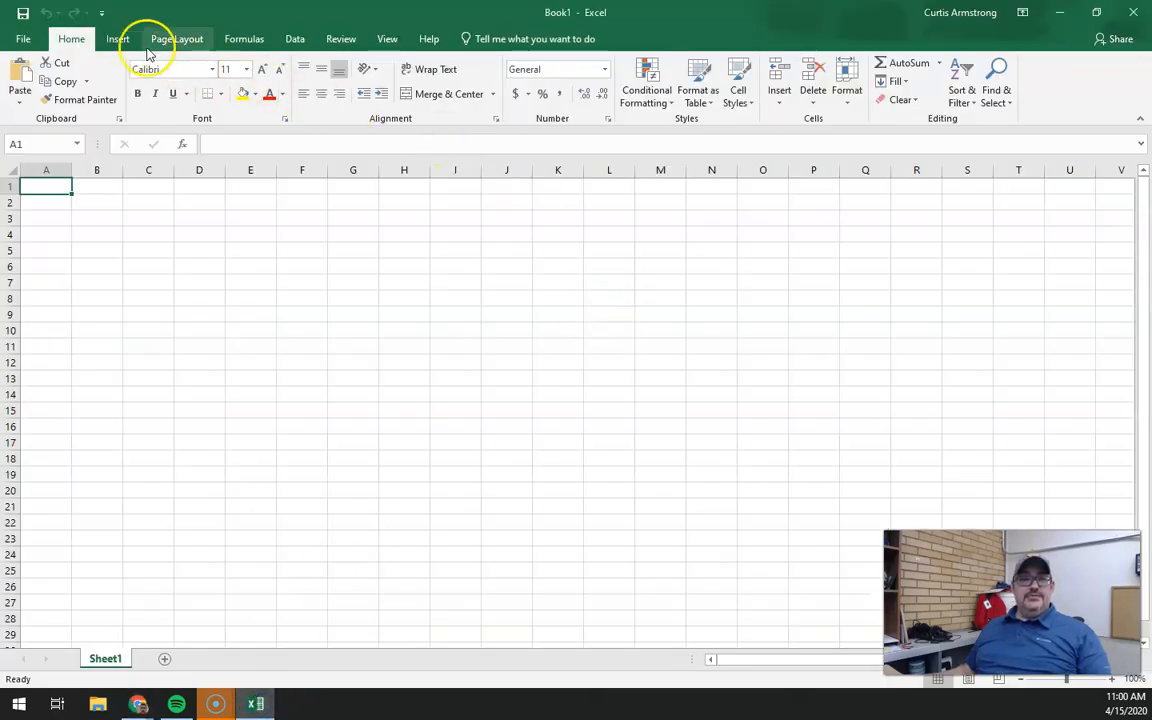
click(117, 40)
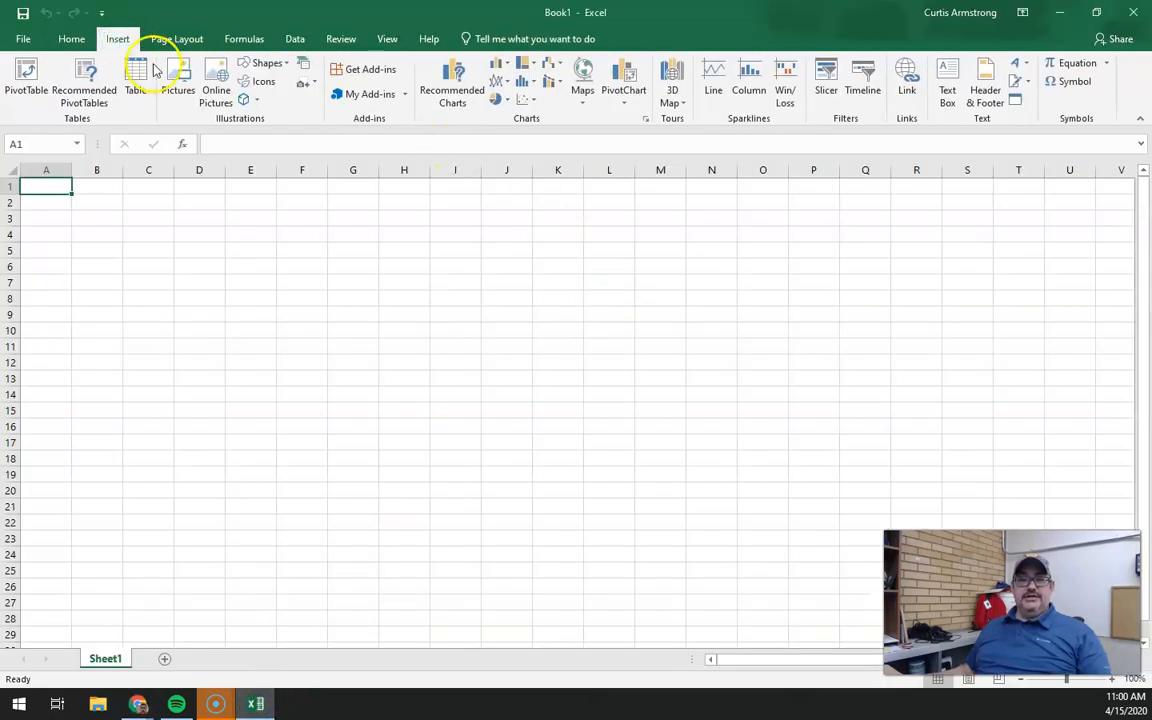
click(986, 97)
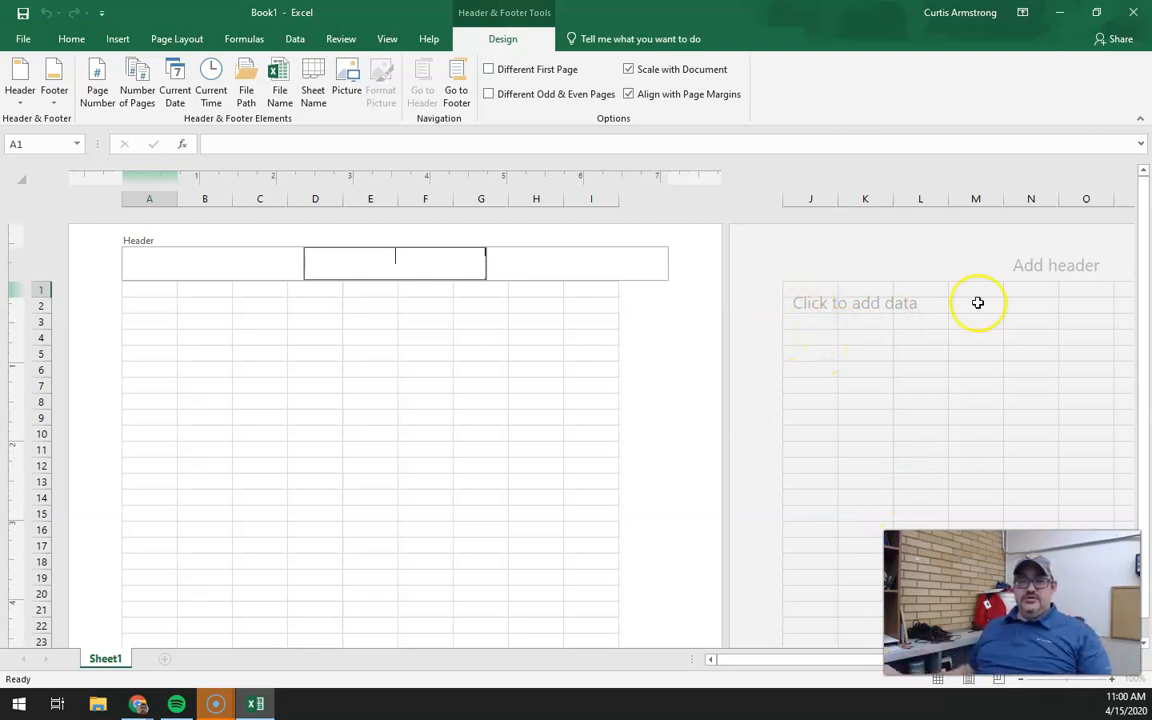
click(200, 268)
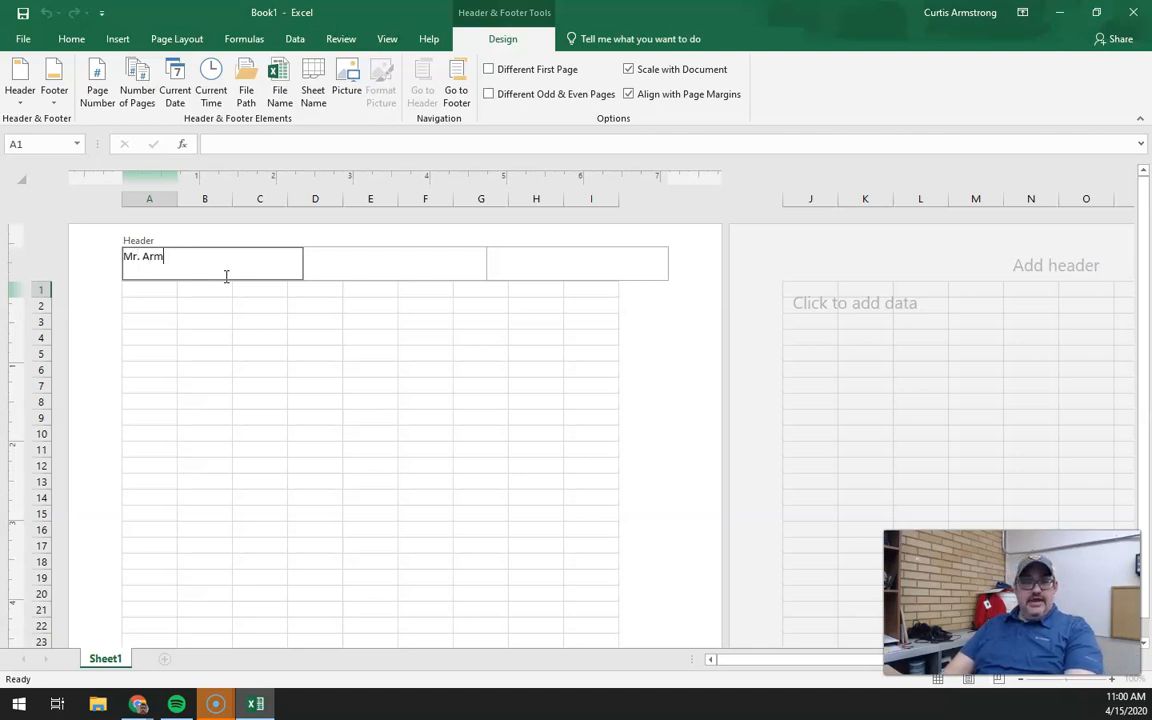
key(Tab)
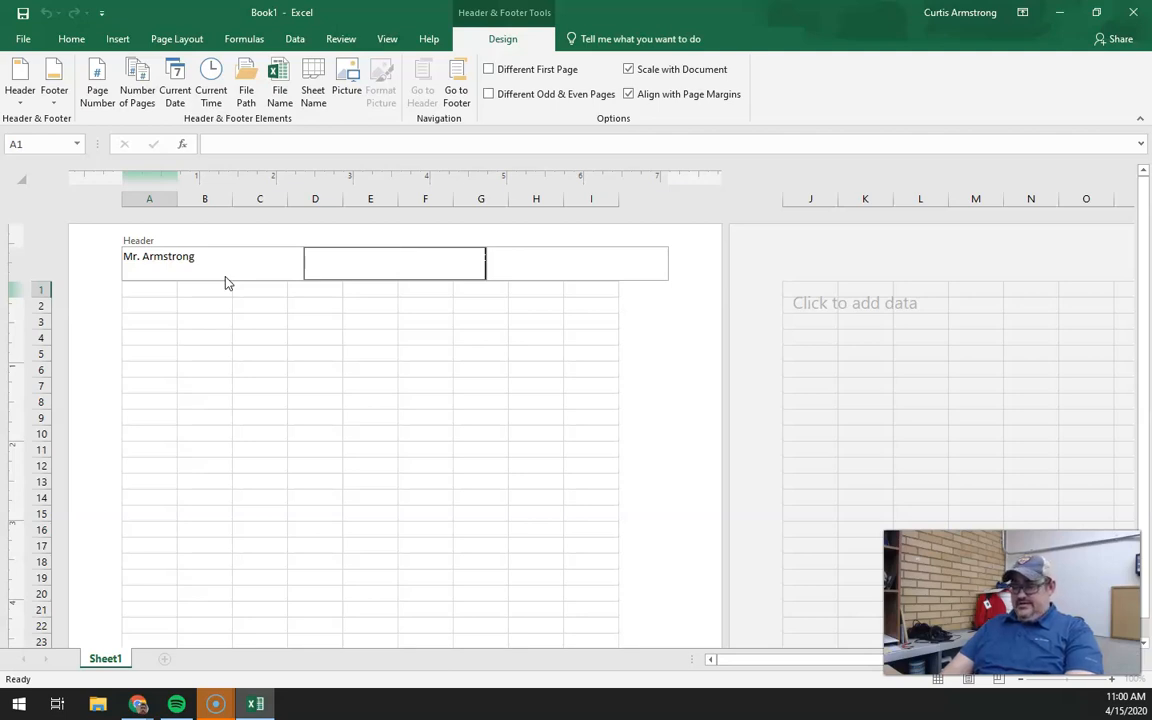
text(2)
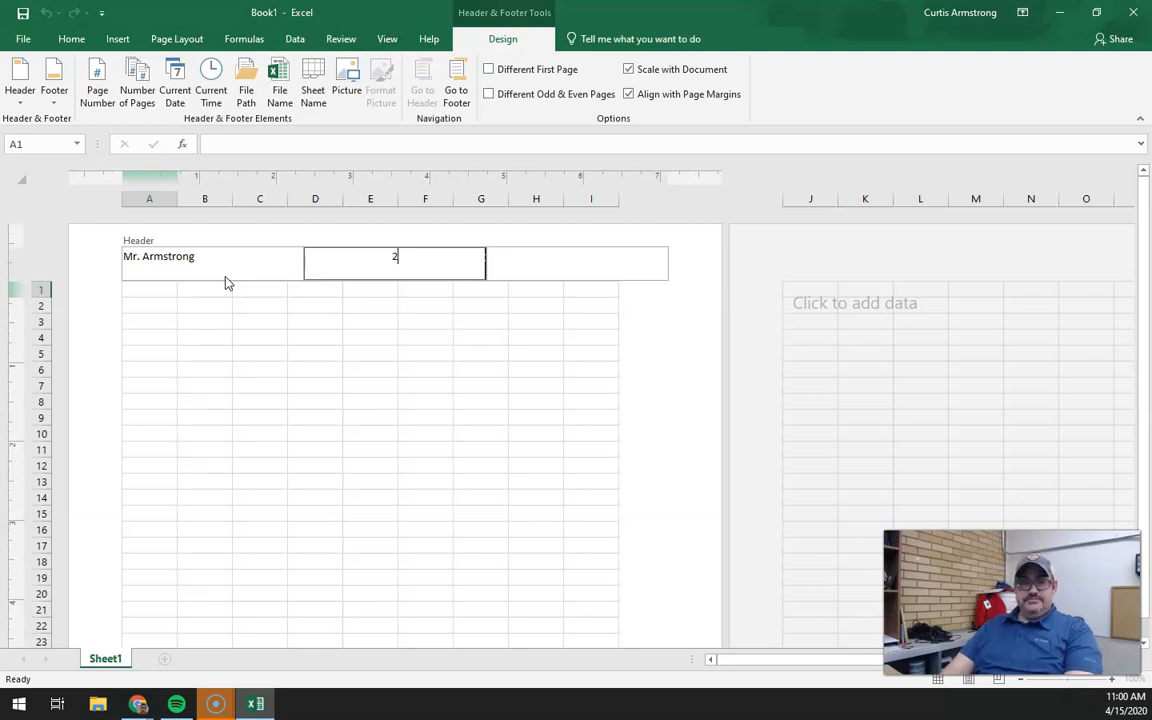
text(nd Hour)
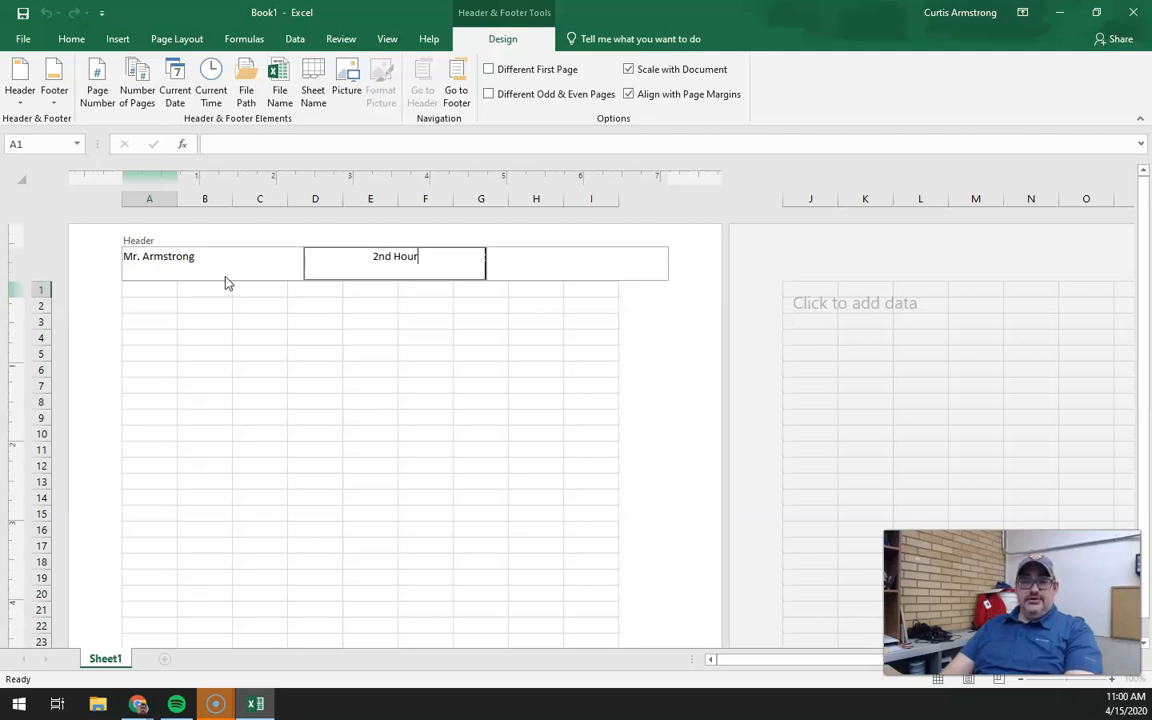
key(Tab)
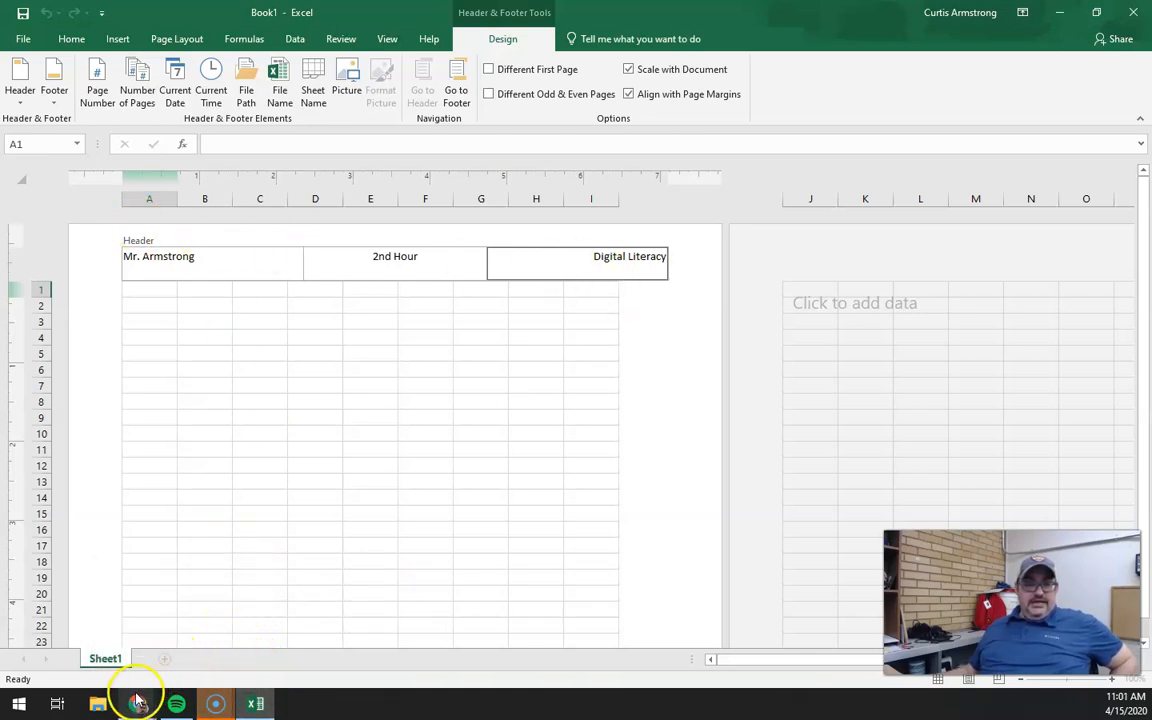
- Check the main heading direction in the Chrome assignment, then enter "Best Technology Jobs" in cell A1 of the Excel sheet
mouse_move(136, 702)
click(125, 660)
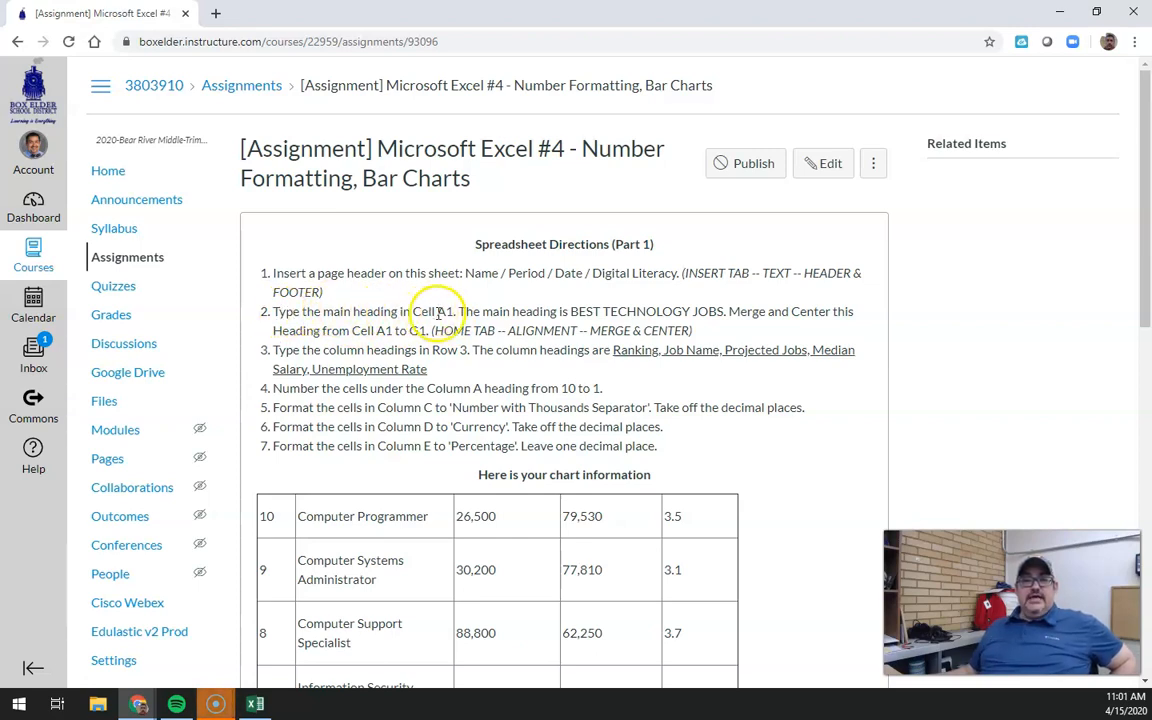
drag(571, 311, 733, 311)
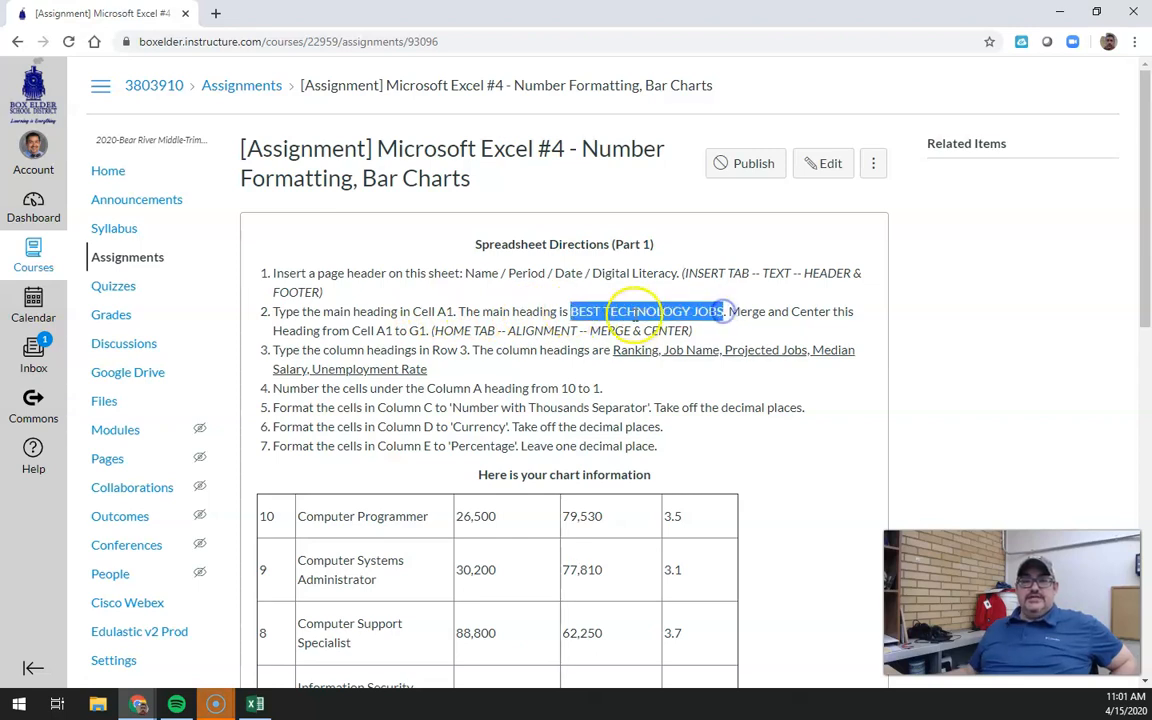
click(640, 316)
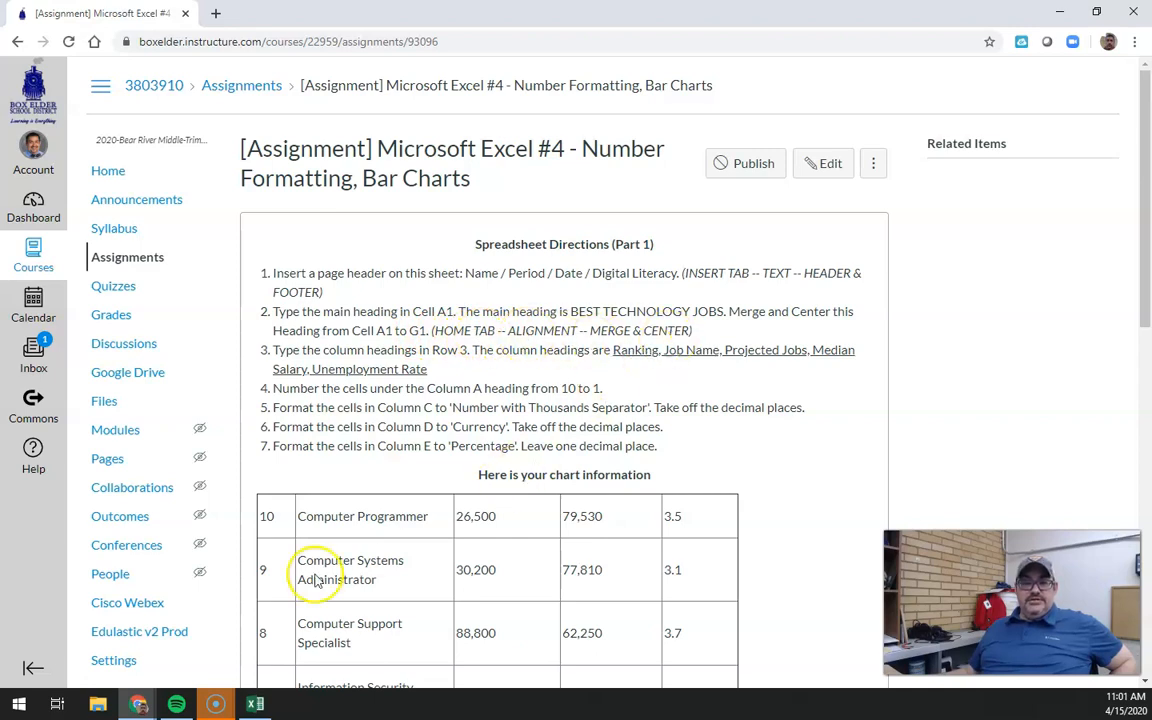
click(255, 704)
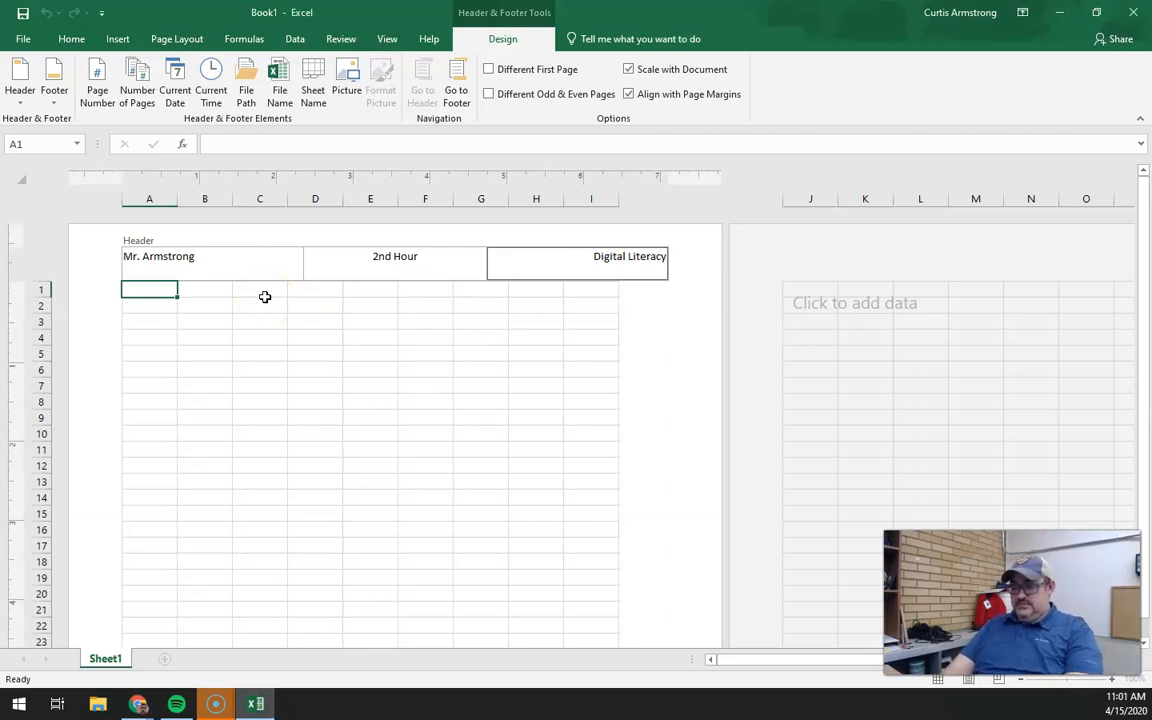
click(149, 287)
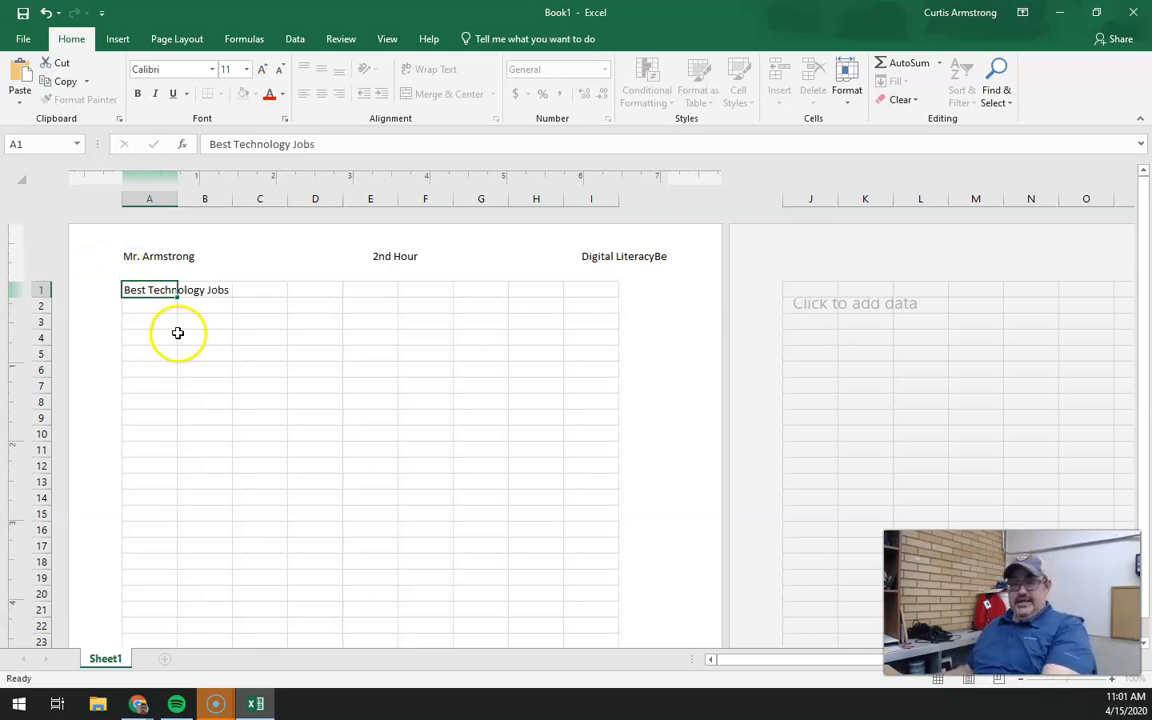
click(144, 304)
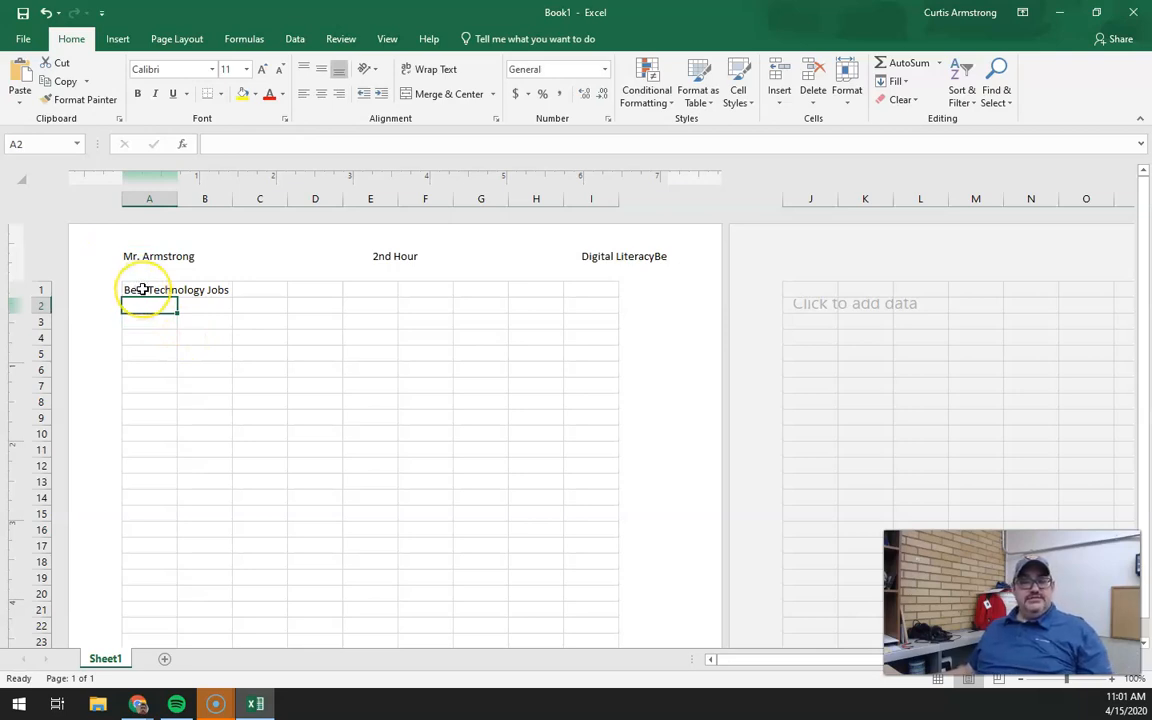
- Merge and center the main heading across cells A1 to G1
drag(143, 289, 489, 285)
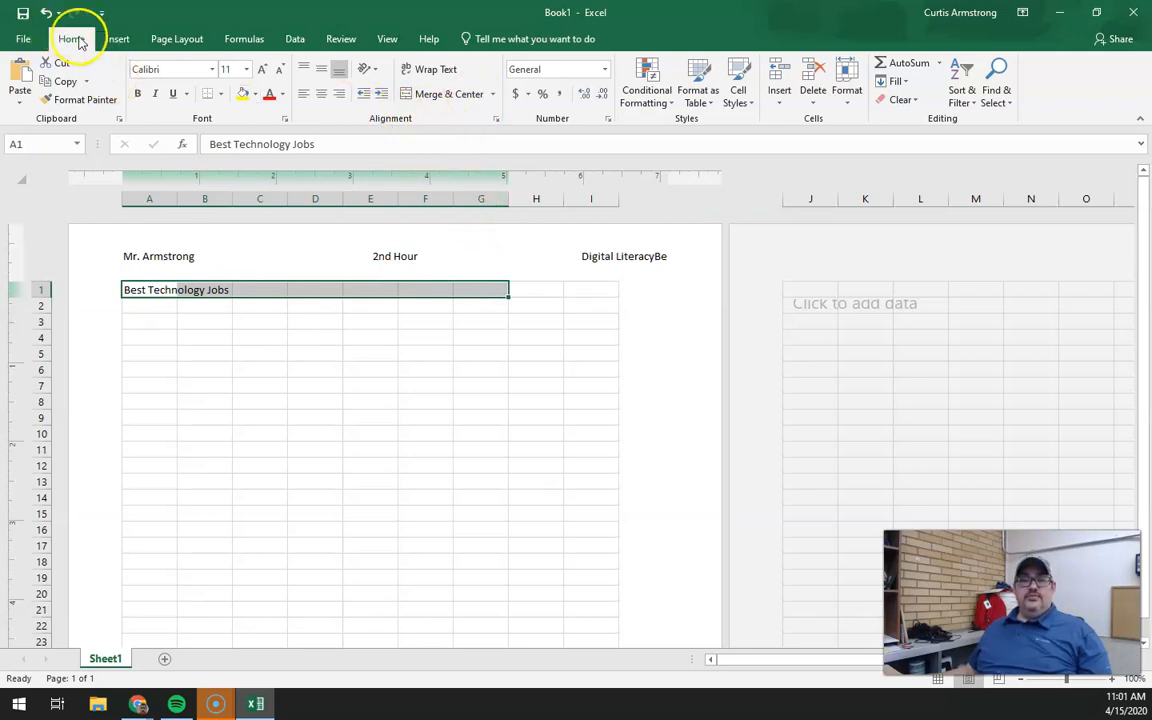
click(466, 96)
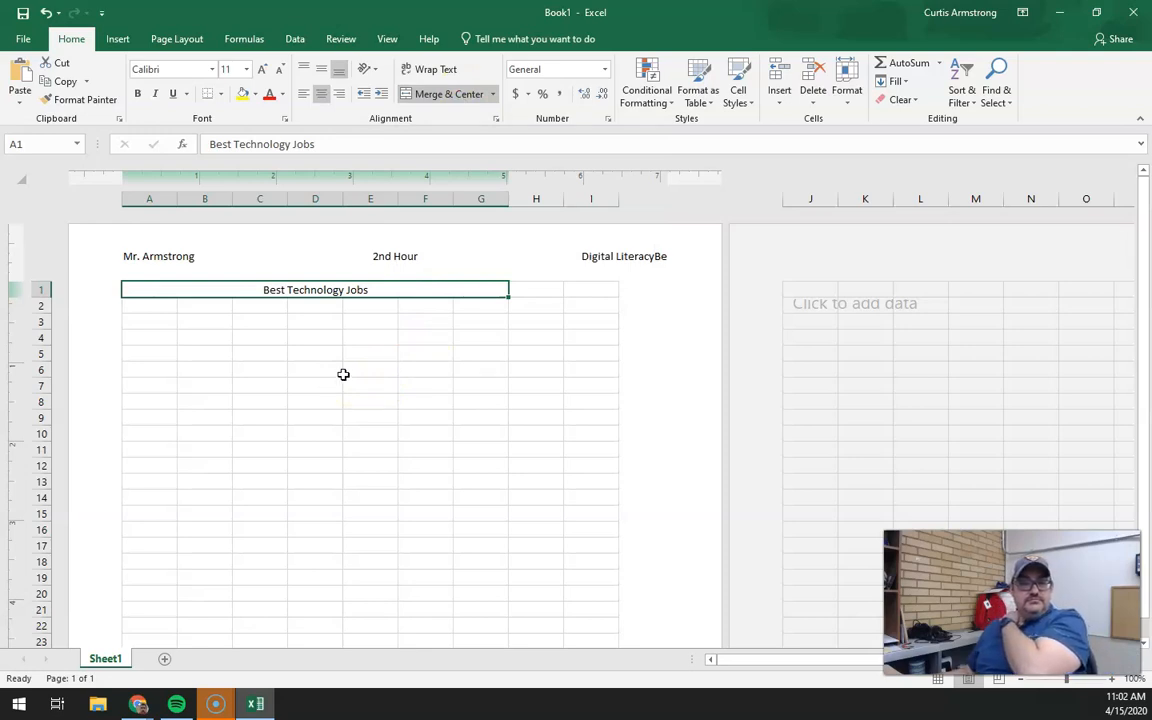
drag(345, 374, 341, 375)
click(152, 305)
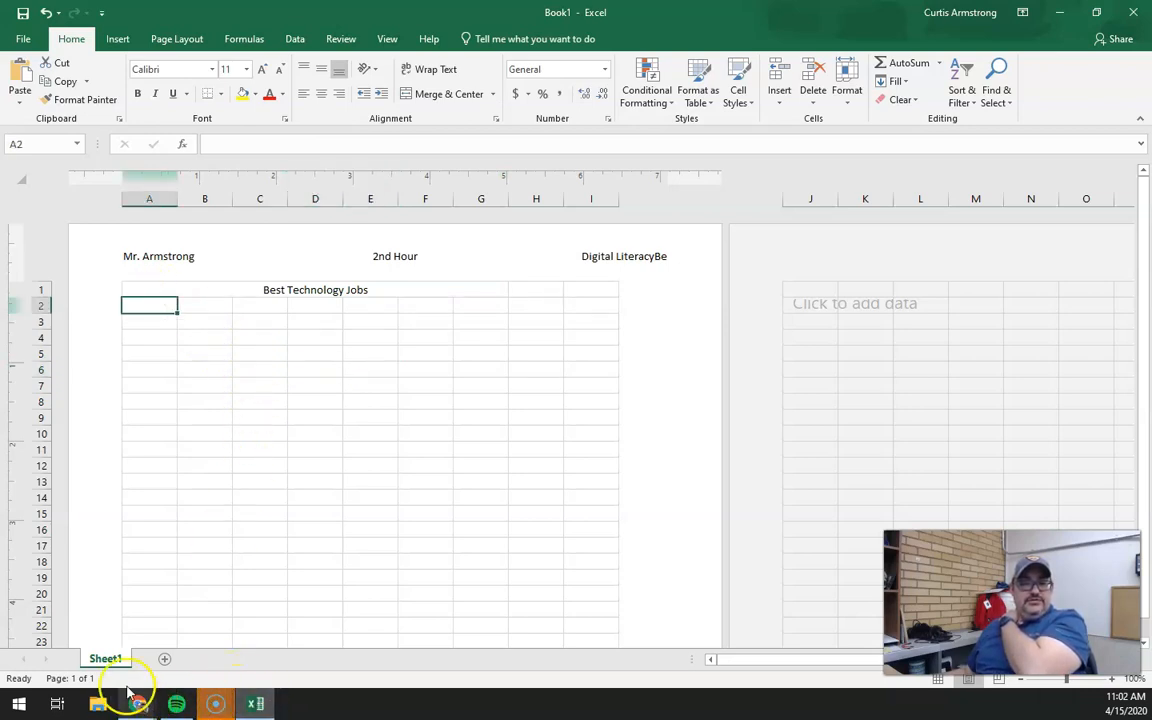
- Bring up the Chrome assignment window and move it onto the second monitor, clear of the Excel sheet
mouse_move(128, 694)
click(110, 640)
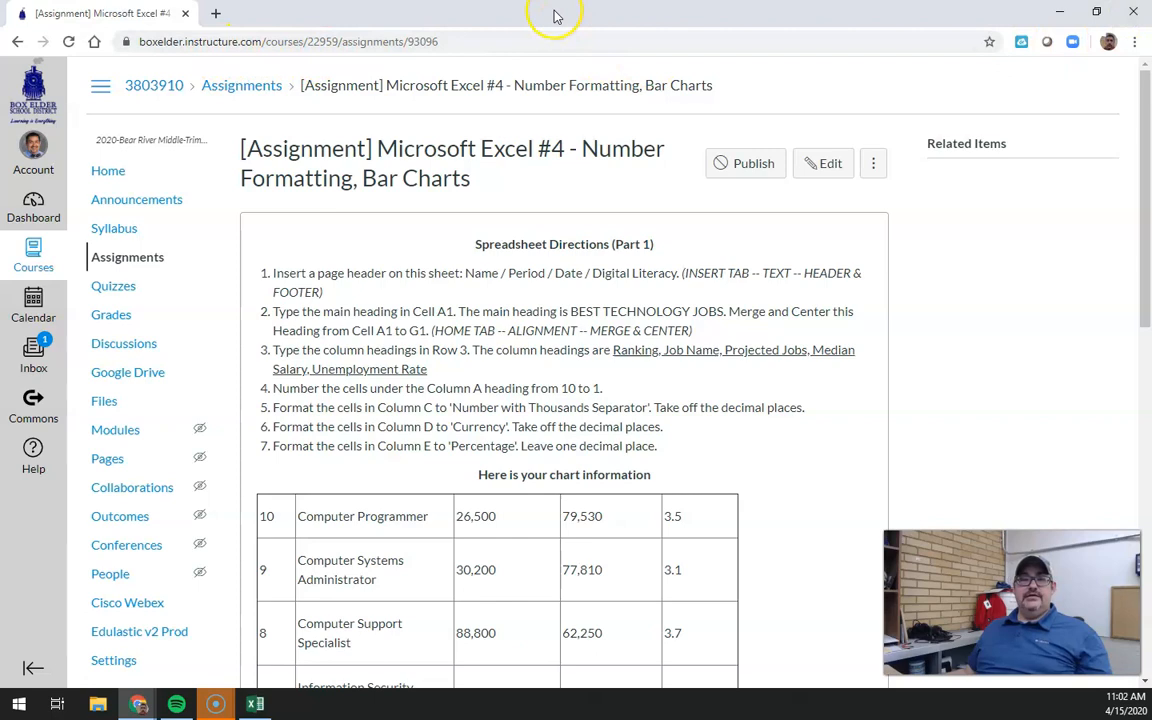
drag(536, 17, 1151, 116)
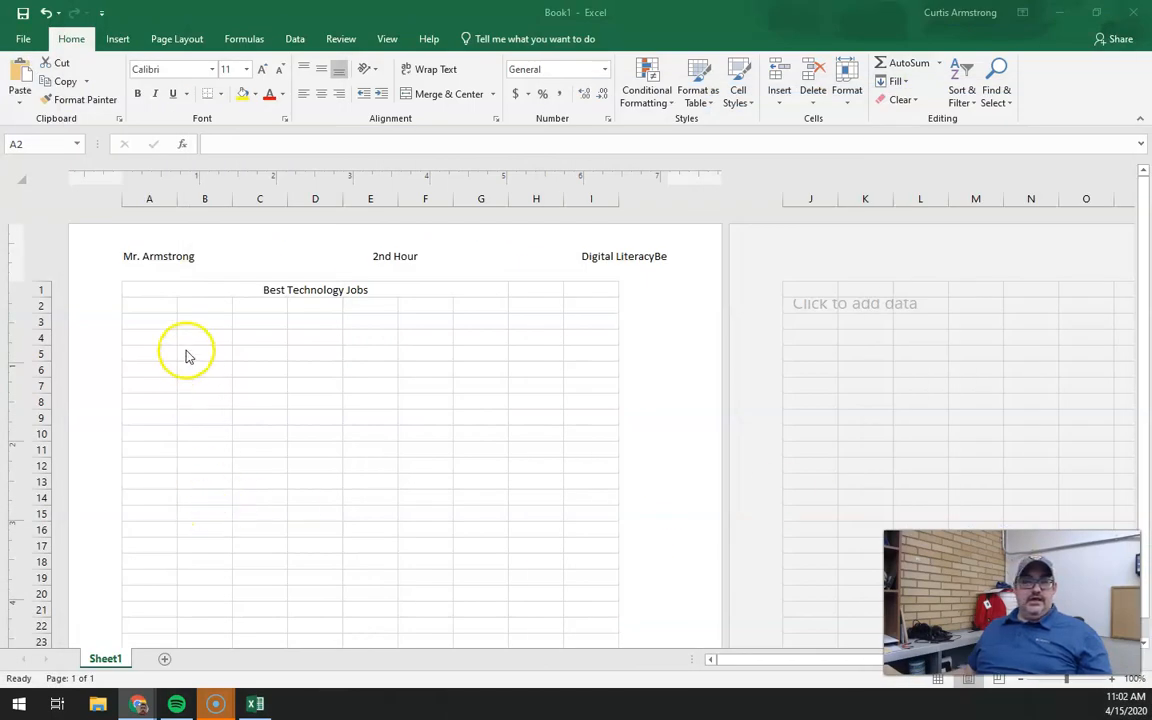
- Enter the column headings "Ranking", "Job Name" and "Projected Jobs" in cells A3, B3 and C3
click(160, 309)
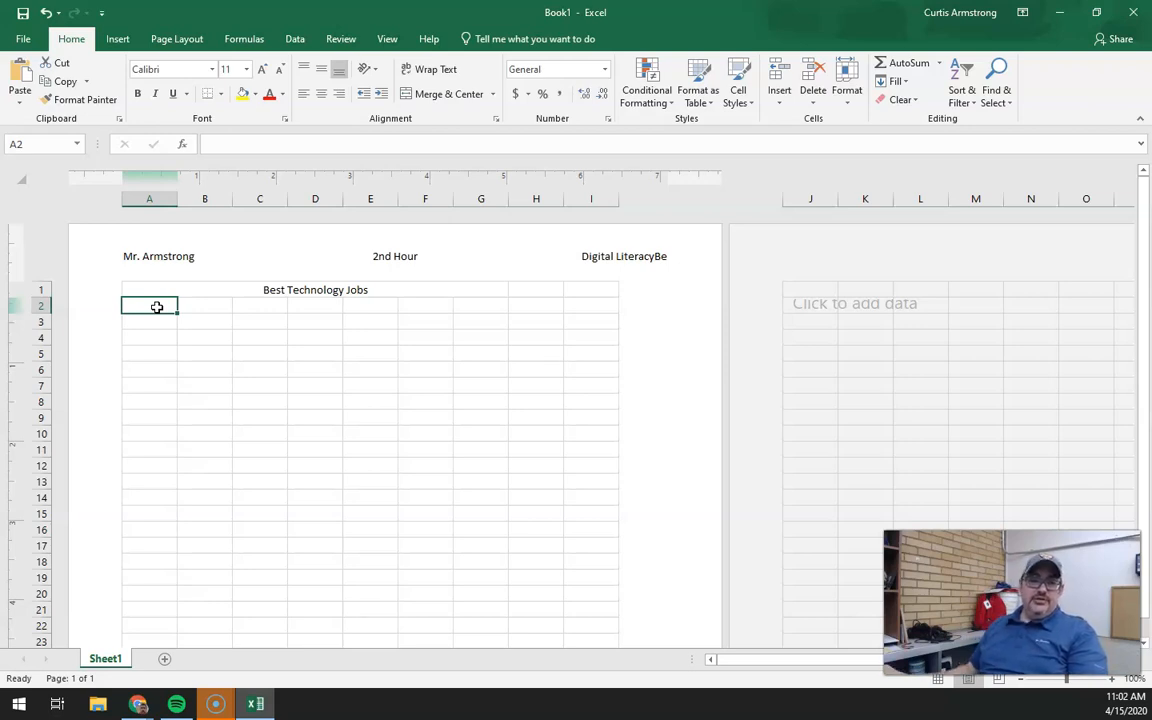
click(157, 330)
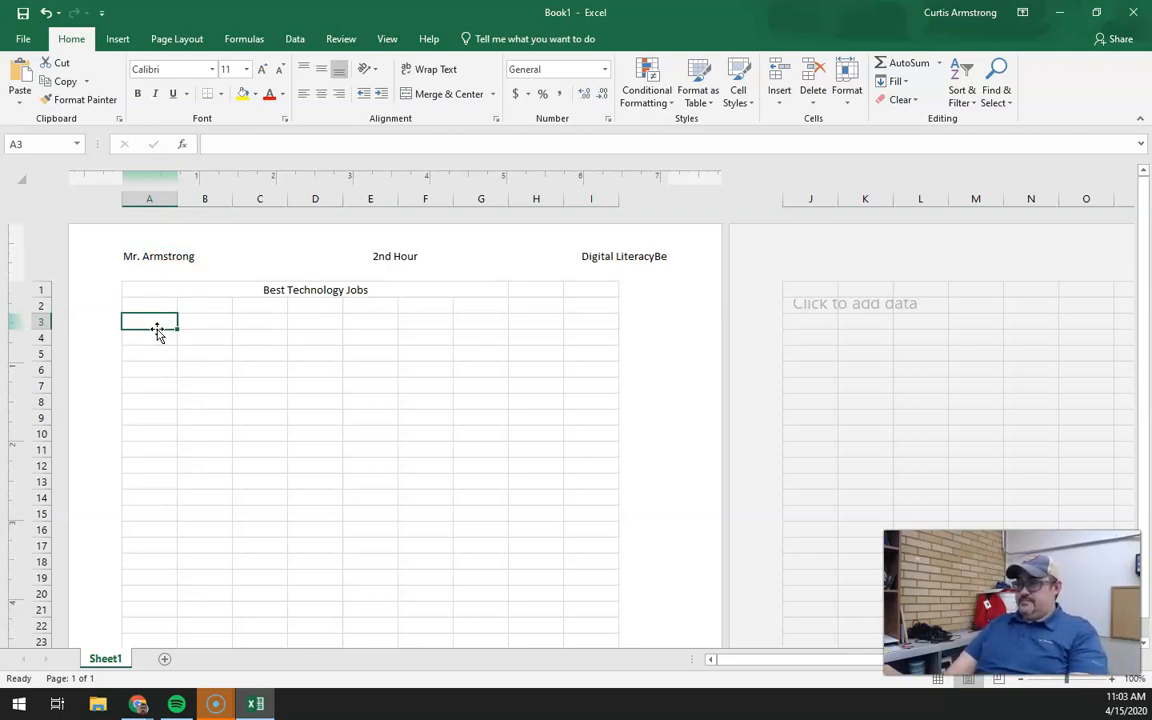
text(Ranking)
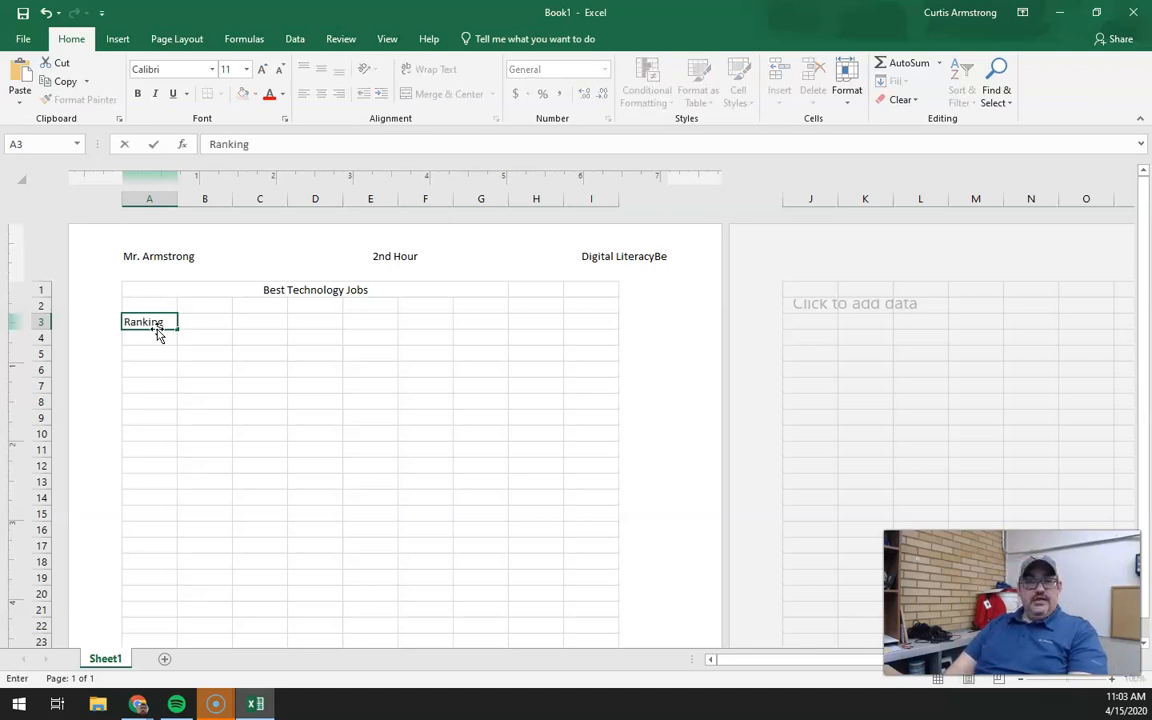
key(Tab)
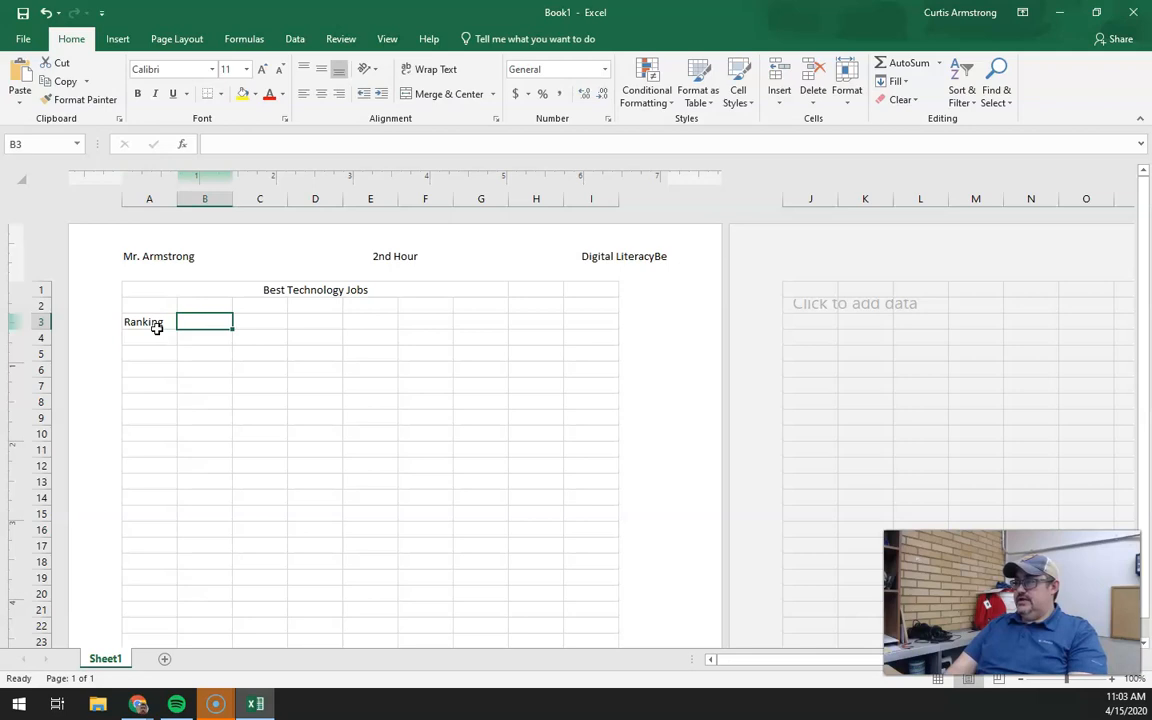
text(Job Name)
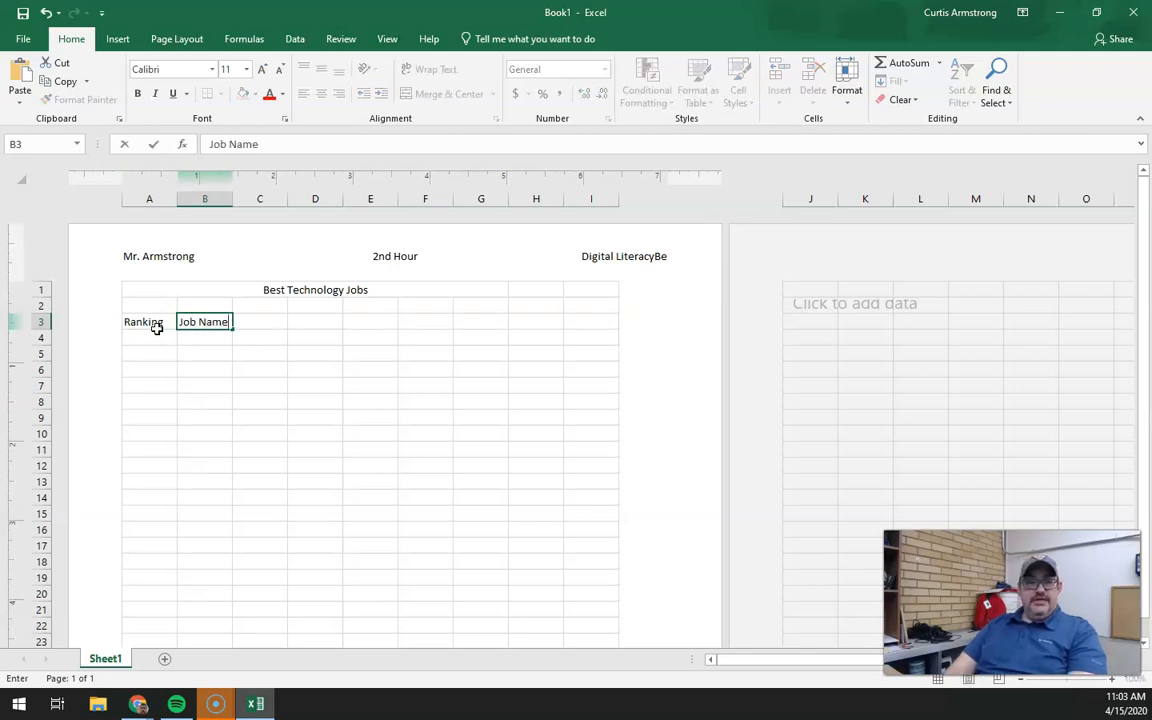
key(Tab)
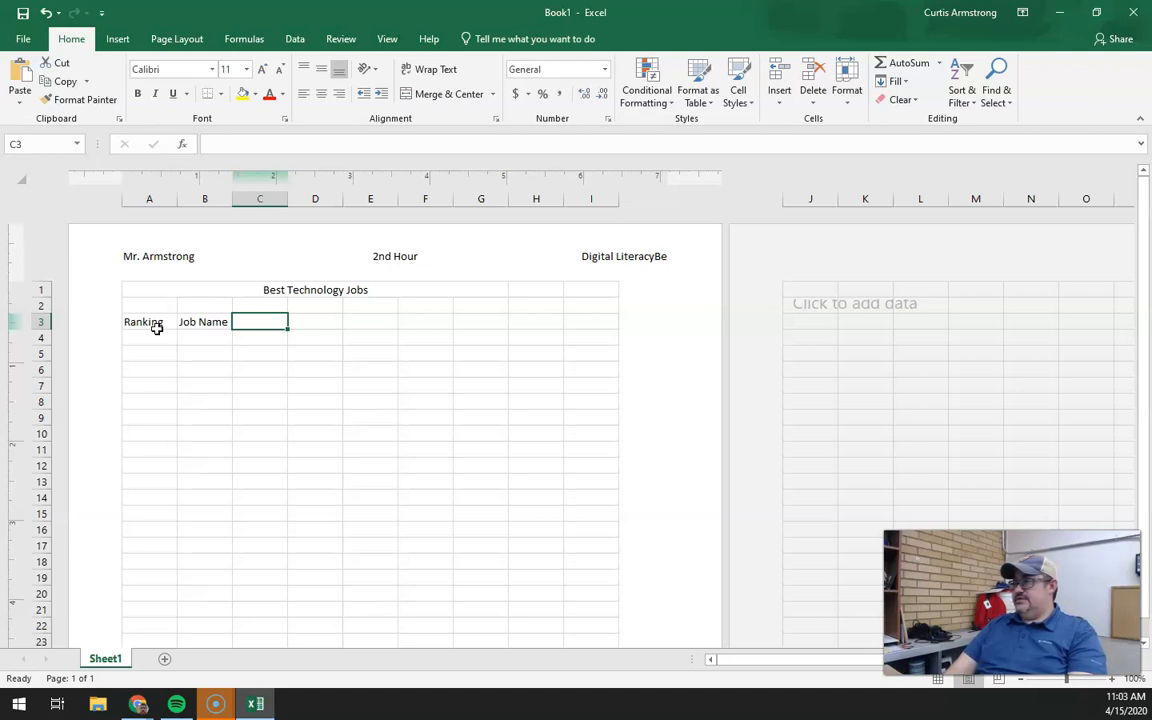
text(Projected Jobs)
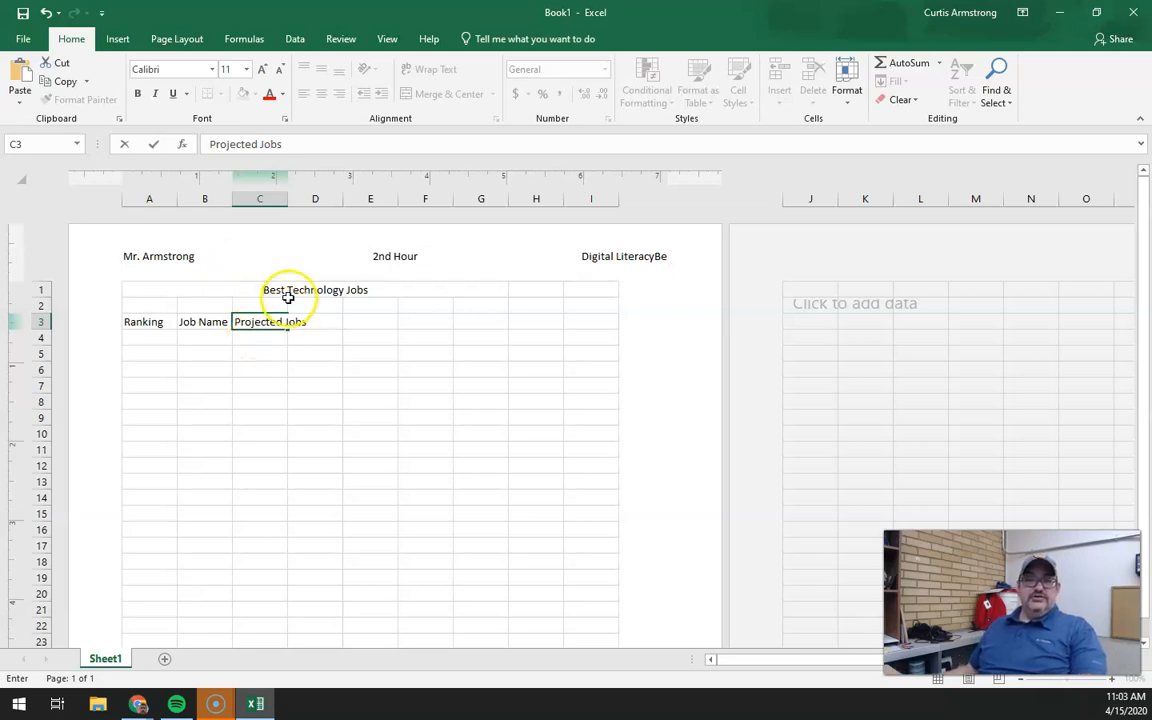
- Enter the column headings "Median Salary" in cell D3 and "Unemployment Rate" in cell E3
click(354, 323)
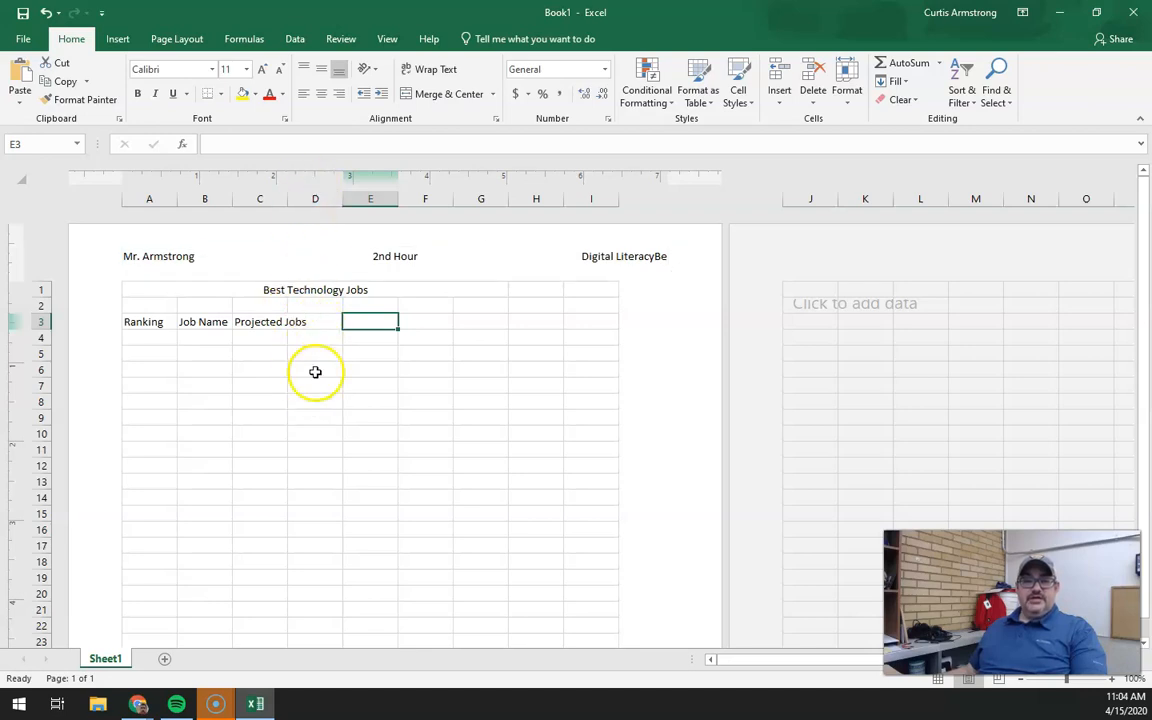
click(323, 320)
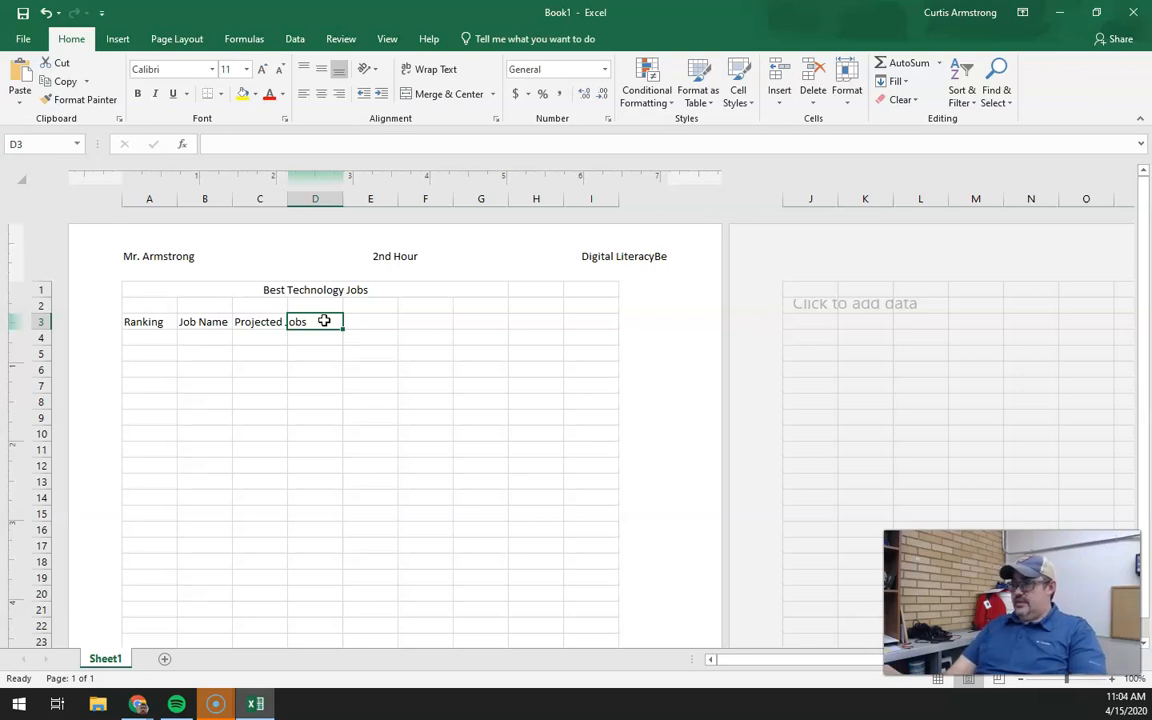
text(Median Salary)
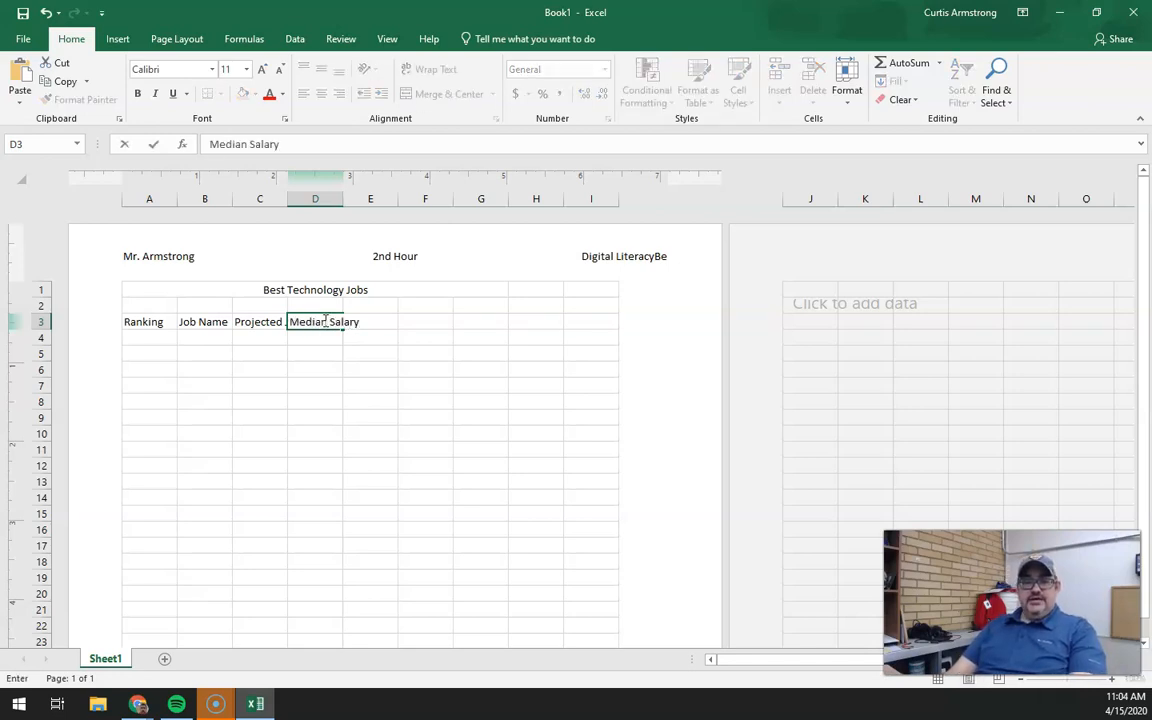
key(Tab)
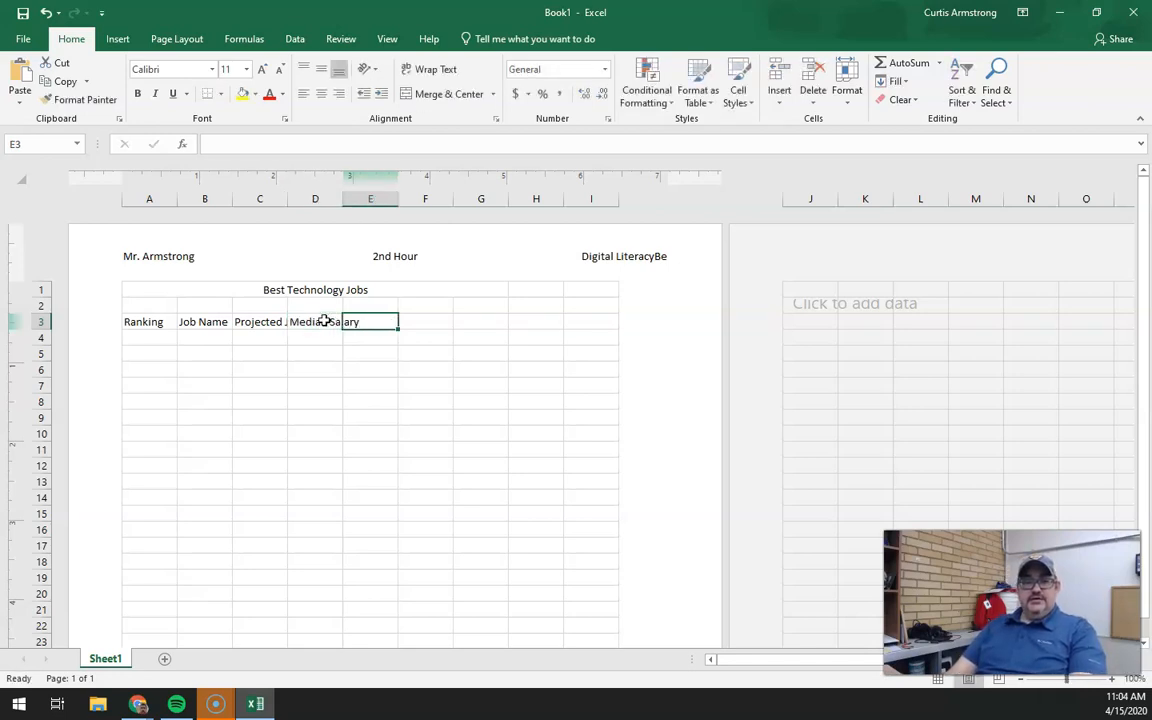
click(274, 321)
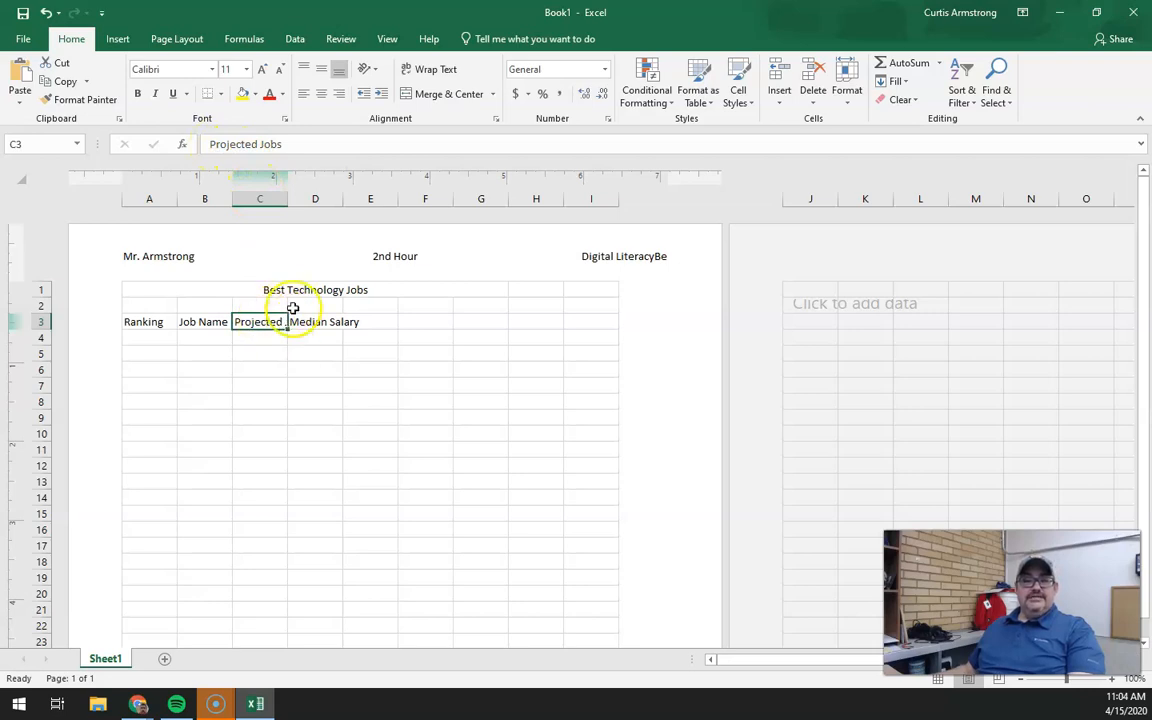
click(376, 320)
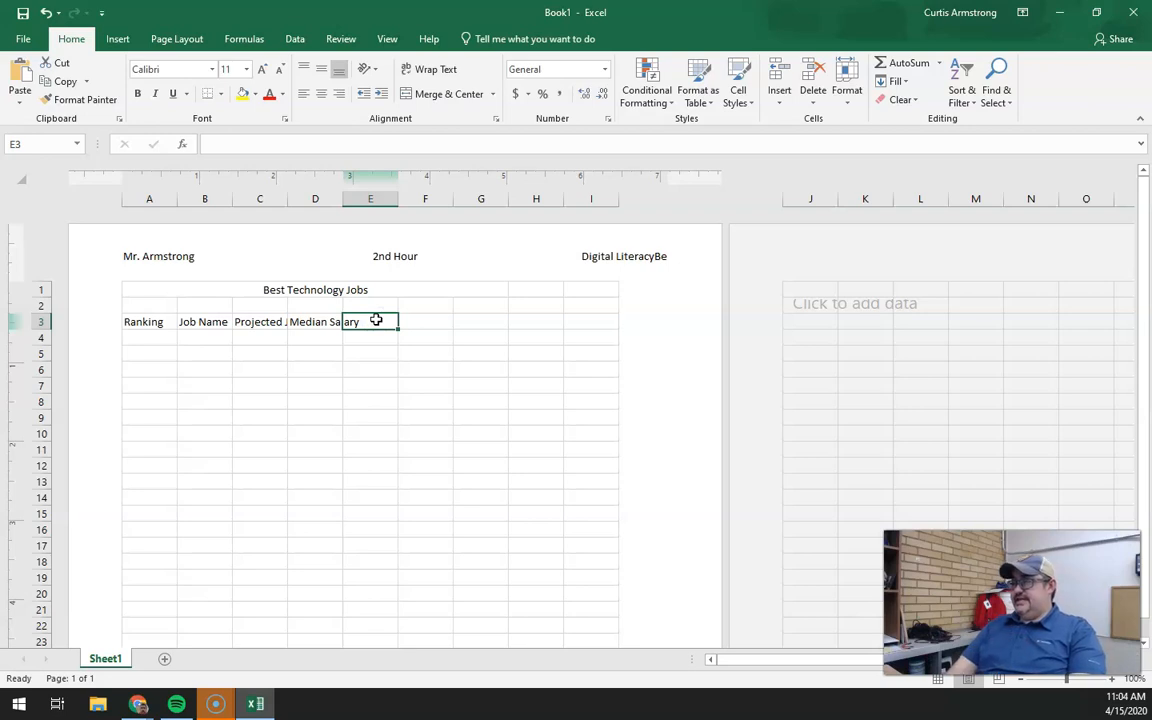
text(Unemploymen)
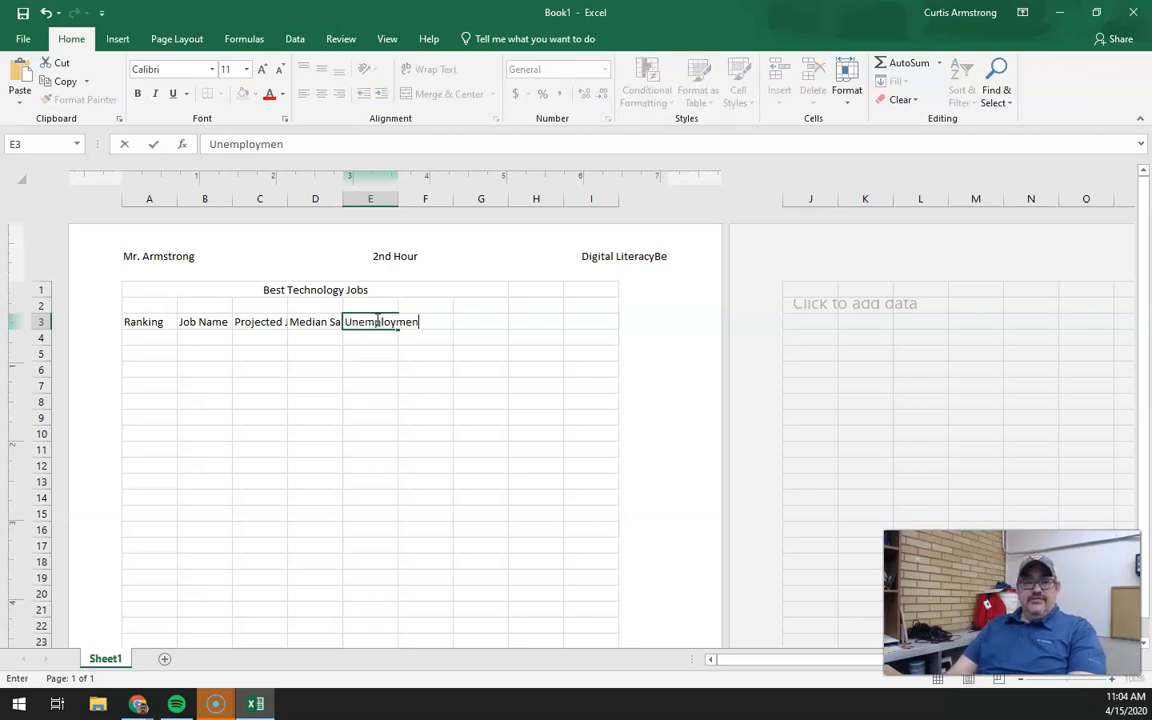
text(t Rate)
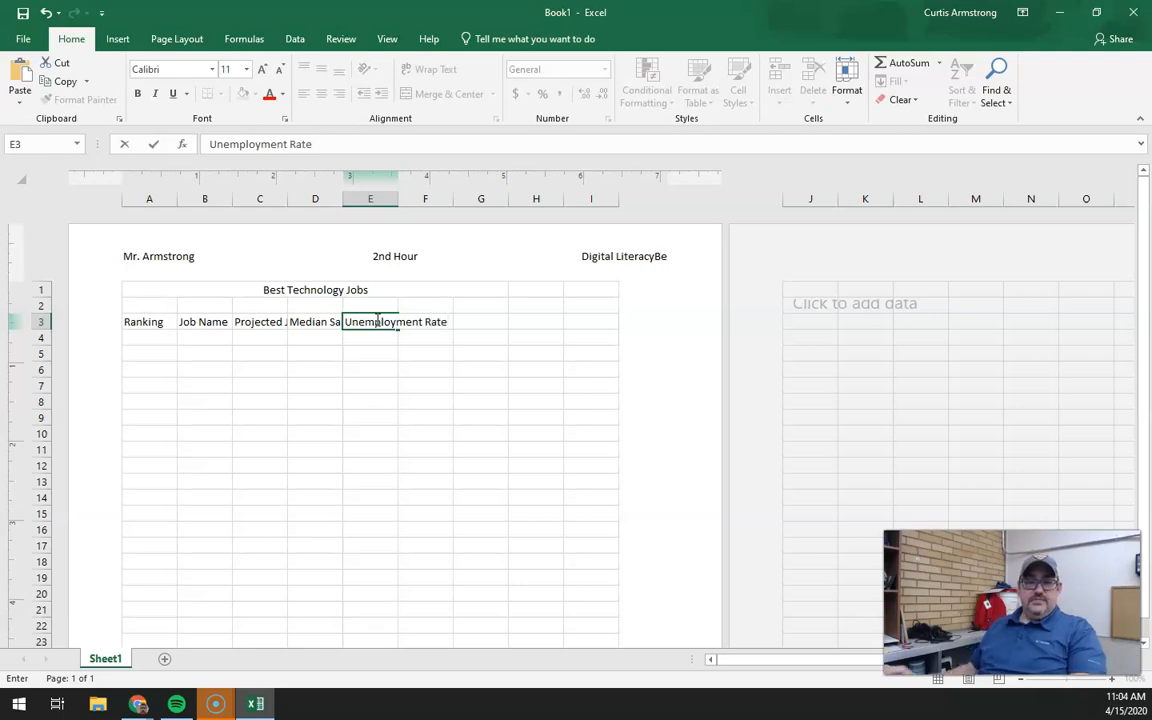
- Widen columns C, D and E to show their full headings, and widen column B slightly
click(263, 320)
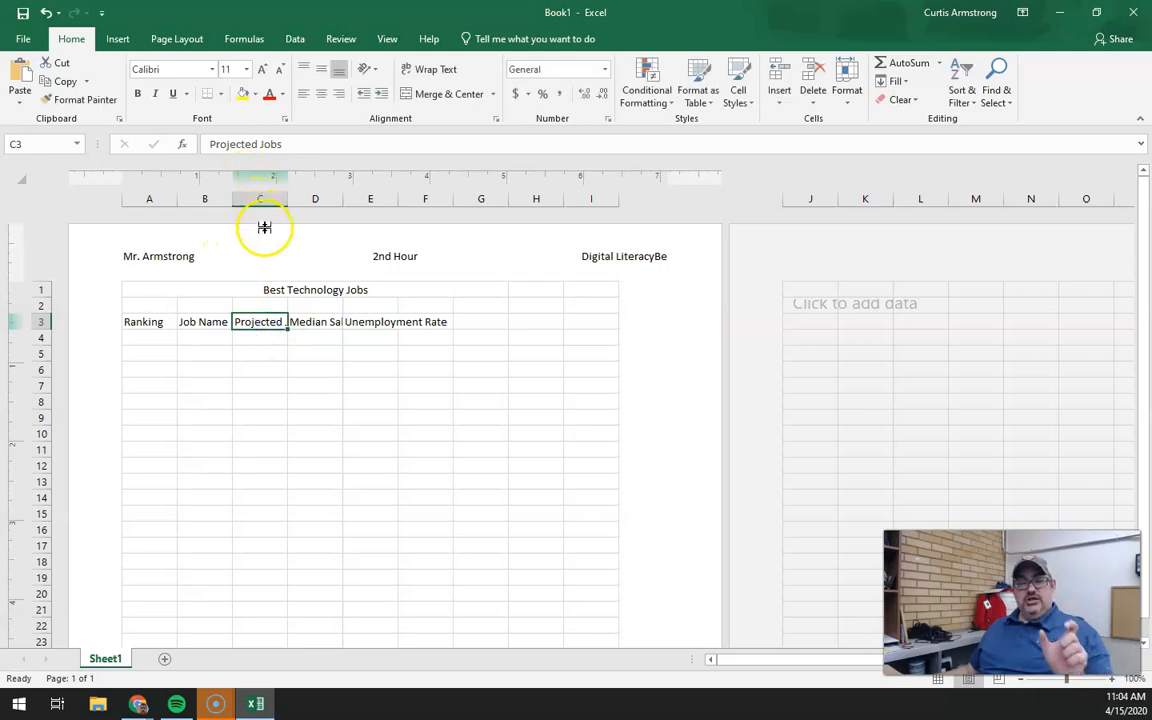
click(323, 322)
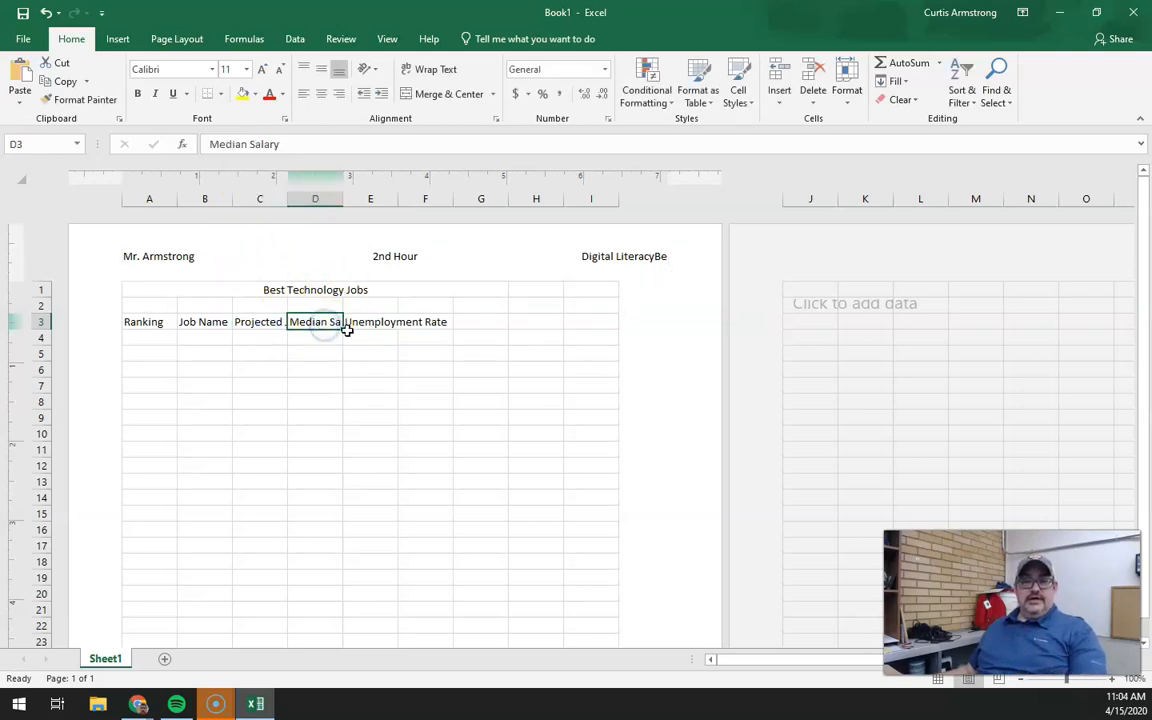
click(368, 322)
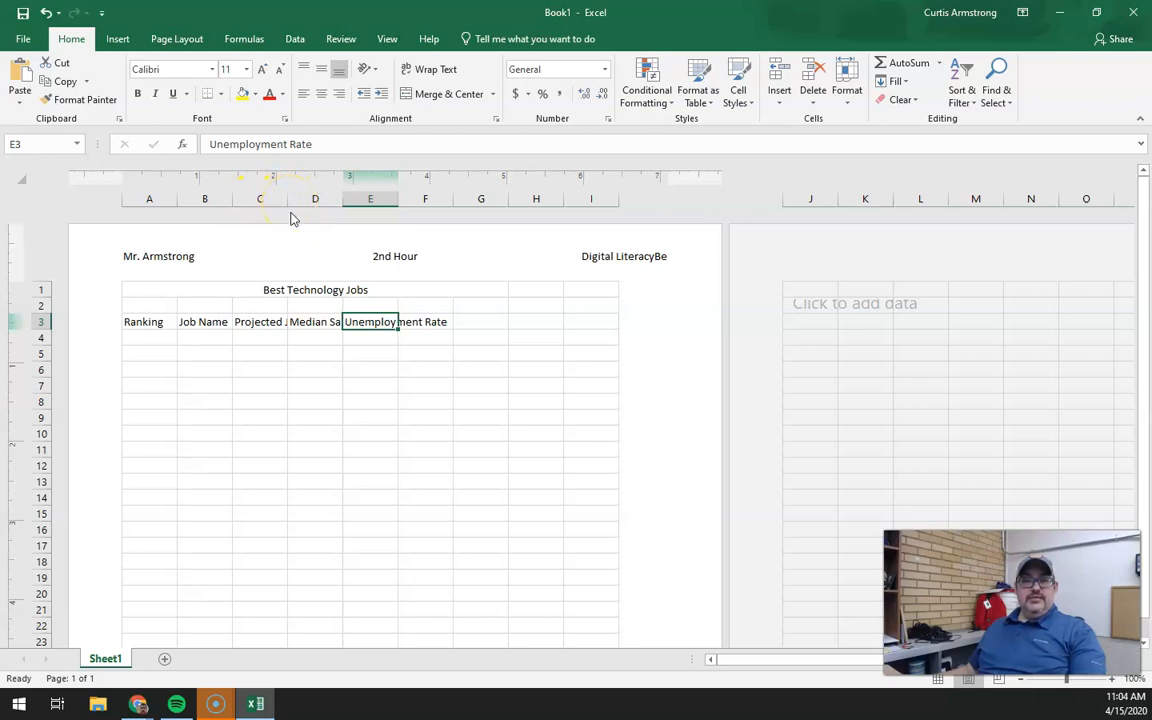
drag(287, 200, 504, 203)
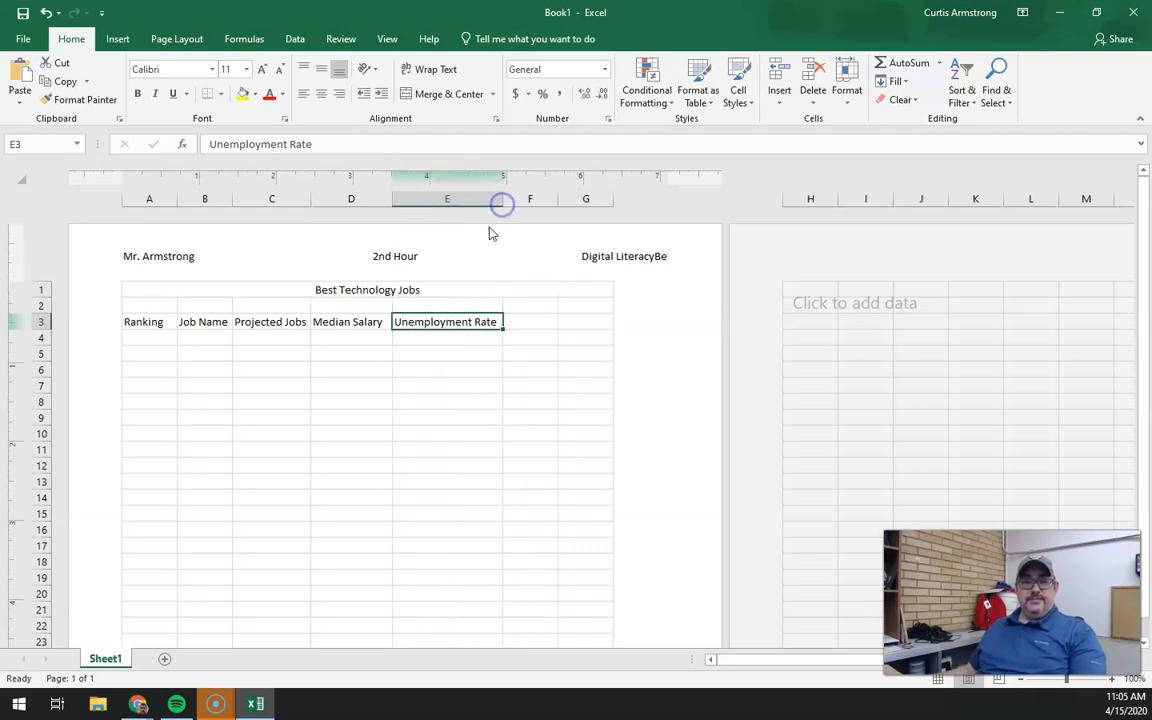
click(139, 338)
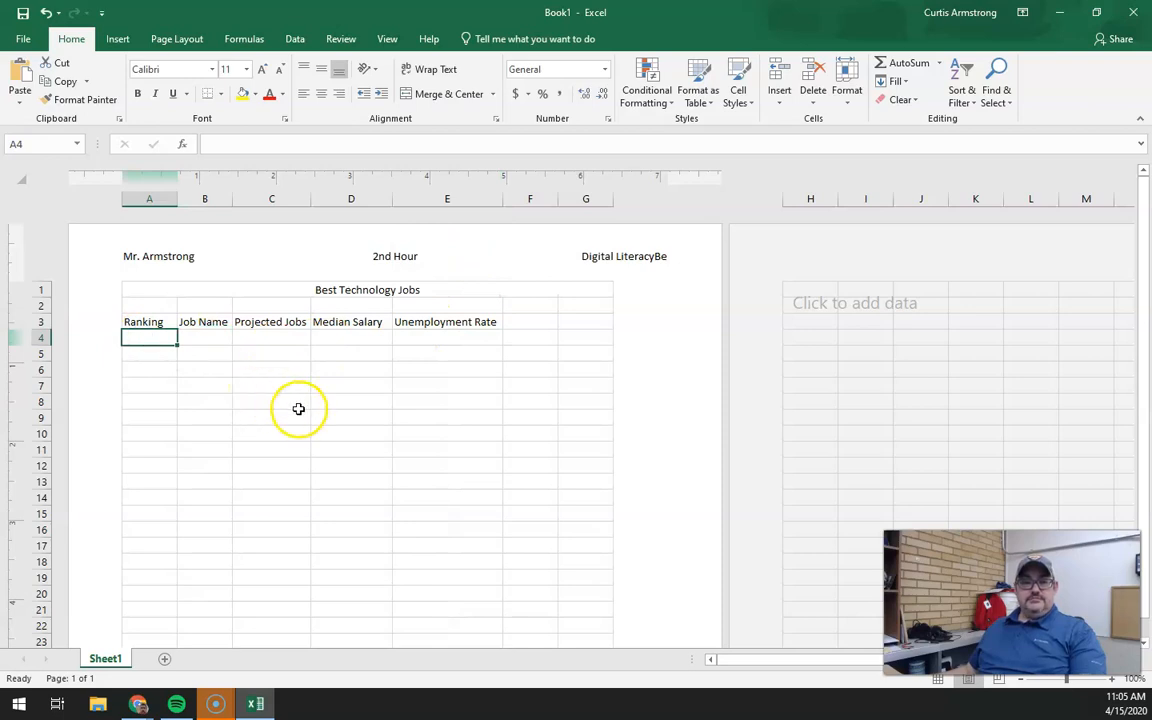
drag(232, 199, 240, 198)
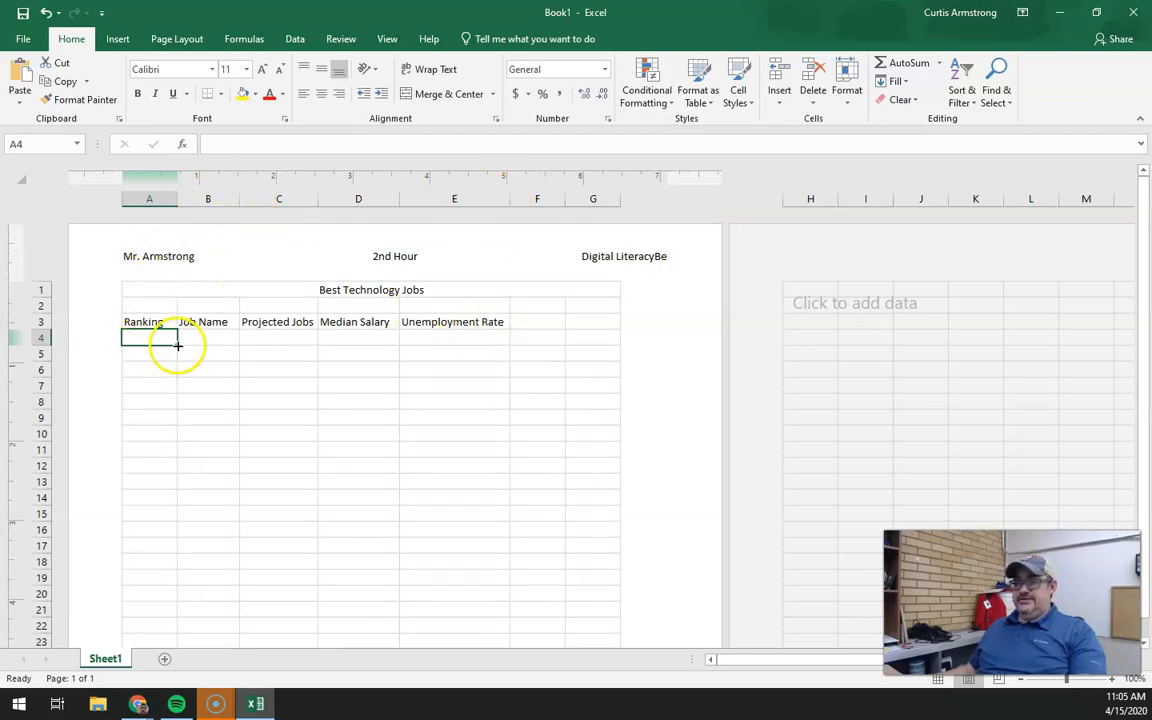
- Bring the Chrome assignment window back to this screen and review the numbering and formatting directions and the chart information table
drag(1151, 160, 506, 31)
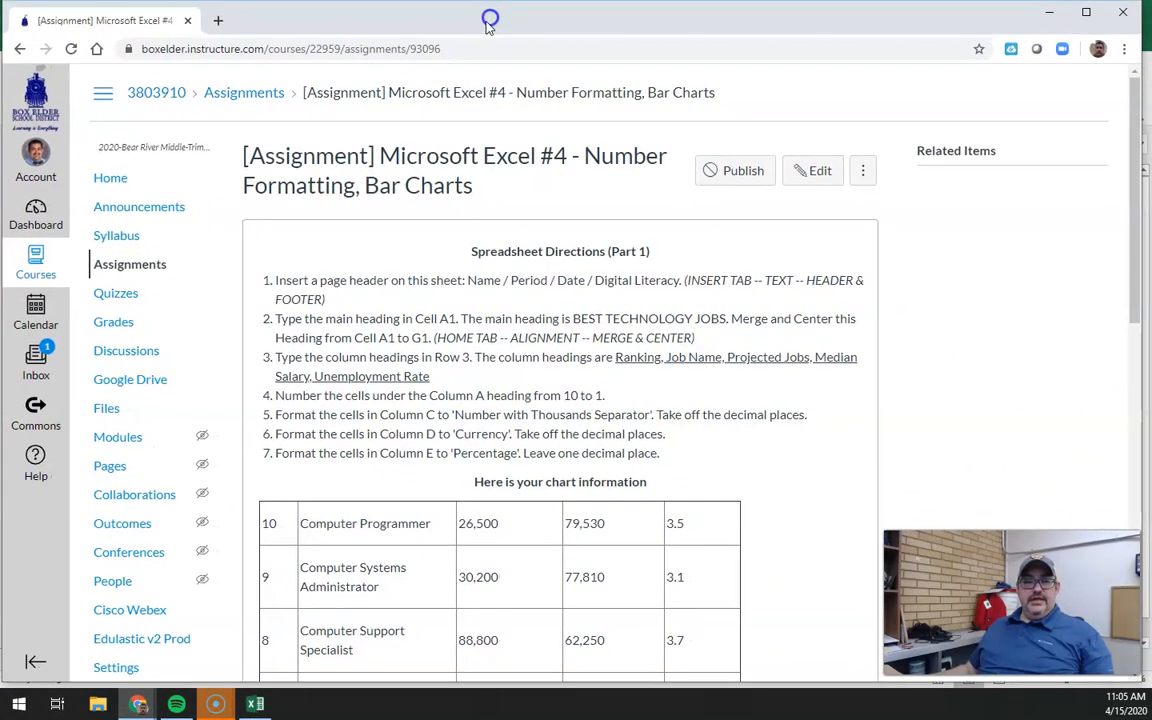
scroll(630, 380, down, 3)
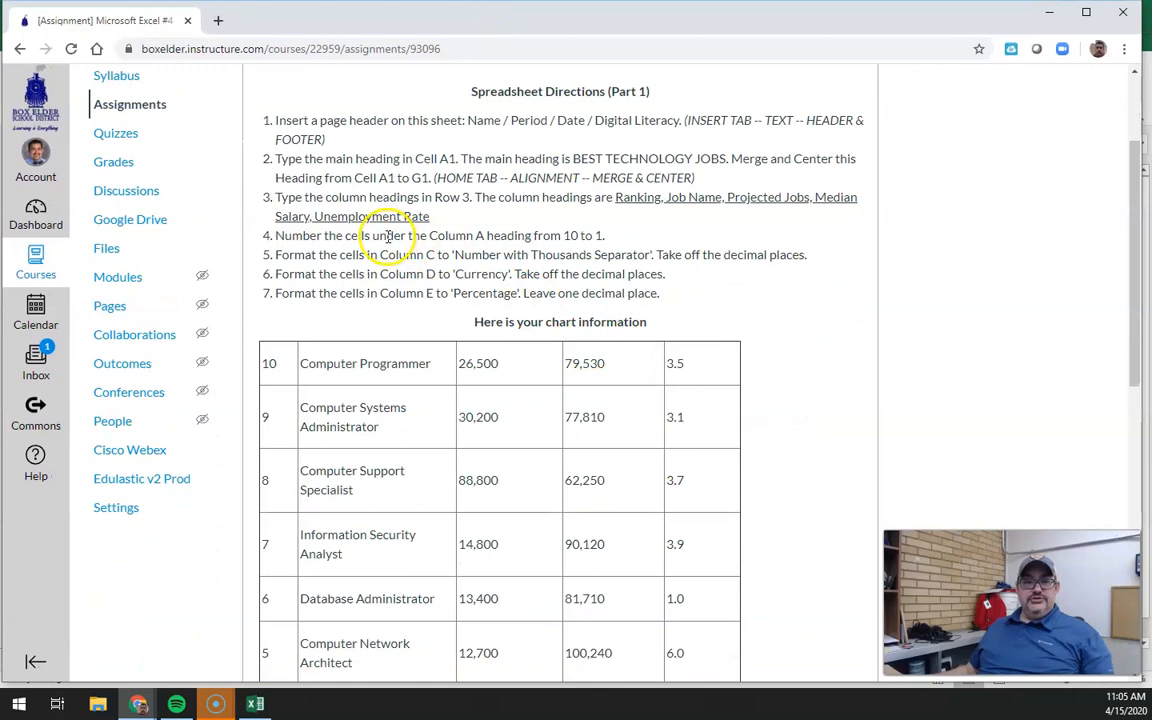
scroll(382, 237, down, 1)
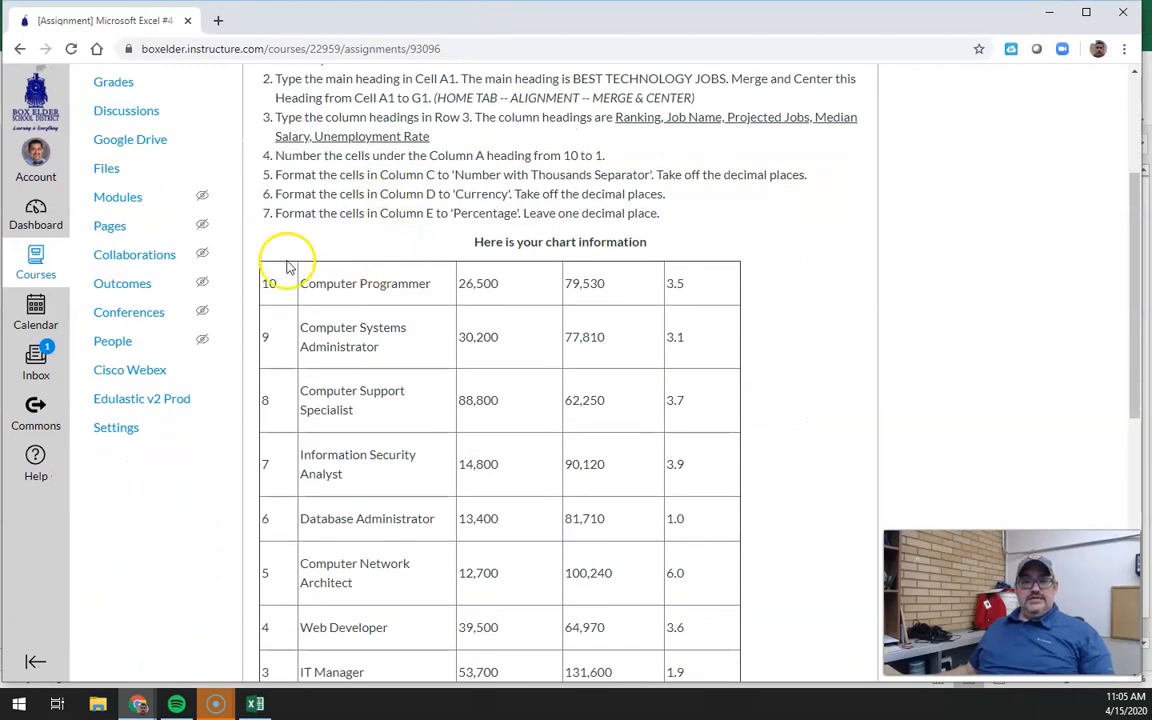
scroll(660, 605, down, 2)
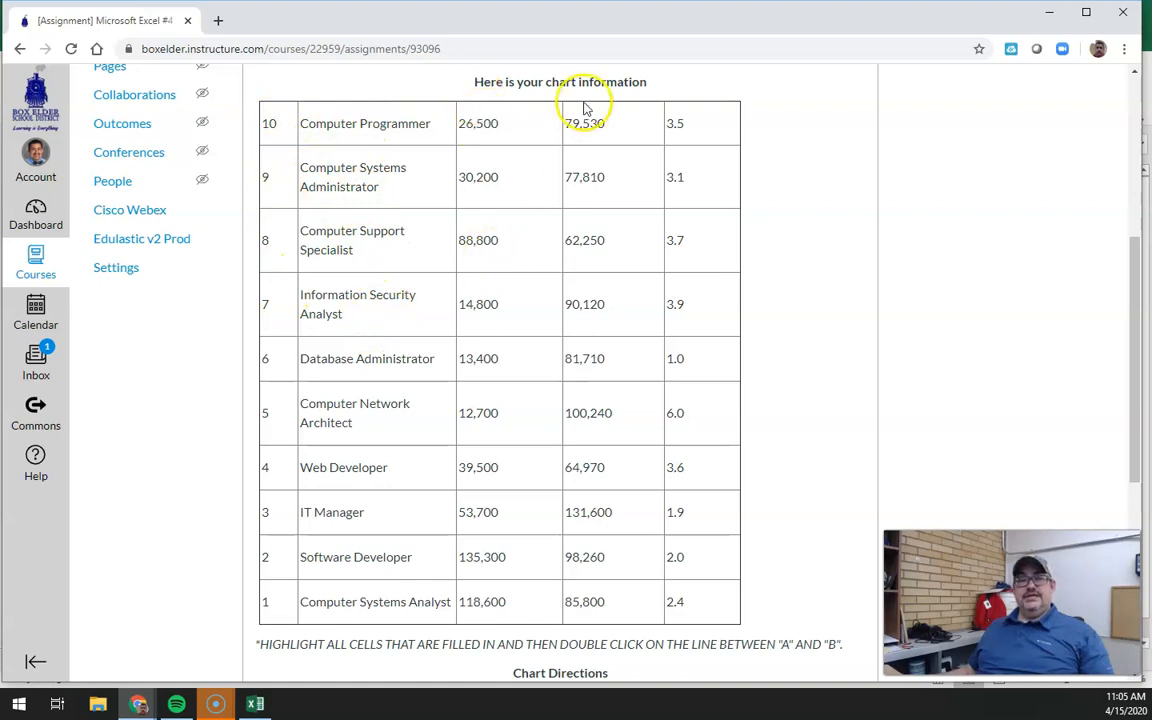
scroll(725, 239, up, 3)
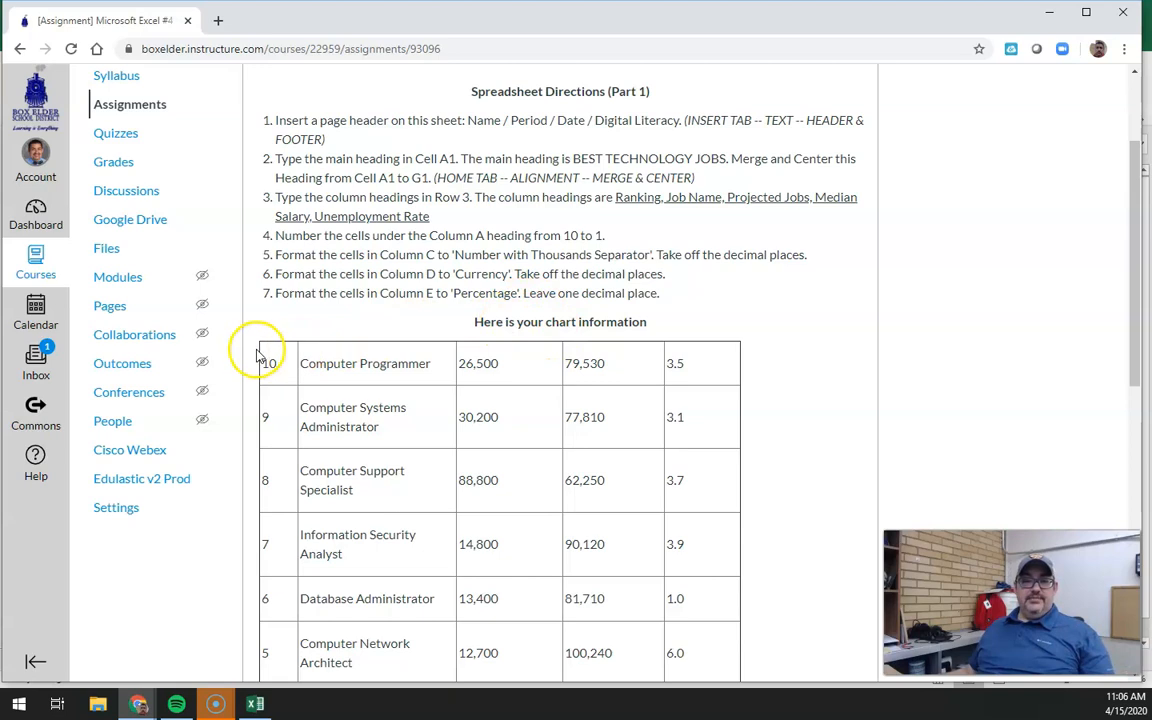
scroll(699, 614, down, 2)
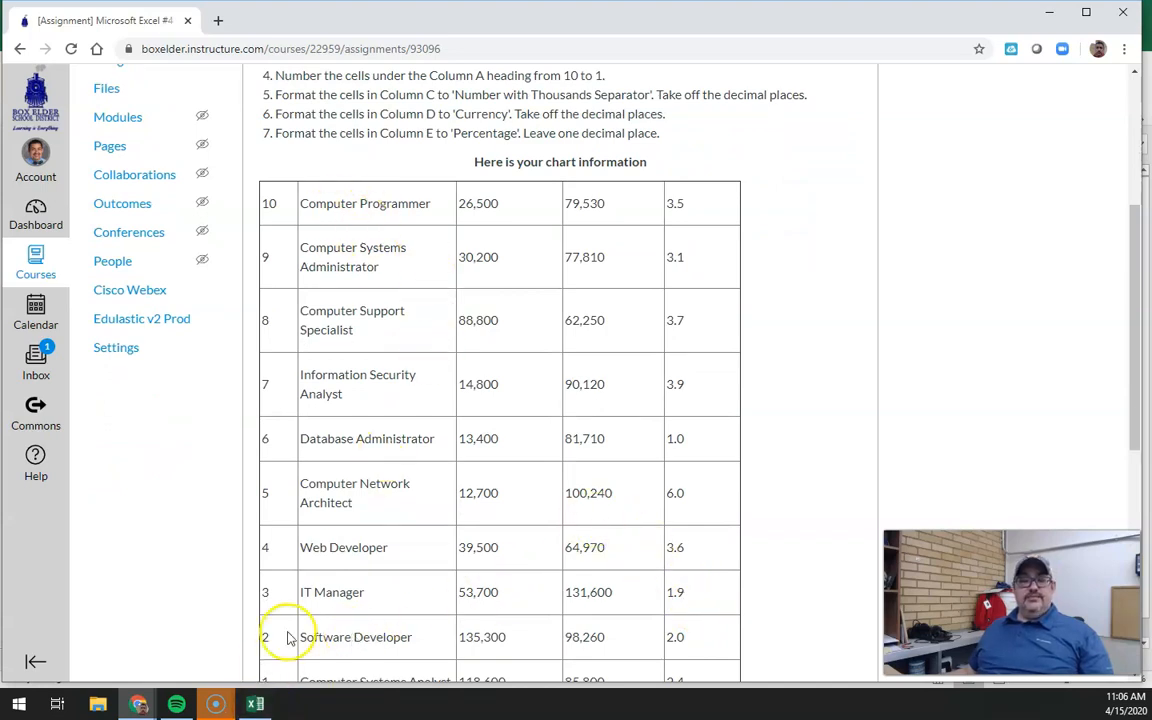
- Switch to Excel and widen column B further to make room for the long job names
click(255, 704)
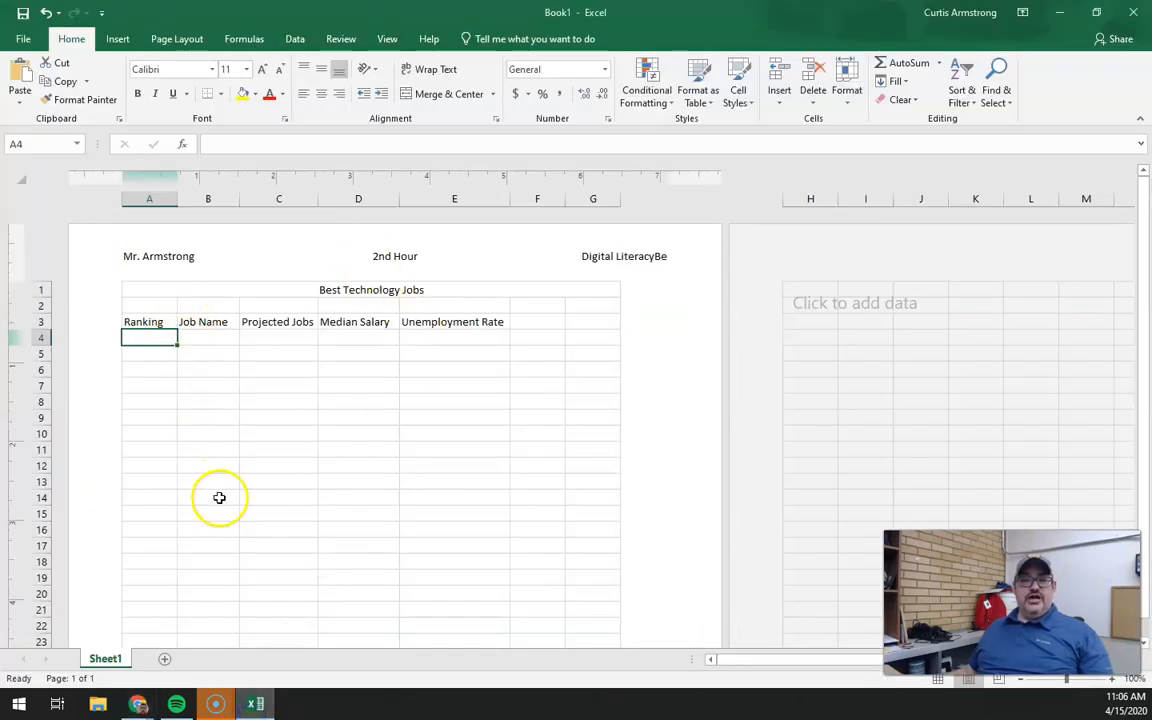
drag(238, 199, 310, 198)
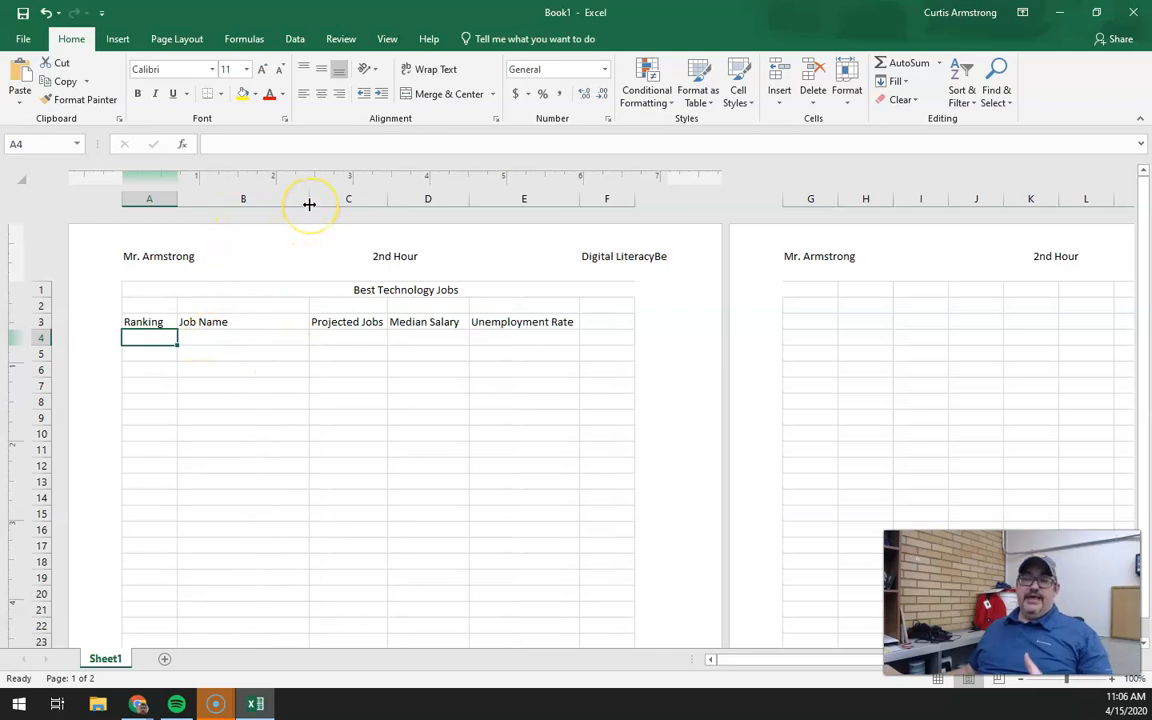
drag(309, 204, 327, 200)
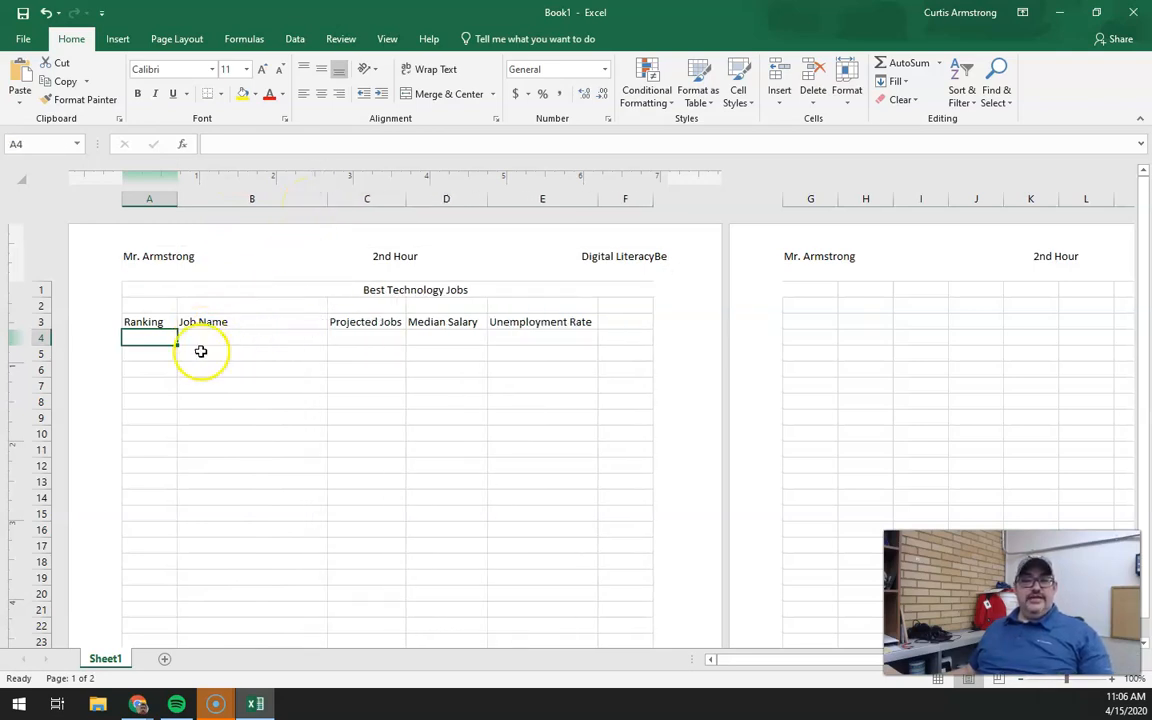
mouse_move(250, 706)
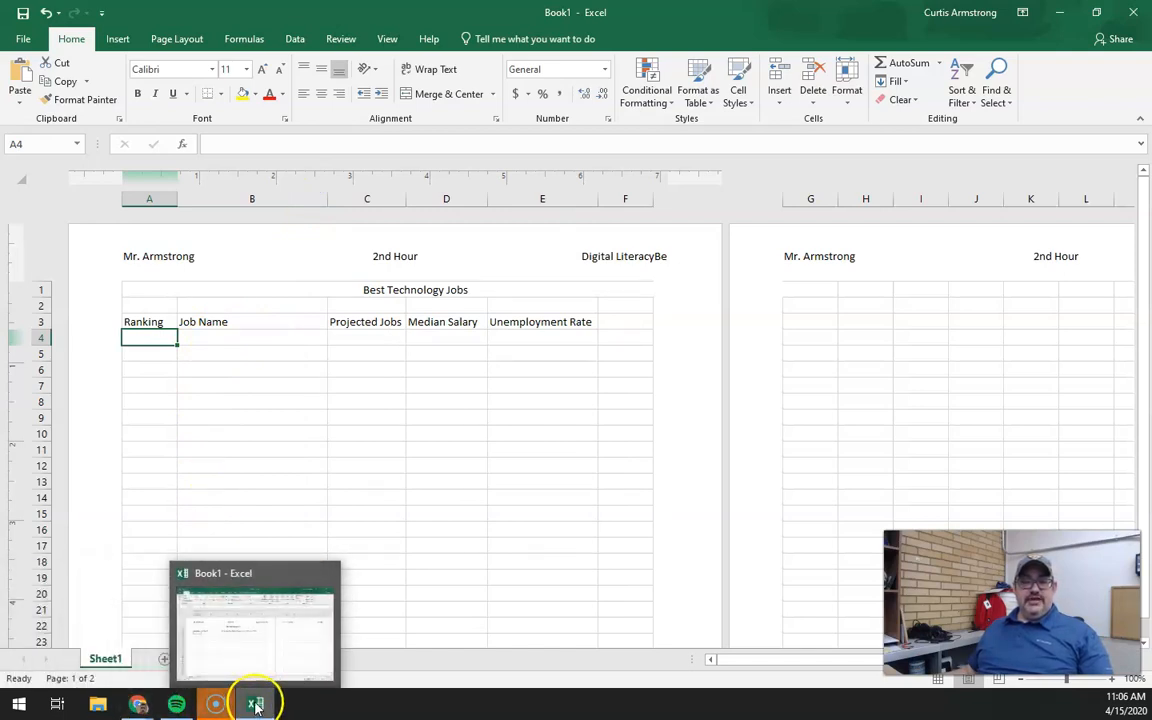
click(216, 703)
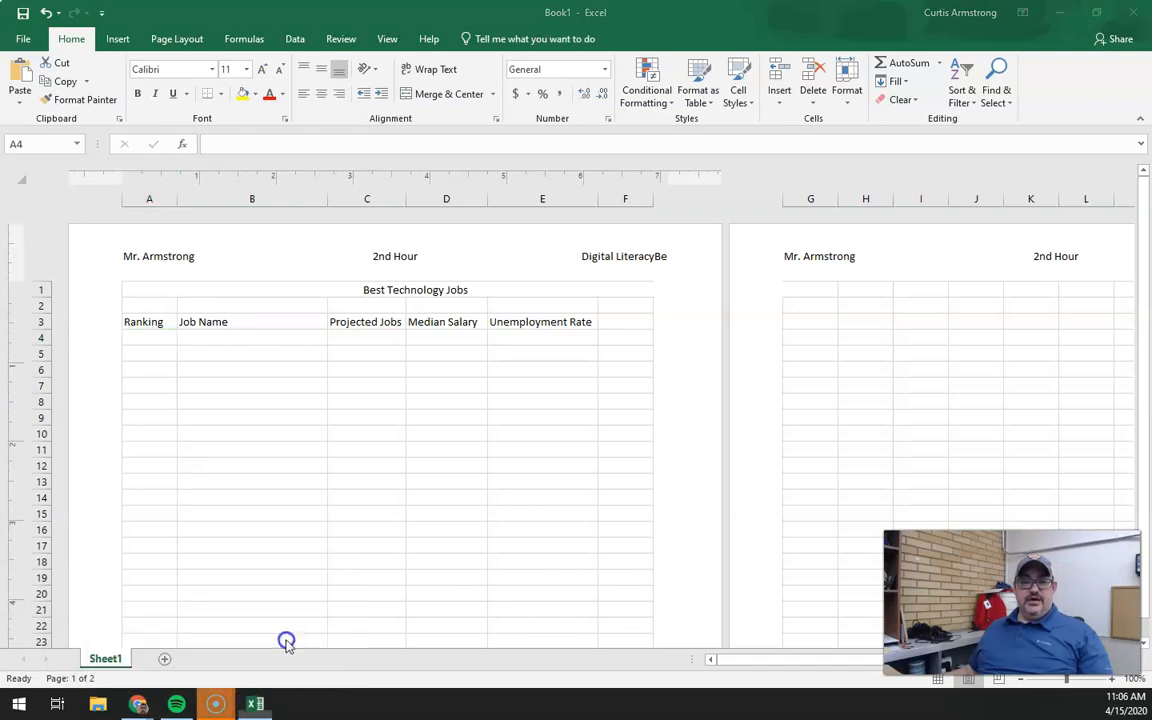
mouse_move(218, 700)
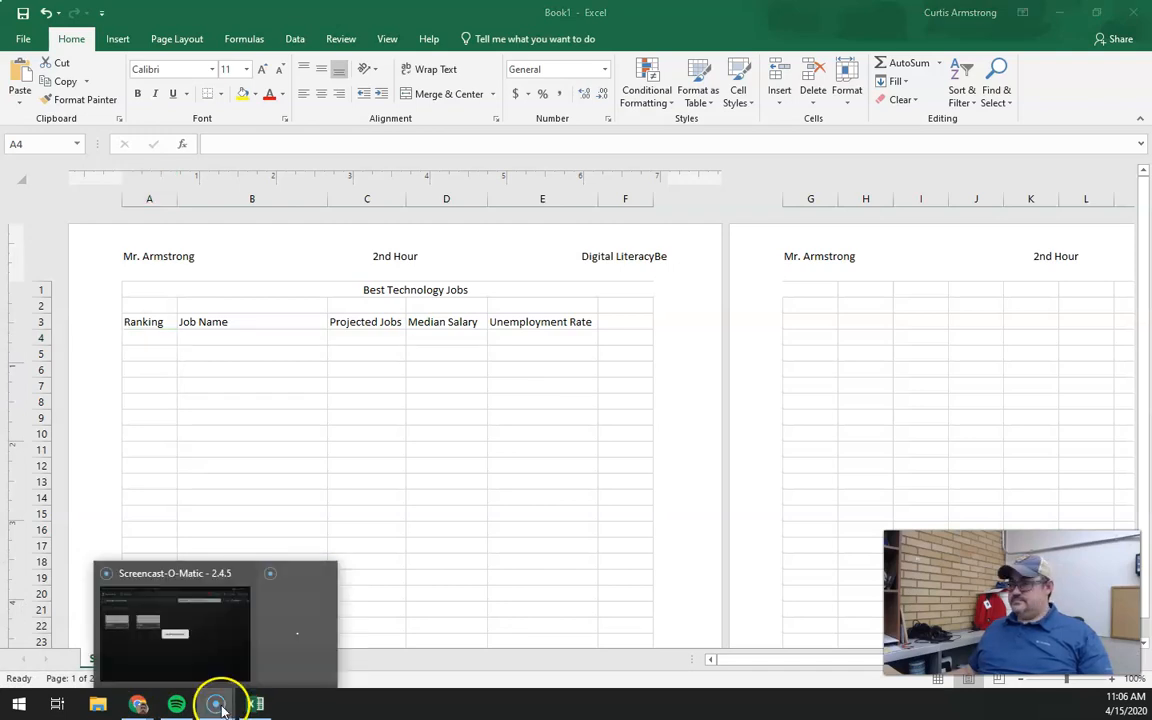
click(210, 653)
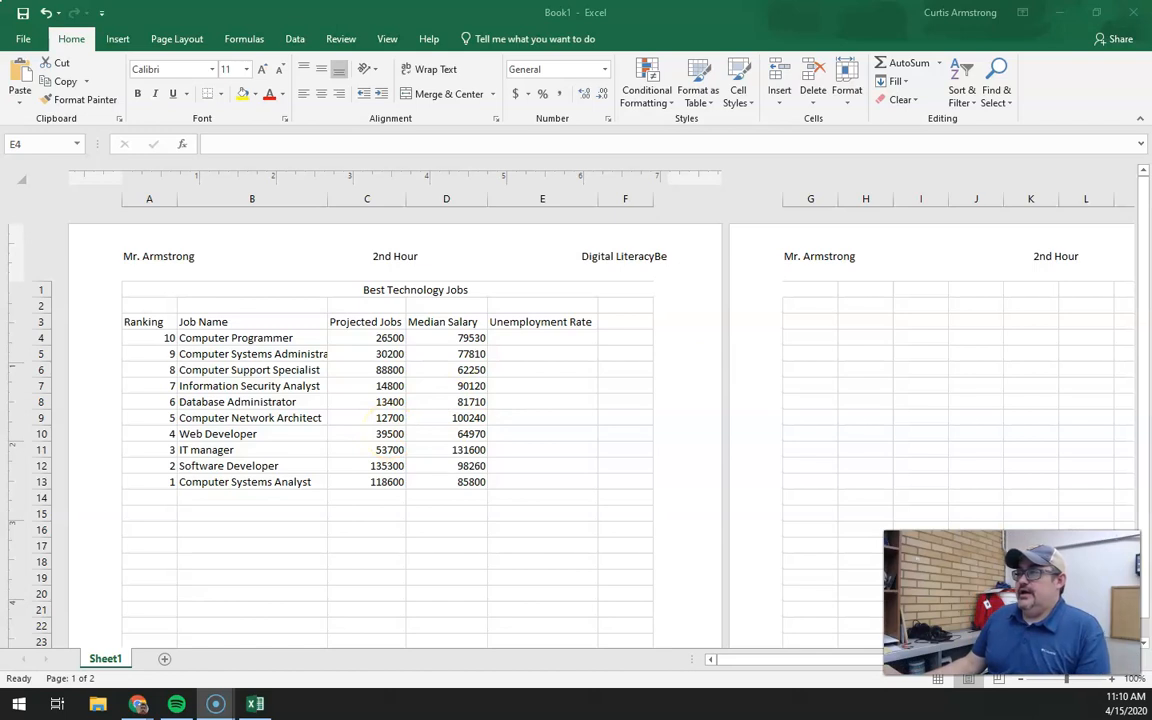
- Bring the Chrome assignment window over the lower part of the Excel sheet to consult the chart information table
drag(1151, 252, 421, 409)
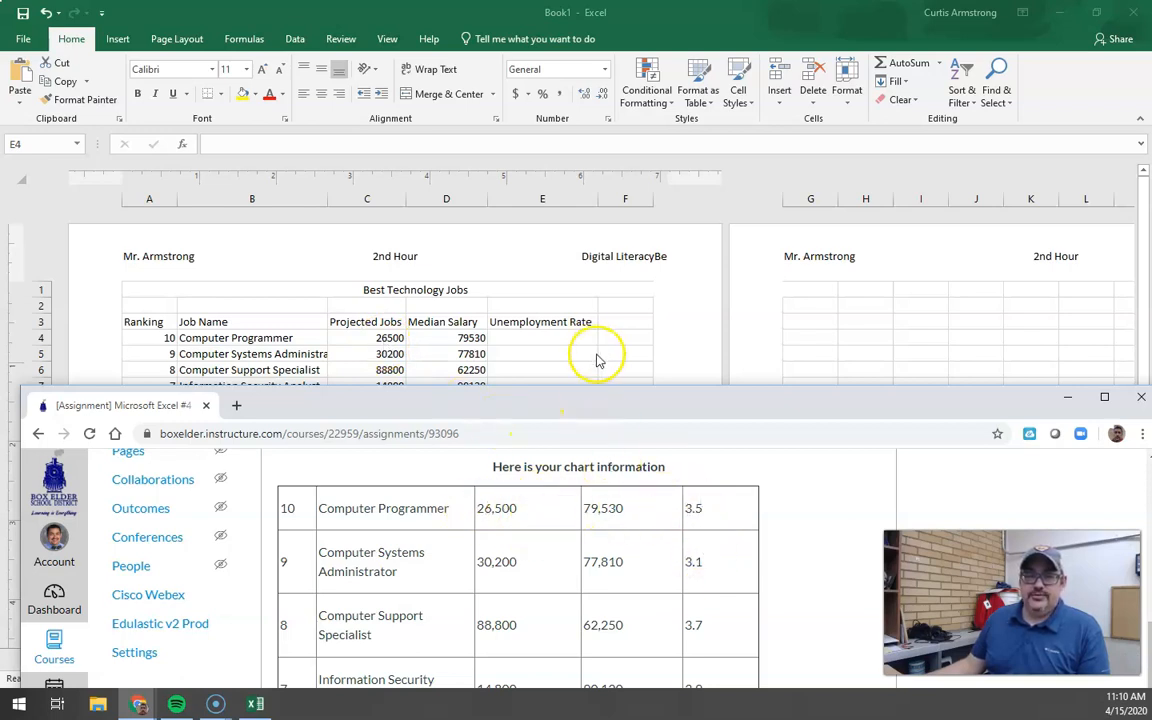
- Switch to Excel and widen column B enough to show the full name "Computer Systems Administrator"
click(692, 19)
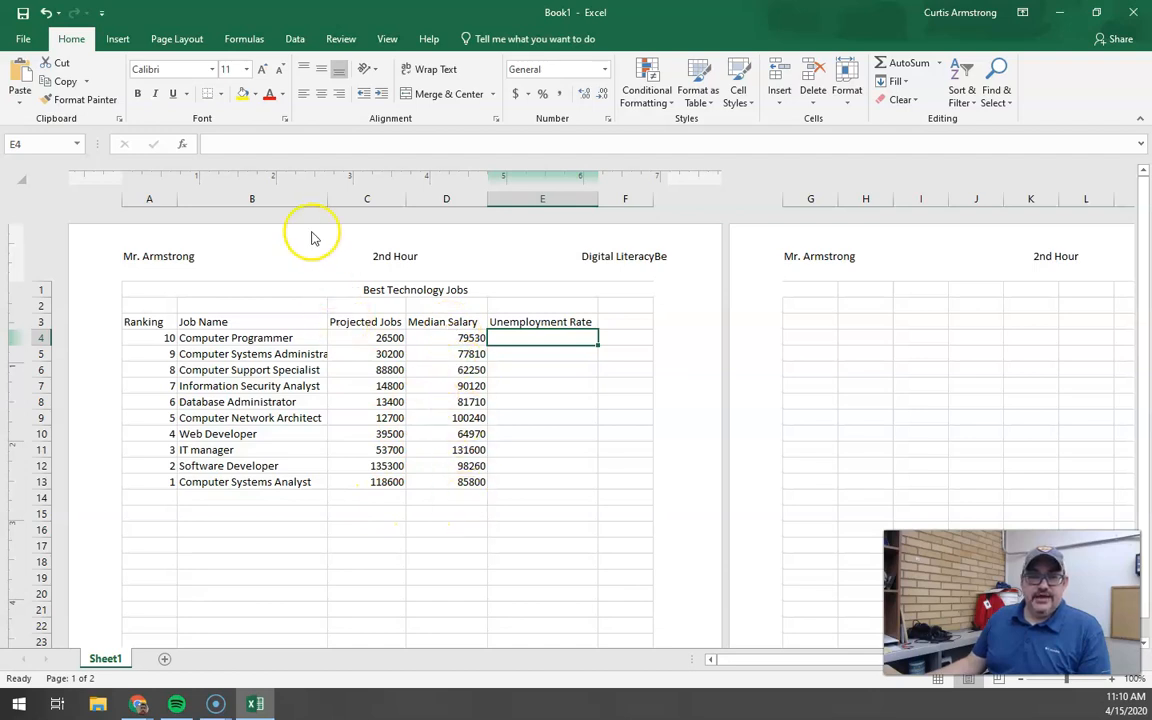
drag(326, 198, 353, 199)
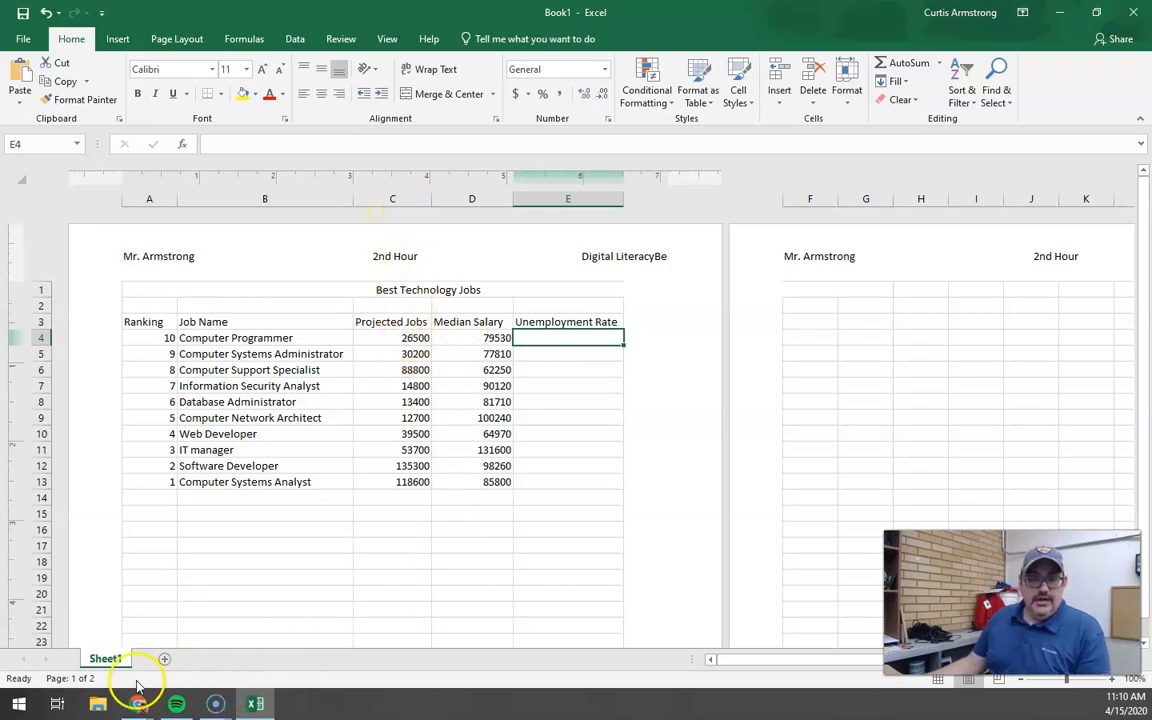
- Bring up the Chrome assignment window over the sheet and review the formatting direction for Column C
mouse_move(140, 705)
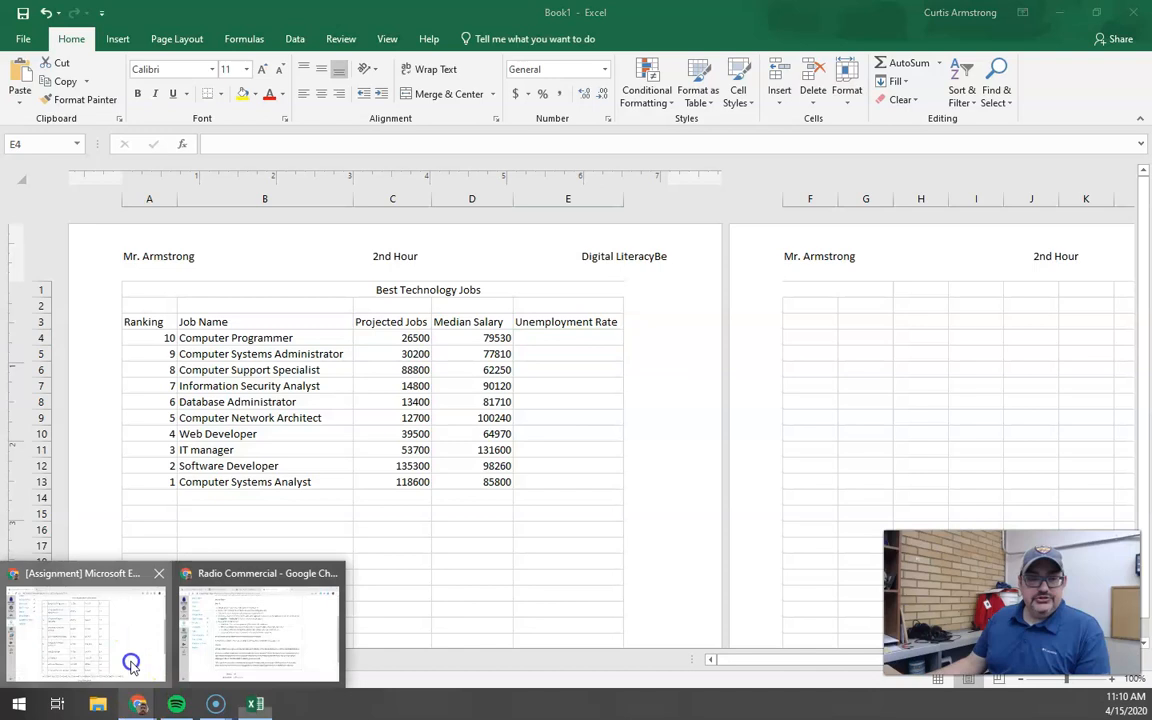
click(85, 605)
drag(612, 408, 599, 231)
scroll(581, 430, up, 2)
scroll(581, 430, up, 3)
scroll(581, 430, down, 4)
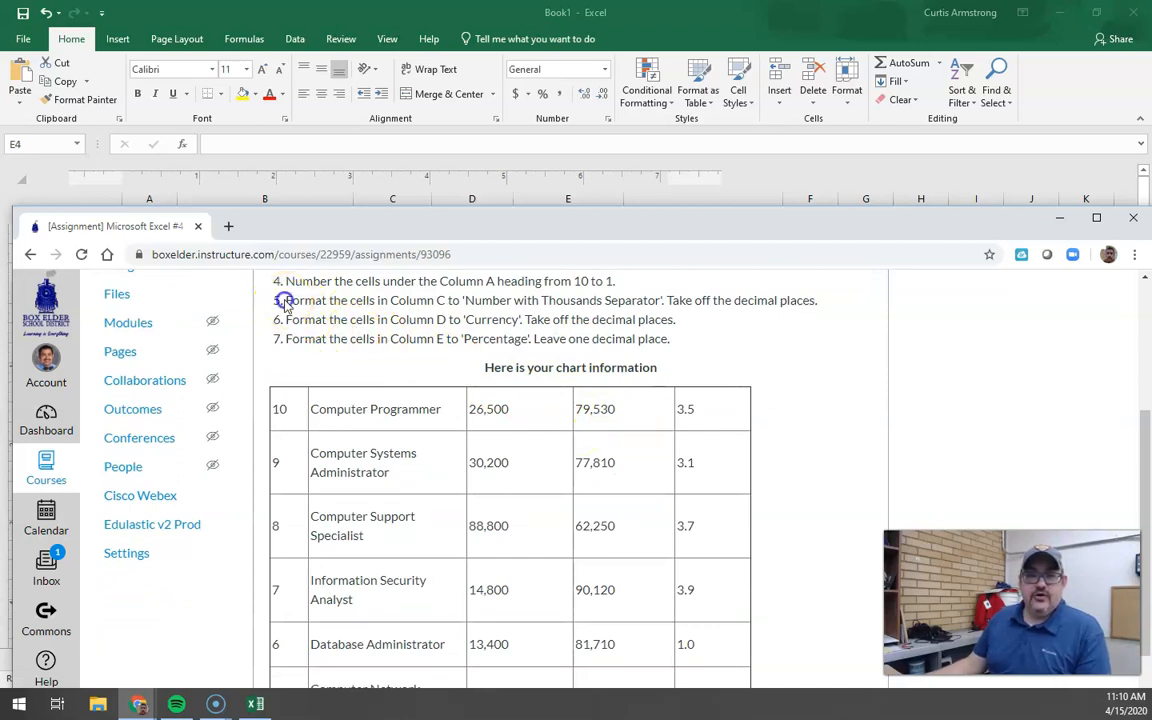
drag(298, 301, 428, 297)
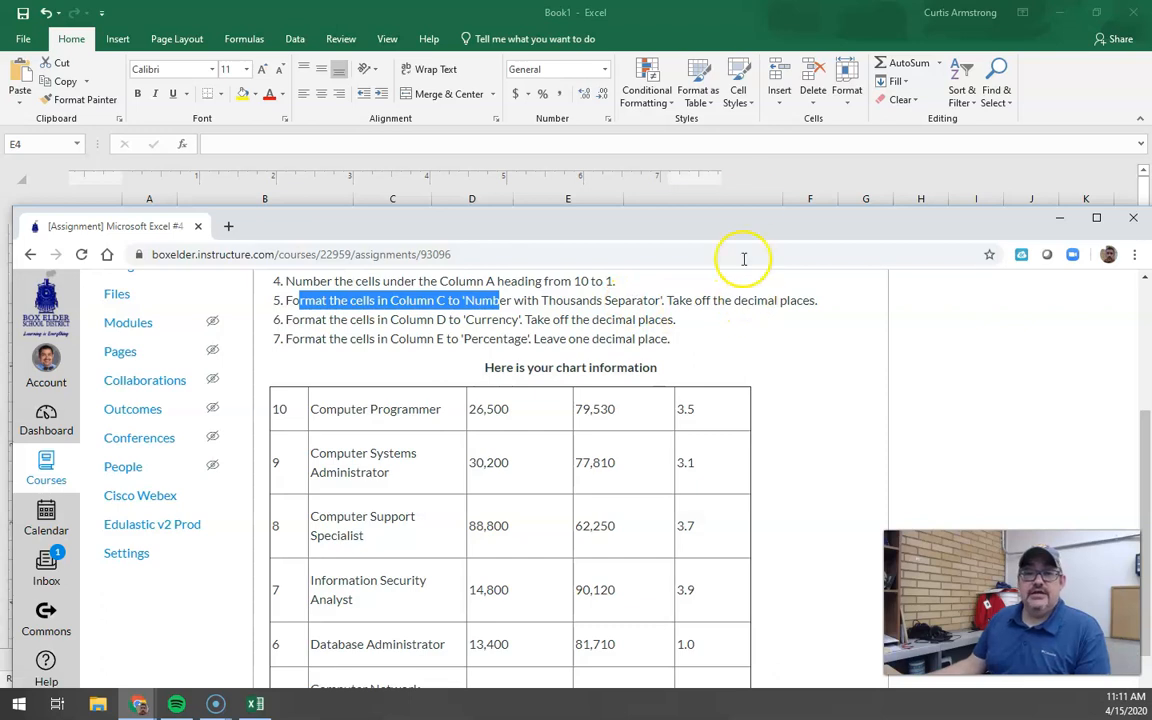
- Switch to Excel and format column C as numbers with a thousands separator and no decimal places
click(766, 17)
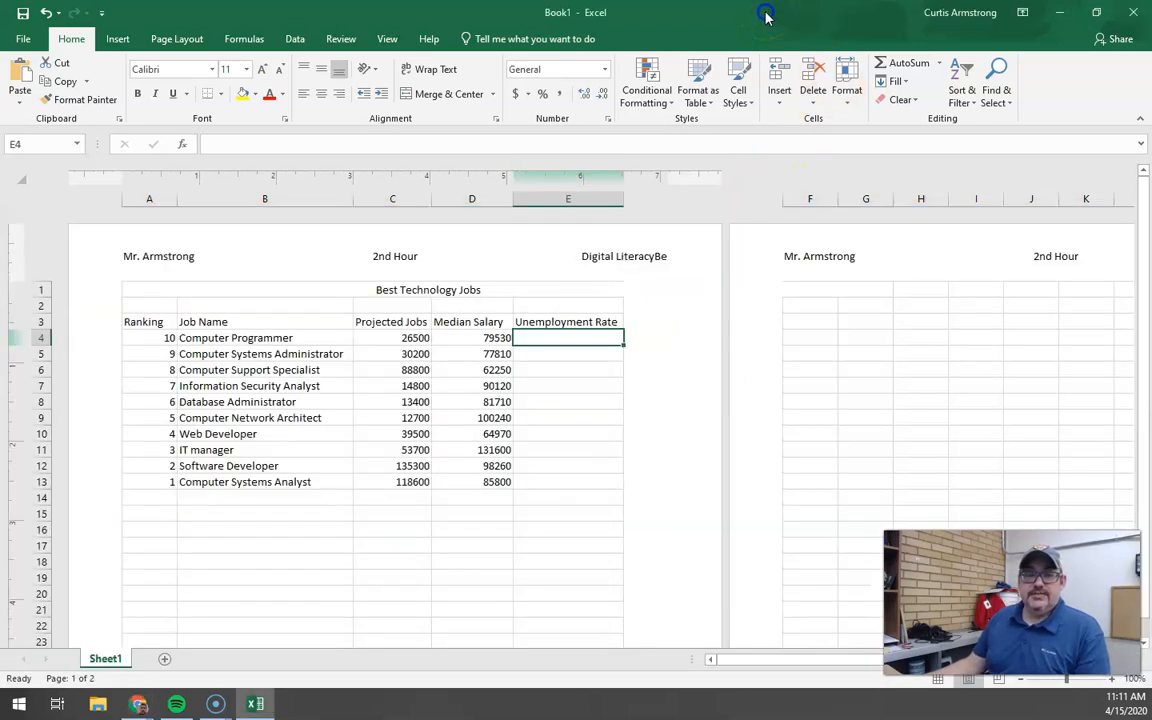
click(395, 197)
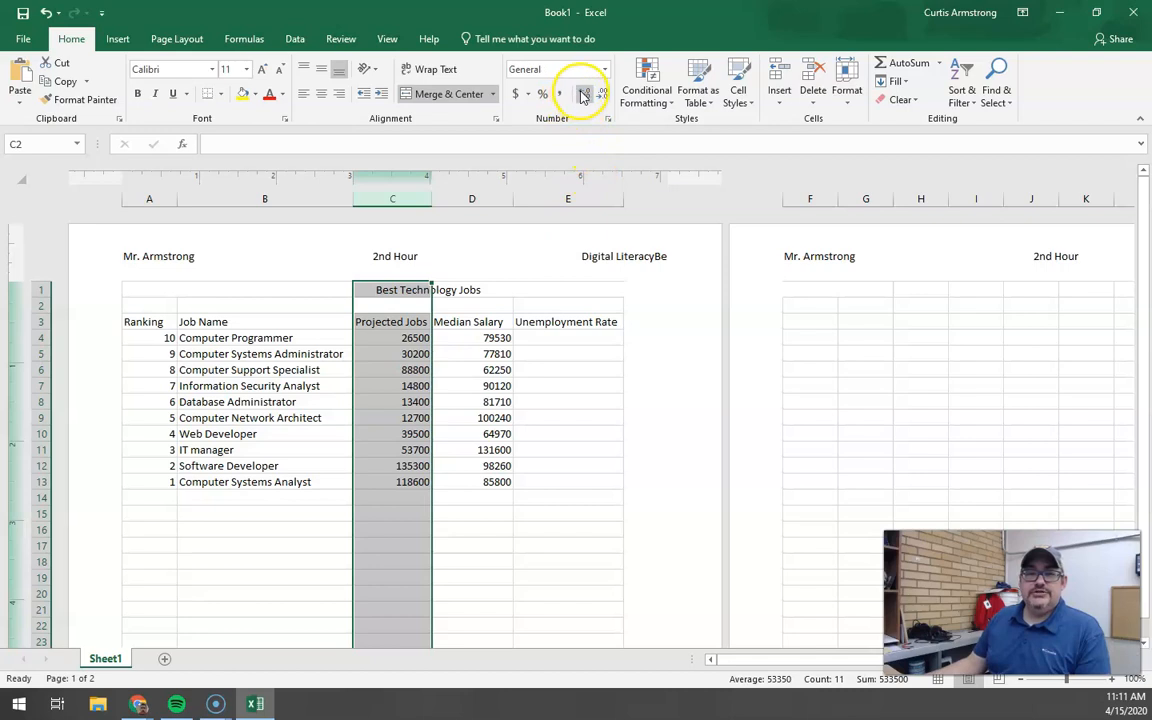
click(606, 70)
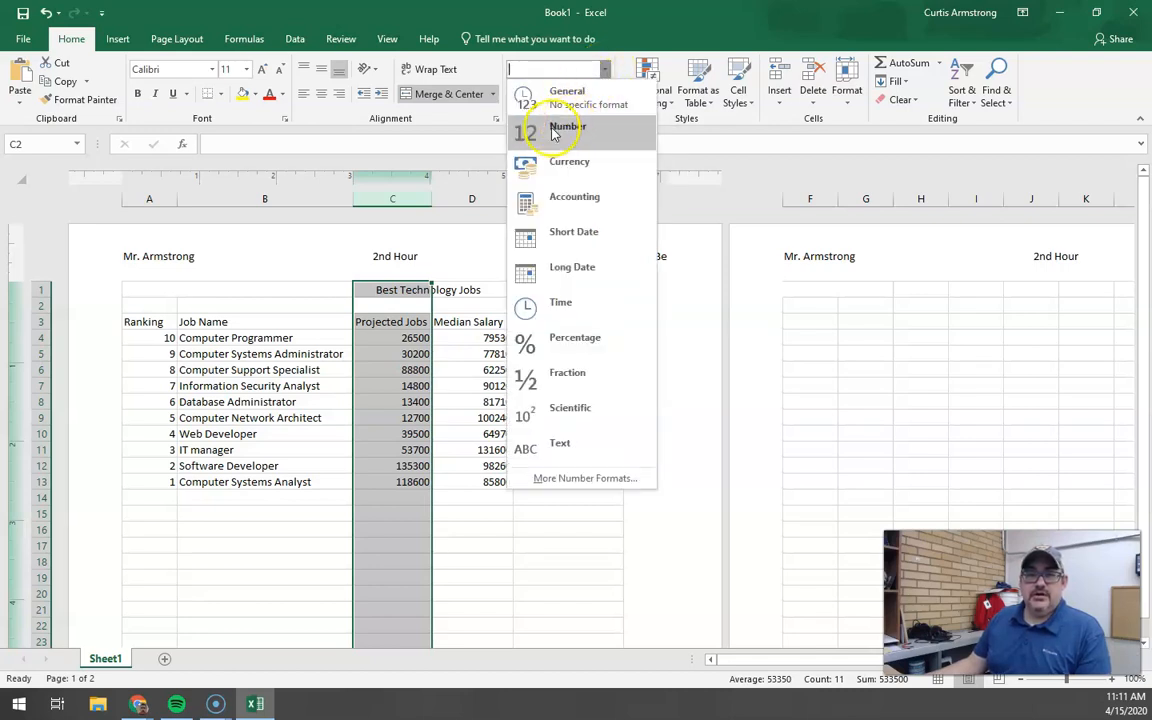
click(608, 58)
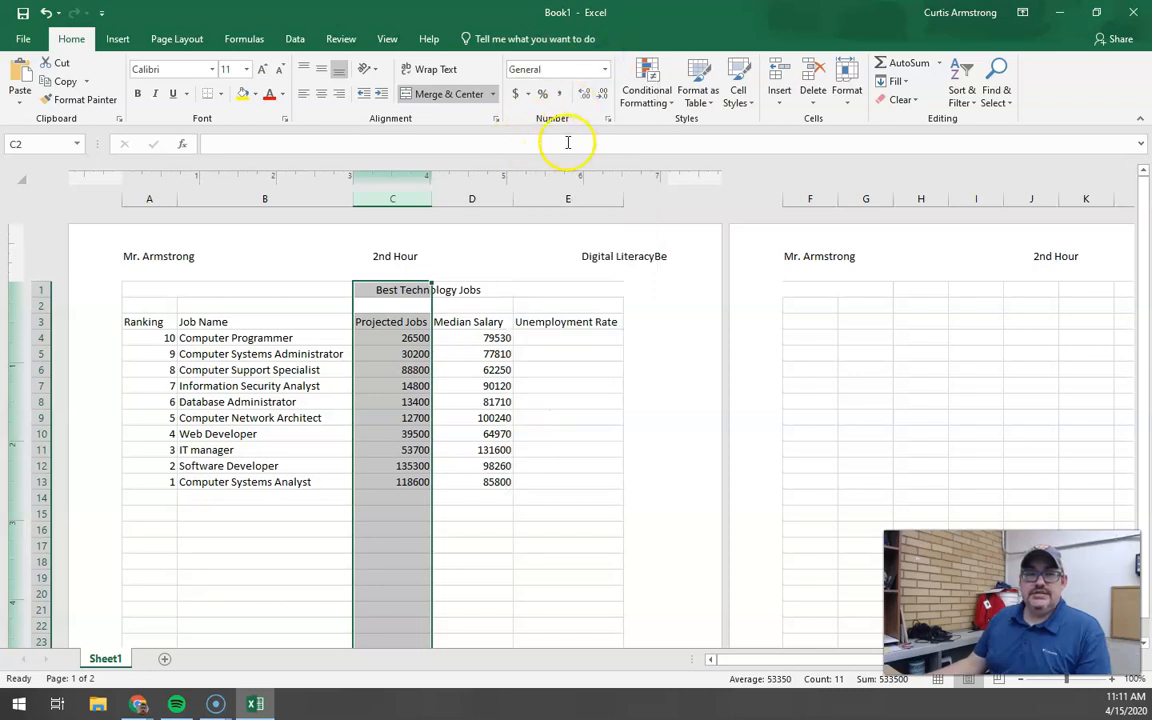
click(604, 72)
click(580, 140)
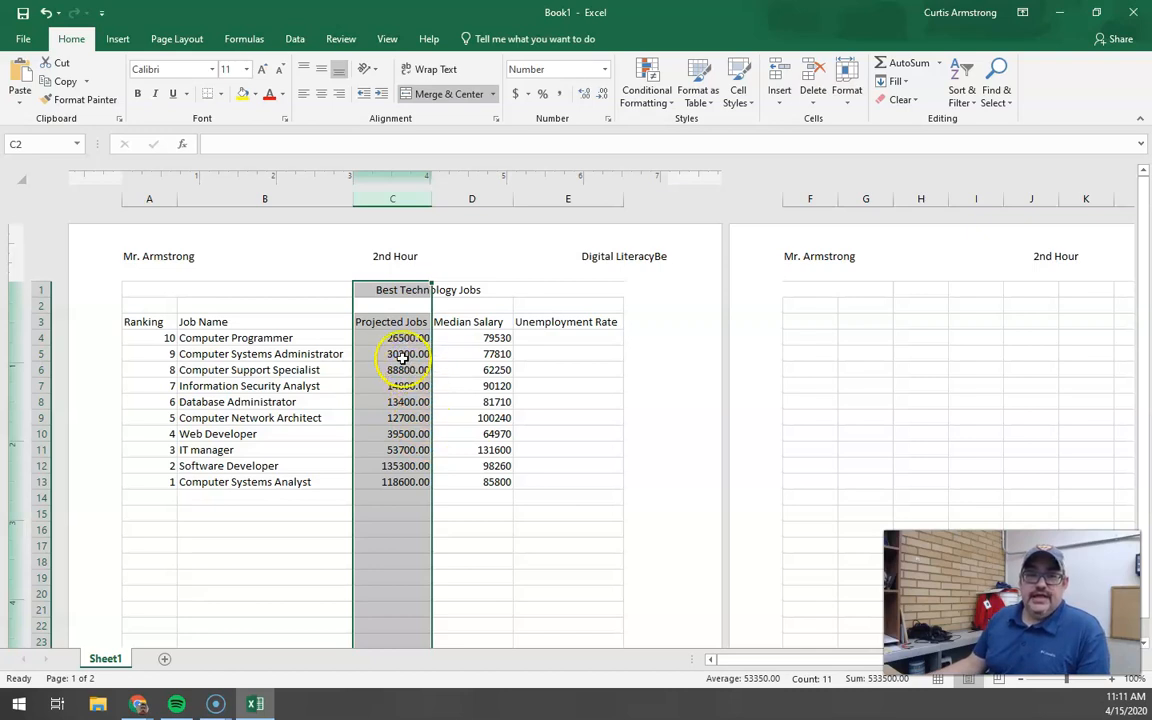
click(561, 96)
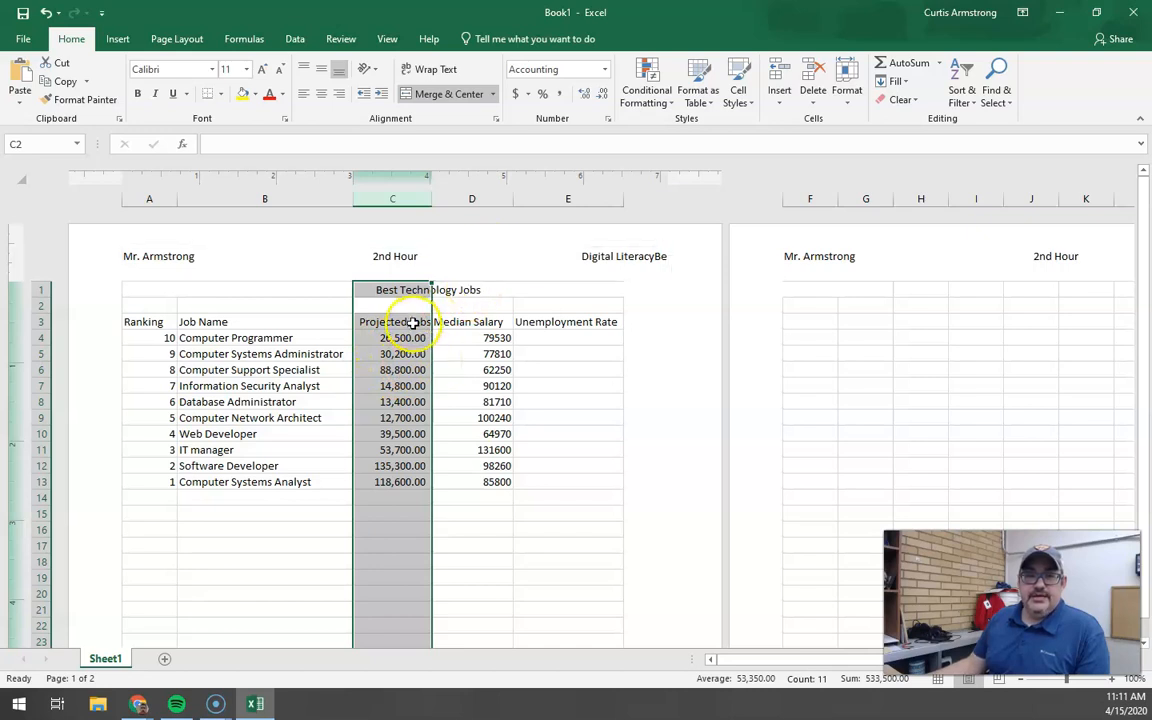
click(602, 95)
click(602, 95)
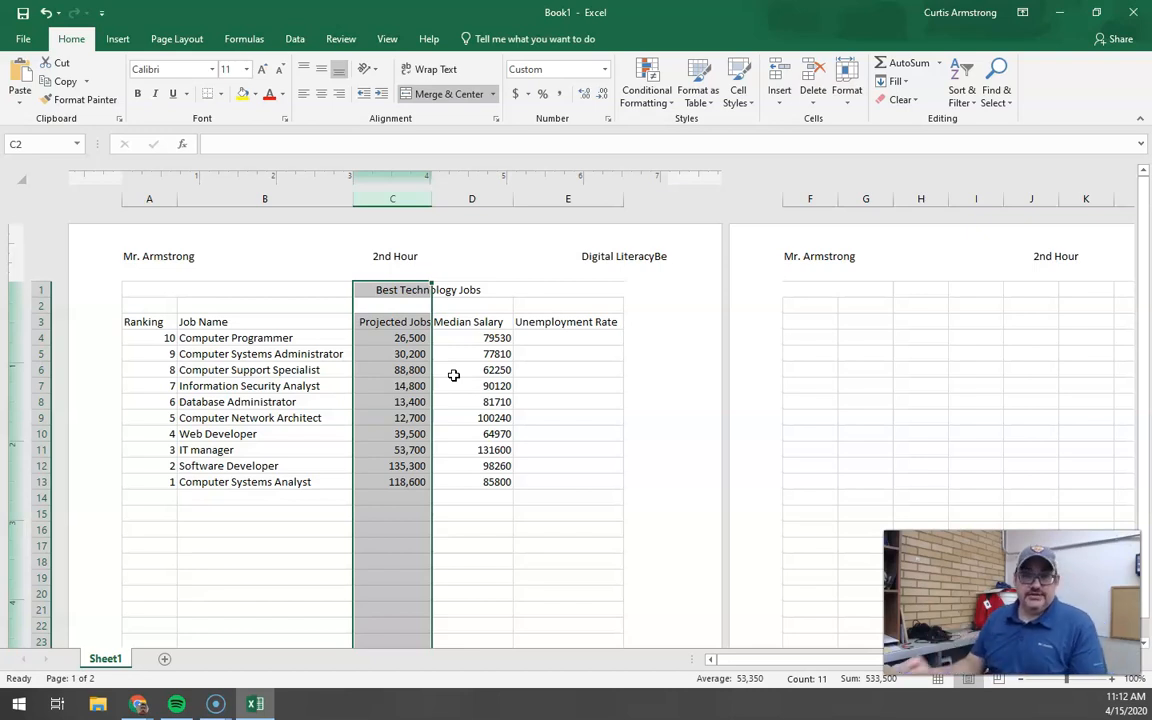
- Consult the Column D direction in the Chrome assignment, and format column D in Excel as Currency without decimal places
click(470, 198)
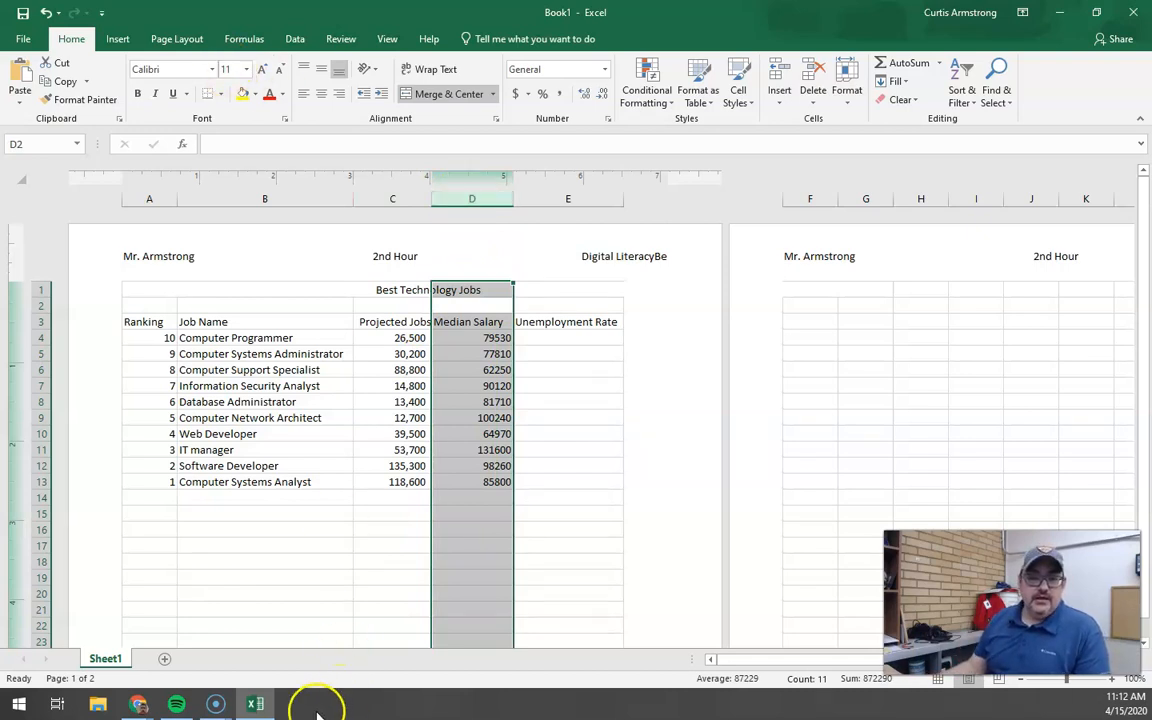
click(133, 704)
click(110, 645)
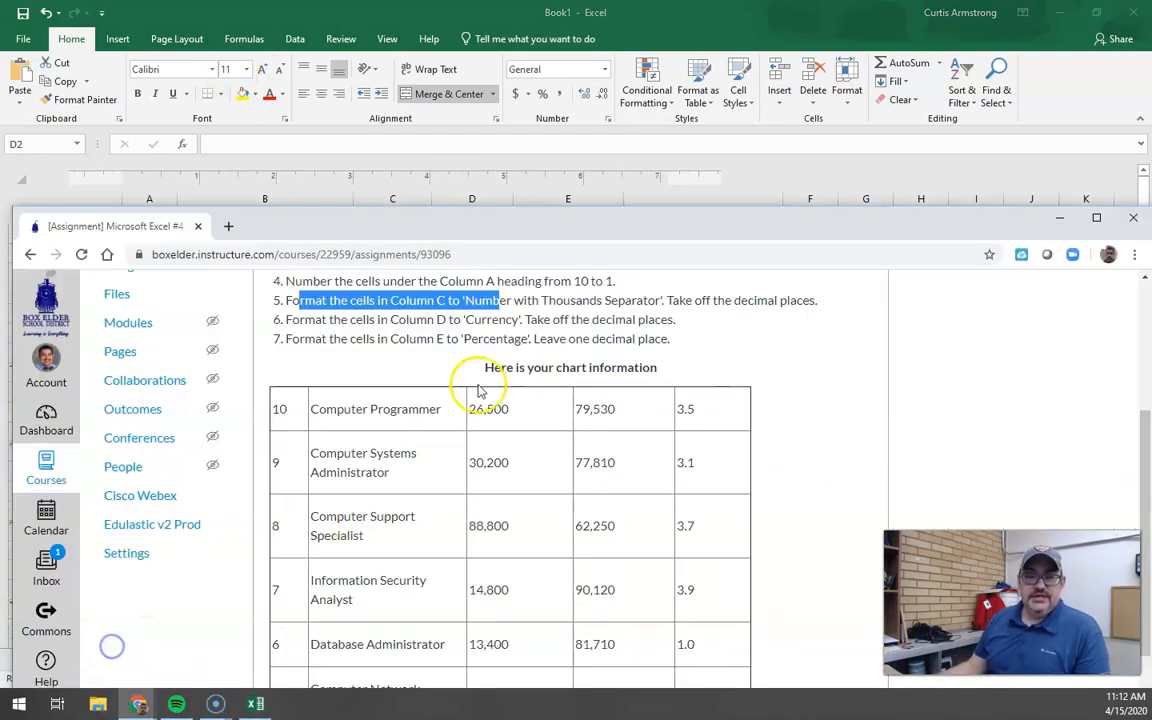
drag(465, 319, 507, 320)
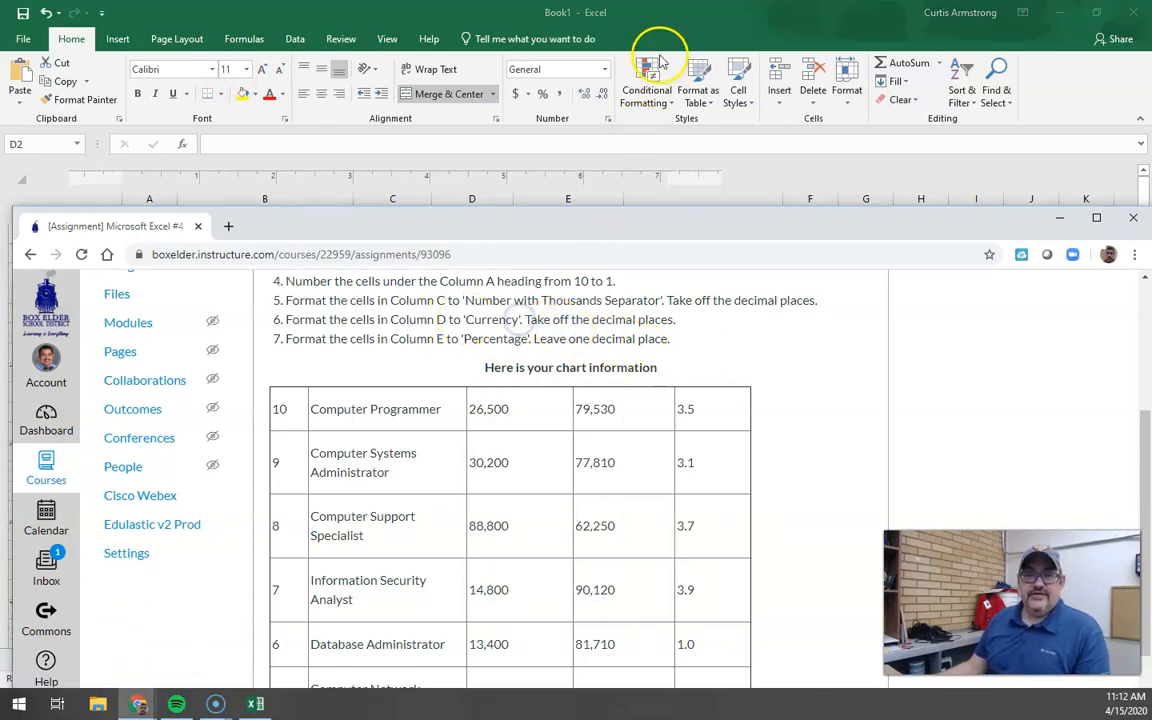
click(656, 20)
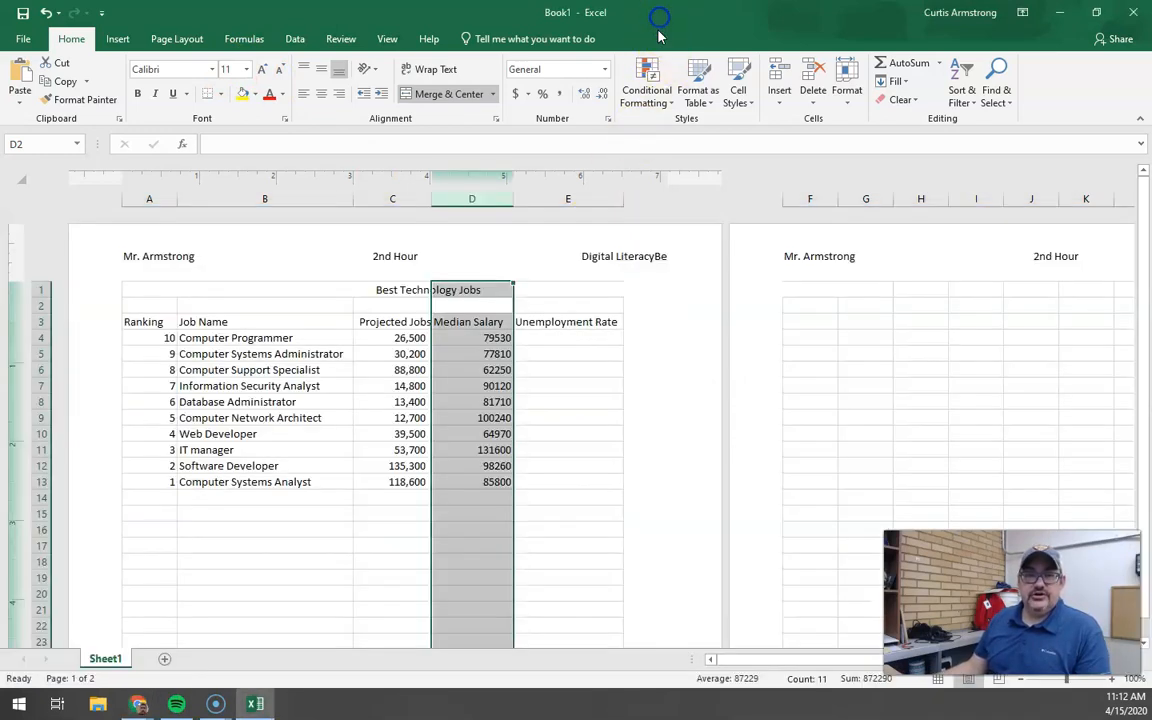
click(604, 69)
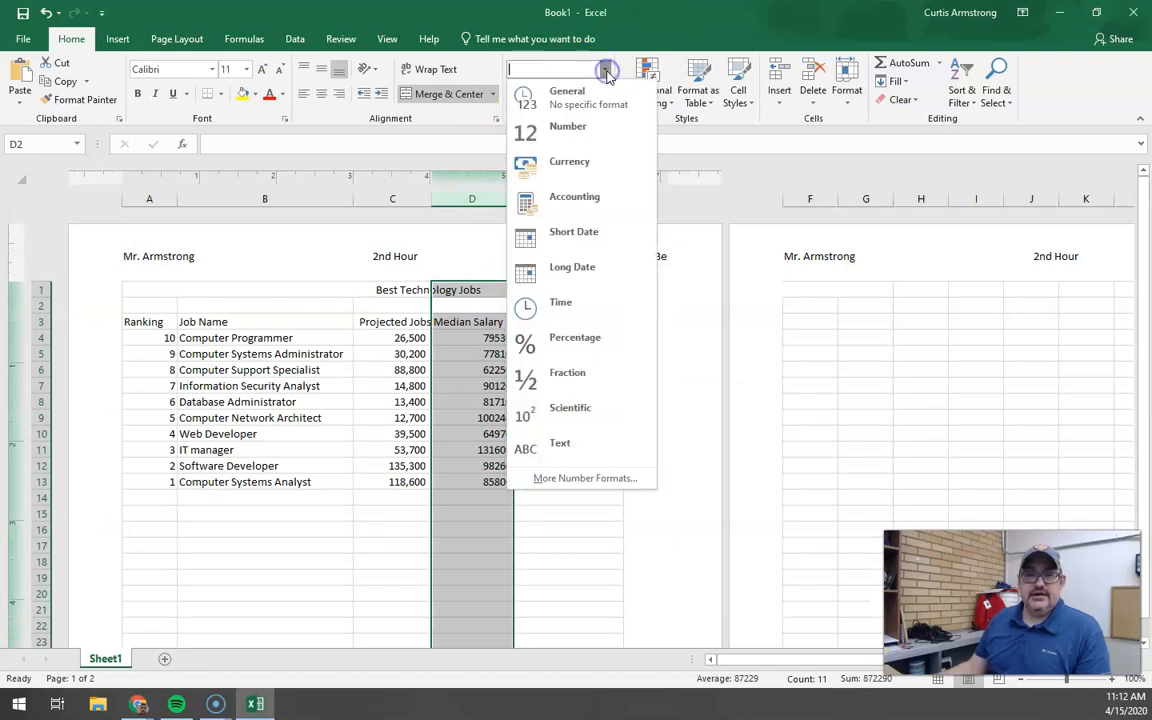
click(591, 170)
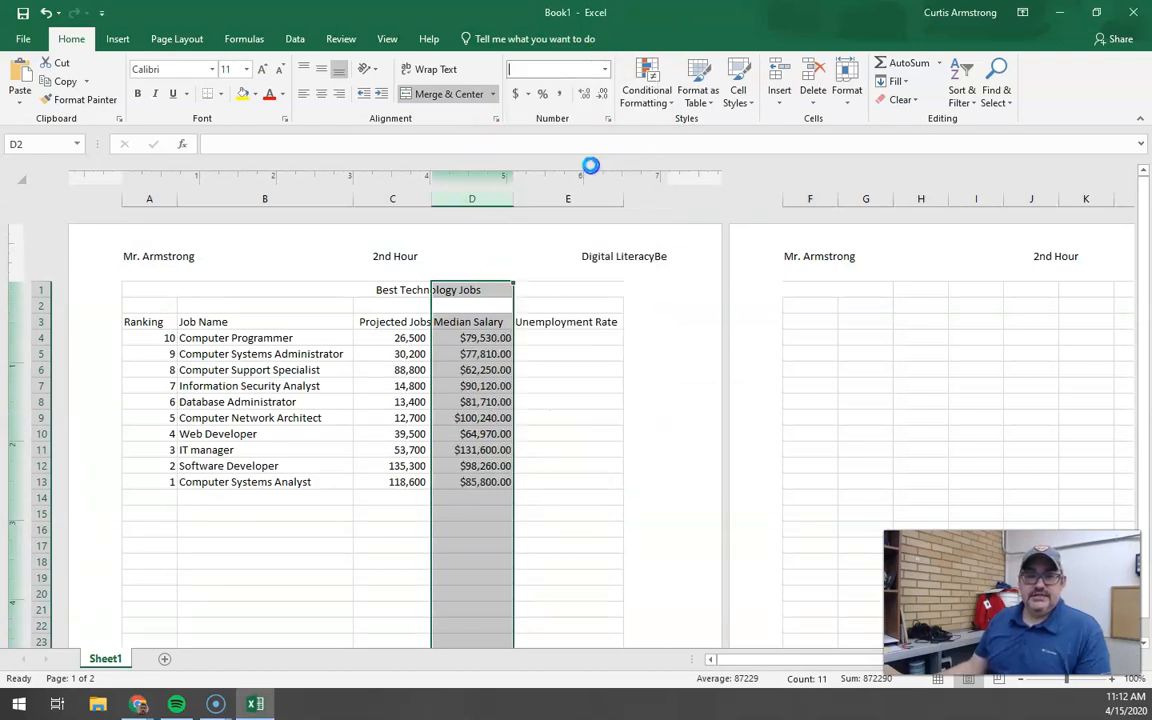
click(603, 93)
click(603, 93)
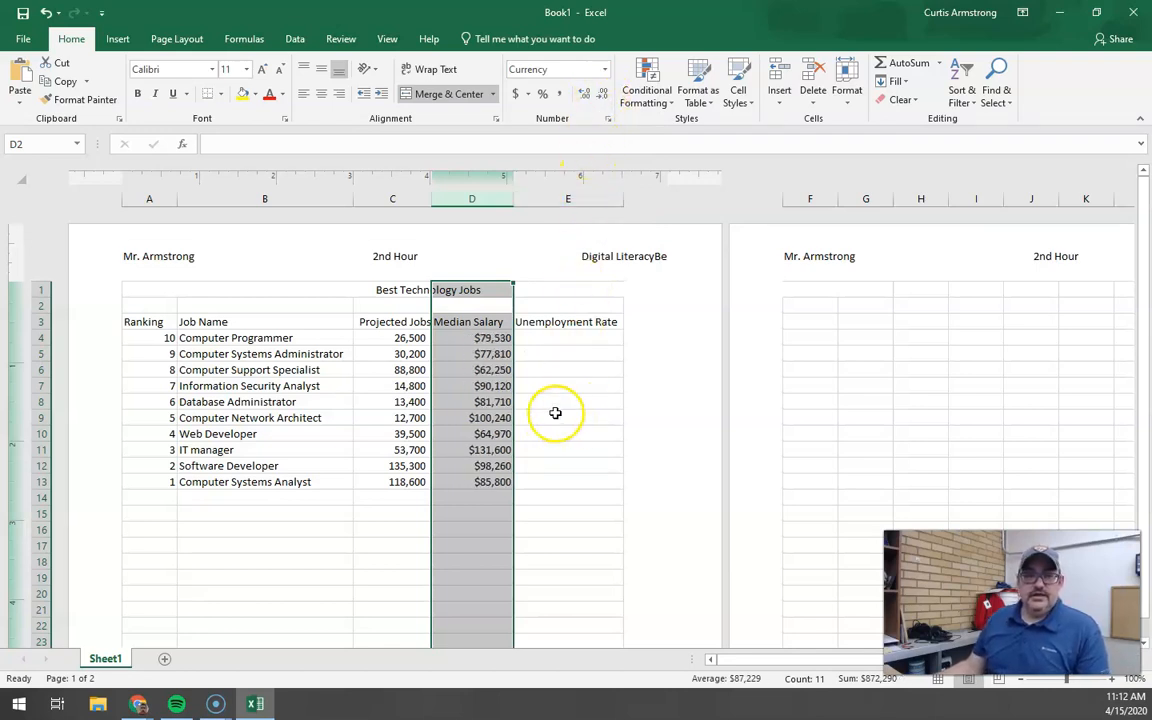
- Look up the Computer Programmer's last table value in the Chrome assignment and enter 3.5 in cell E4 of the Excel sheet
click(557, 197)
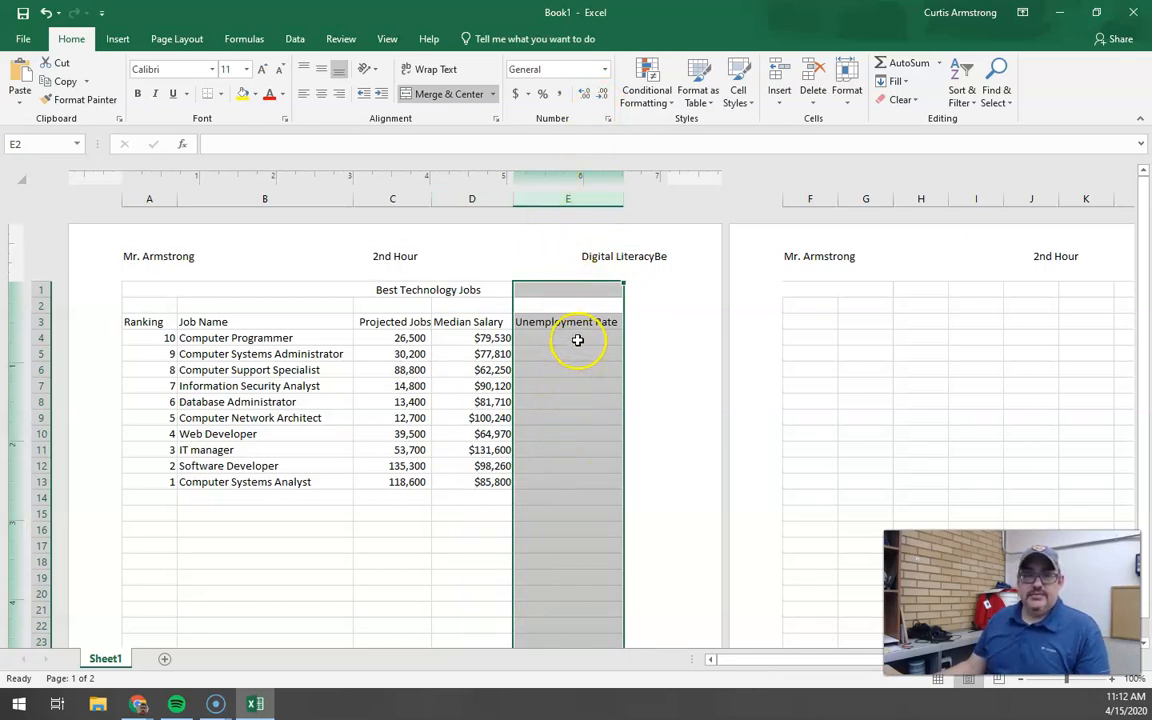
mouse_move(138, 702)
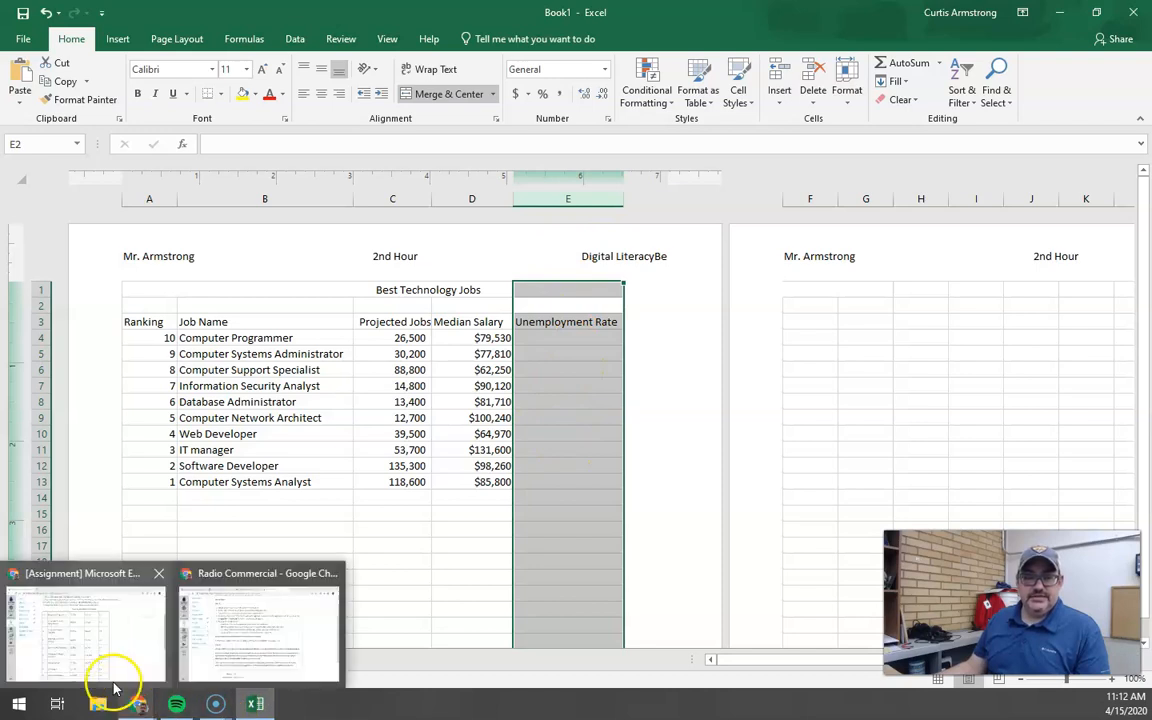
click(92, 652)
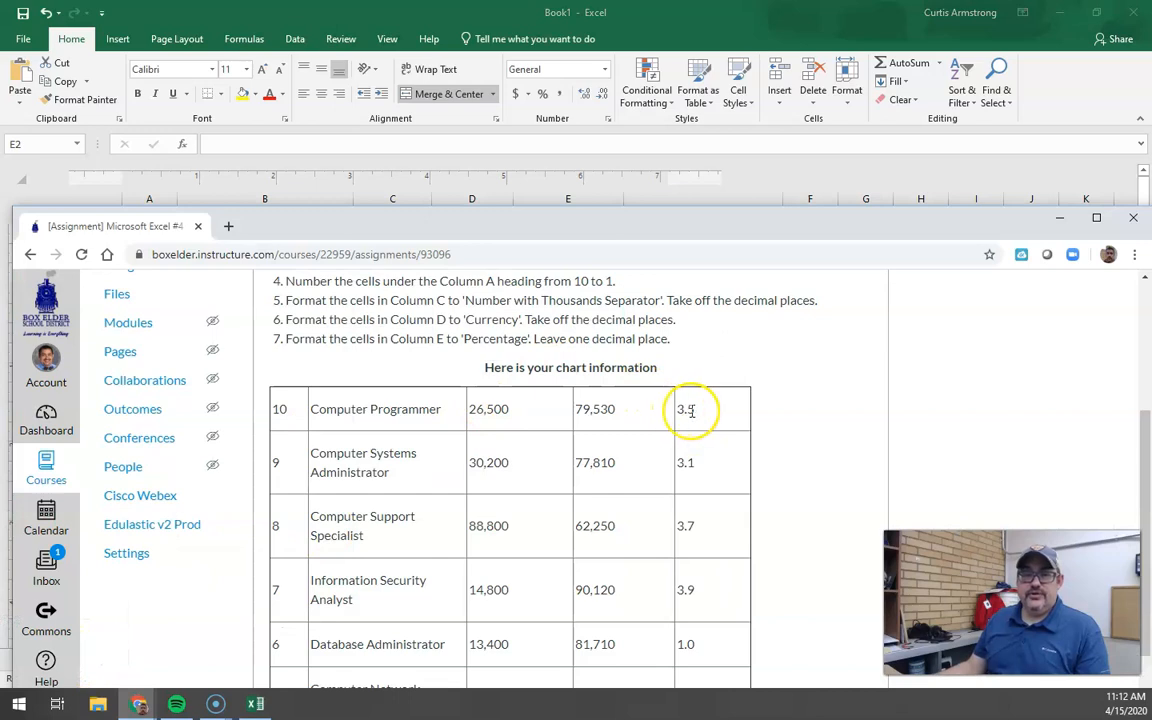
drag(615, 228, 1151, 240)
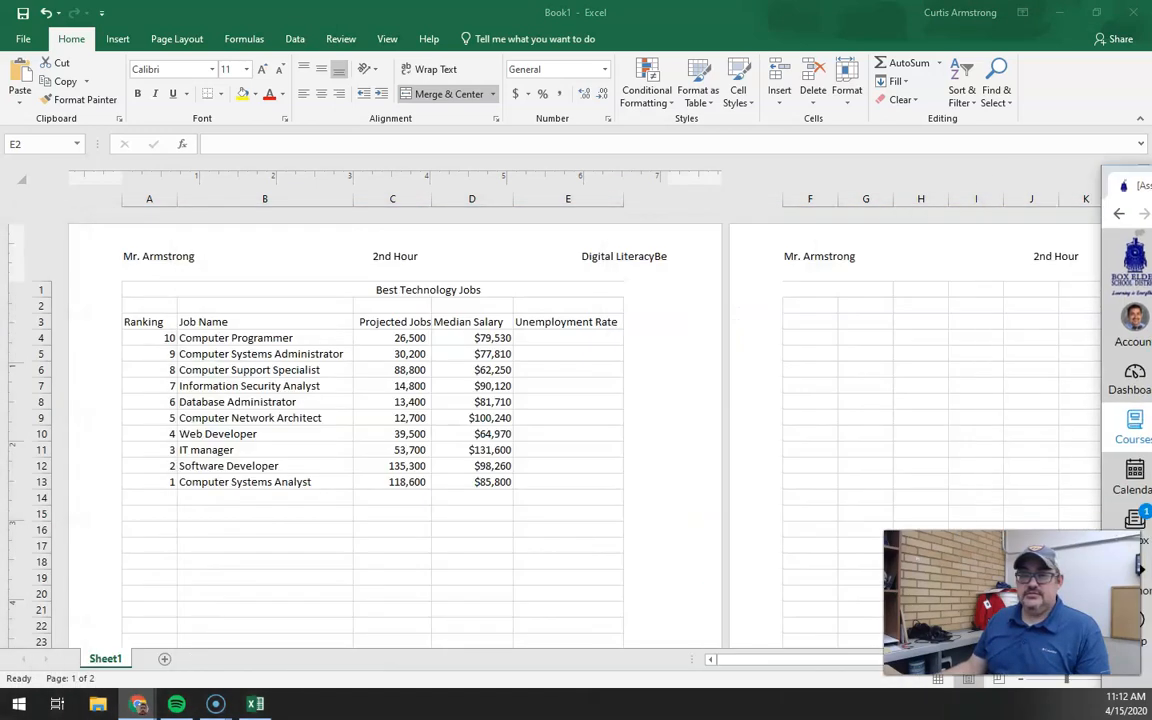
click(586, 338)
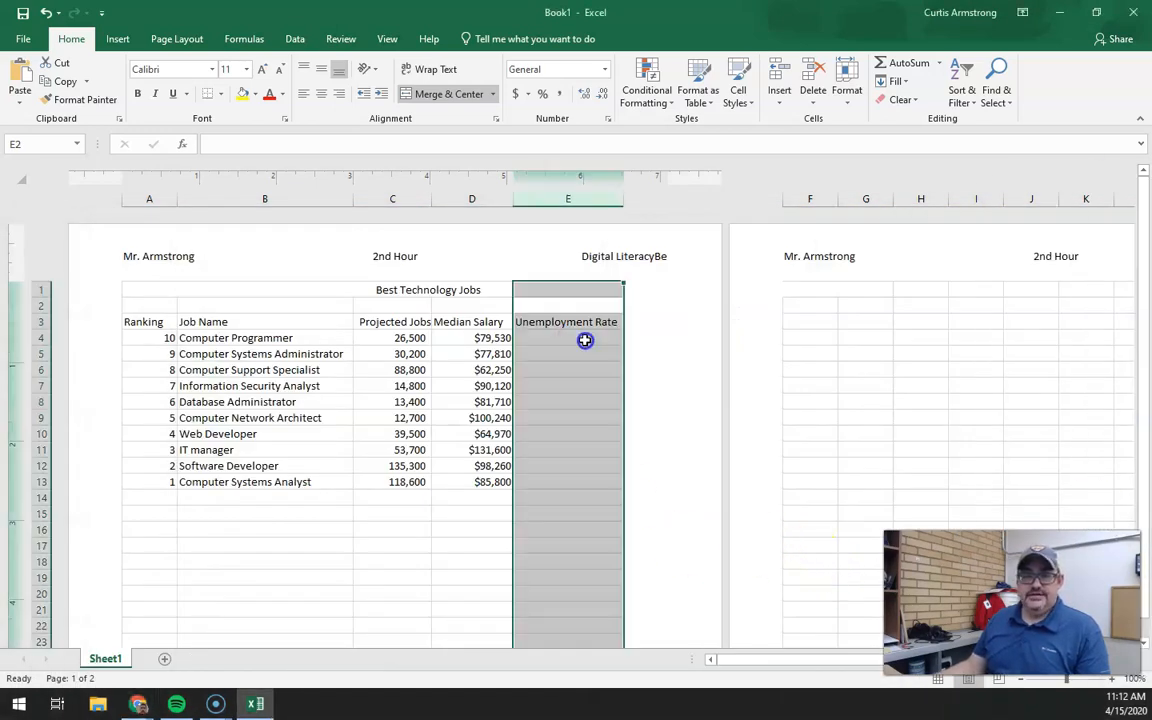
text(3.5)
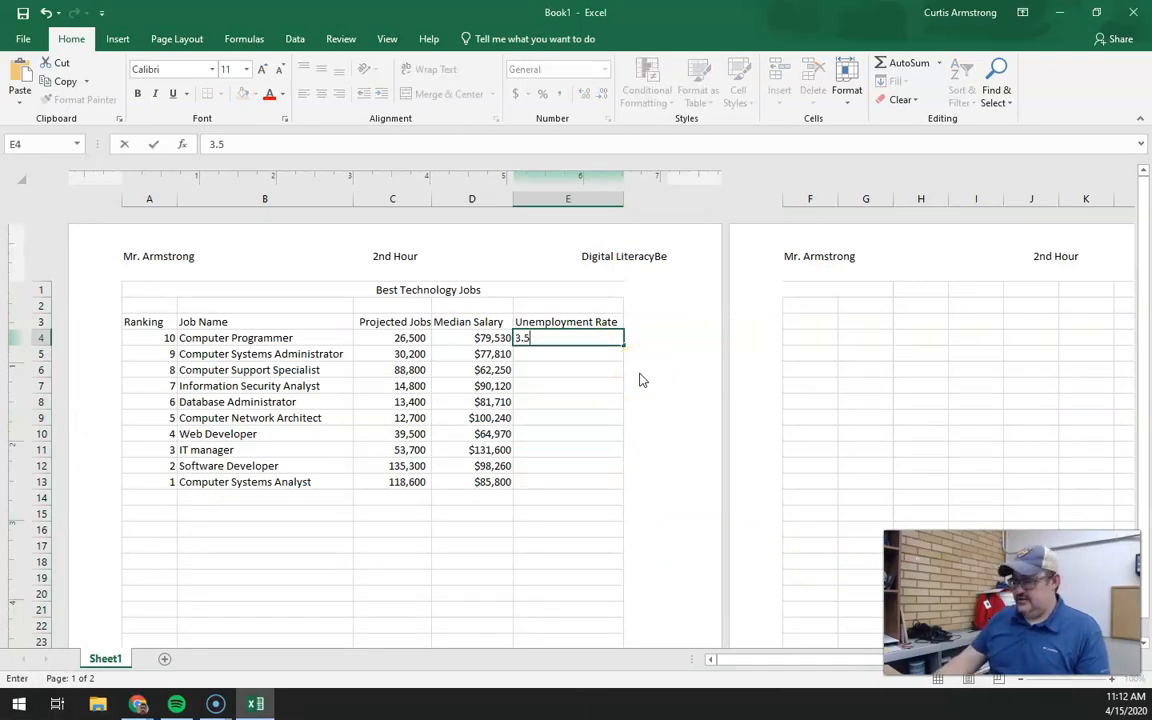
key(Return)
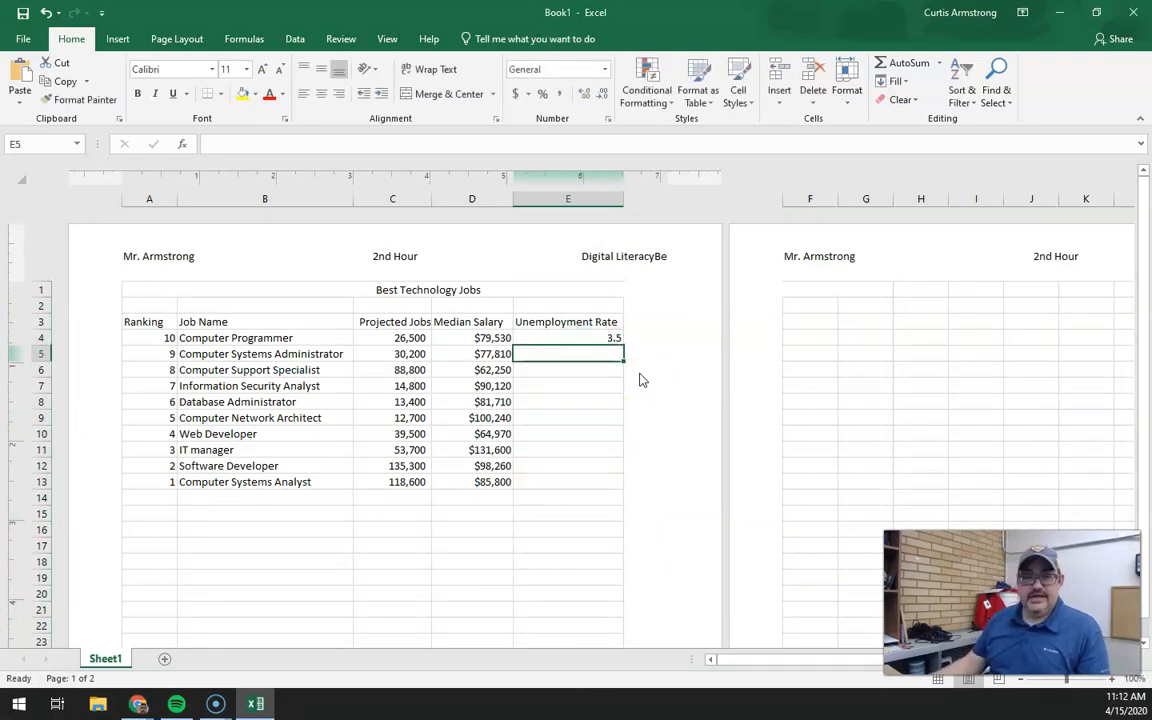
- Recheck the Column E direction in the Chrome assignment, and format column E in Excel as Percentage
click(544, 197)
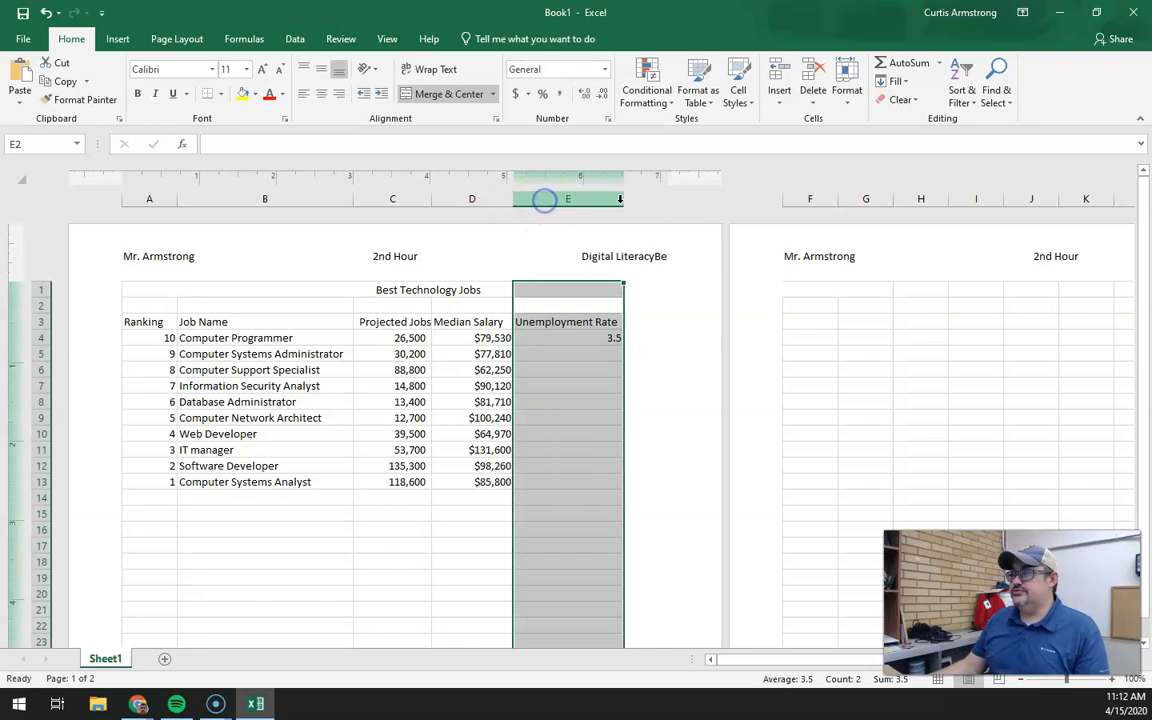
drag(1150, 368, 590, 245)
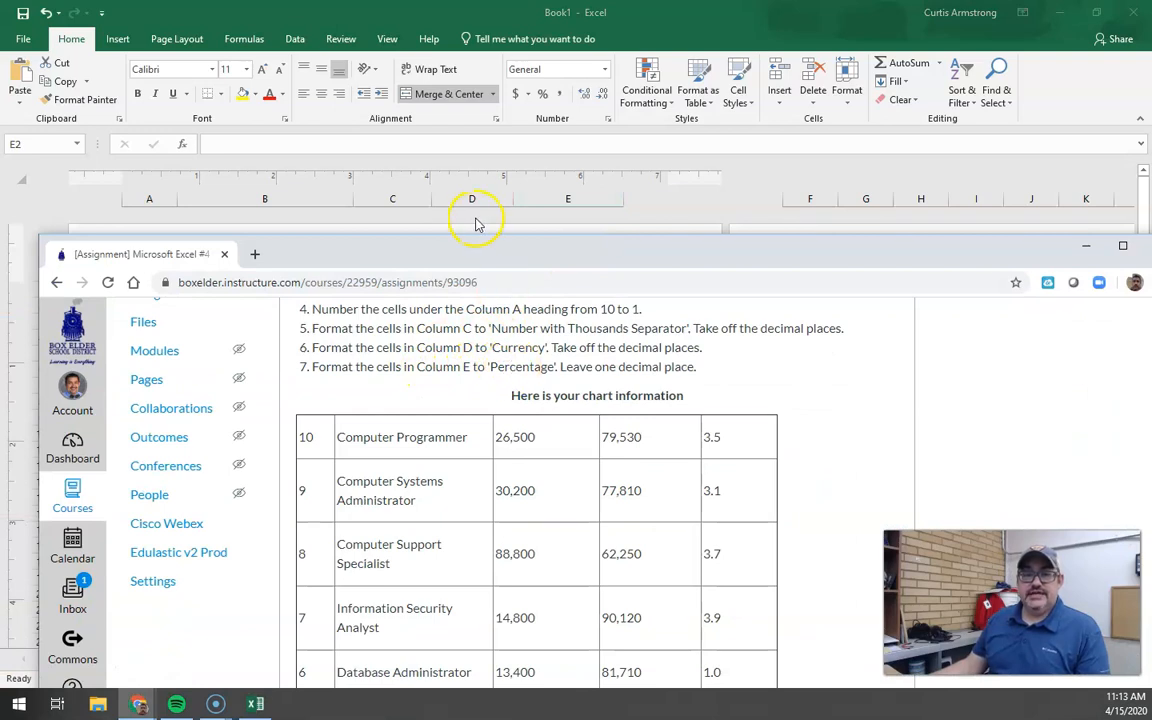
drag(461, 250, 1150, 190)
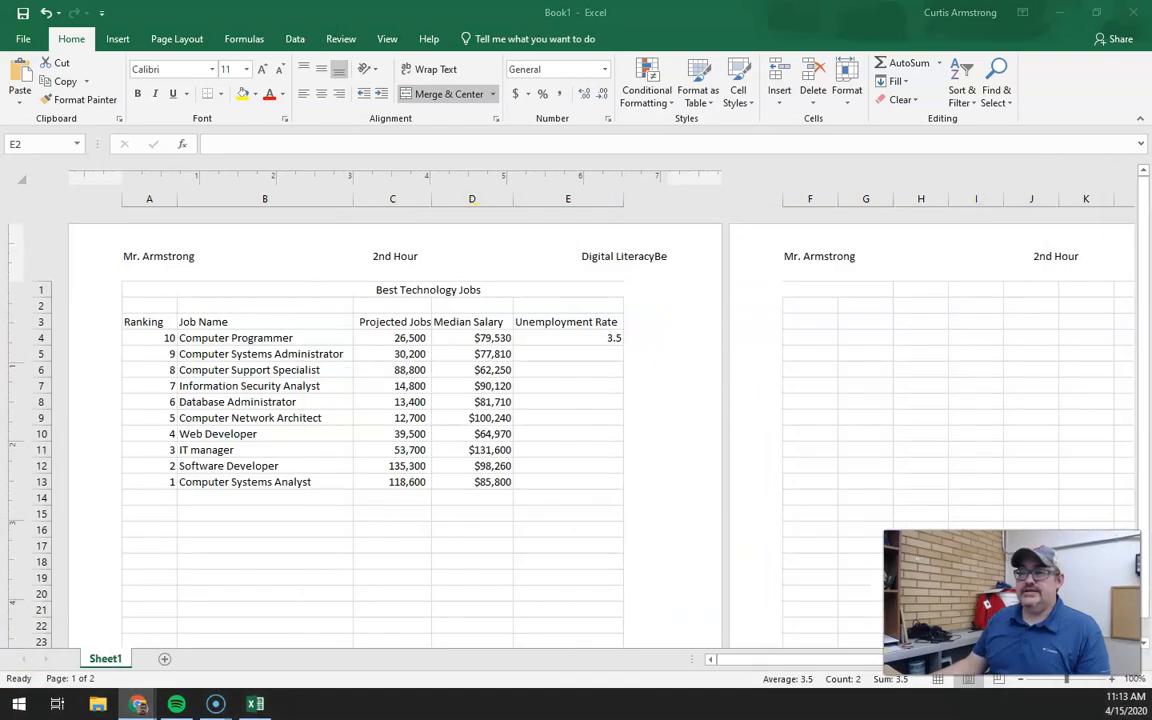
click(542, 197)
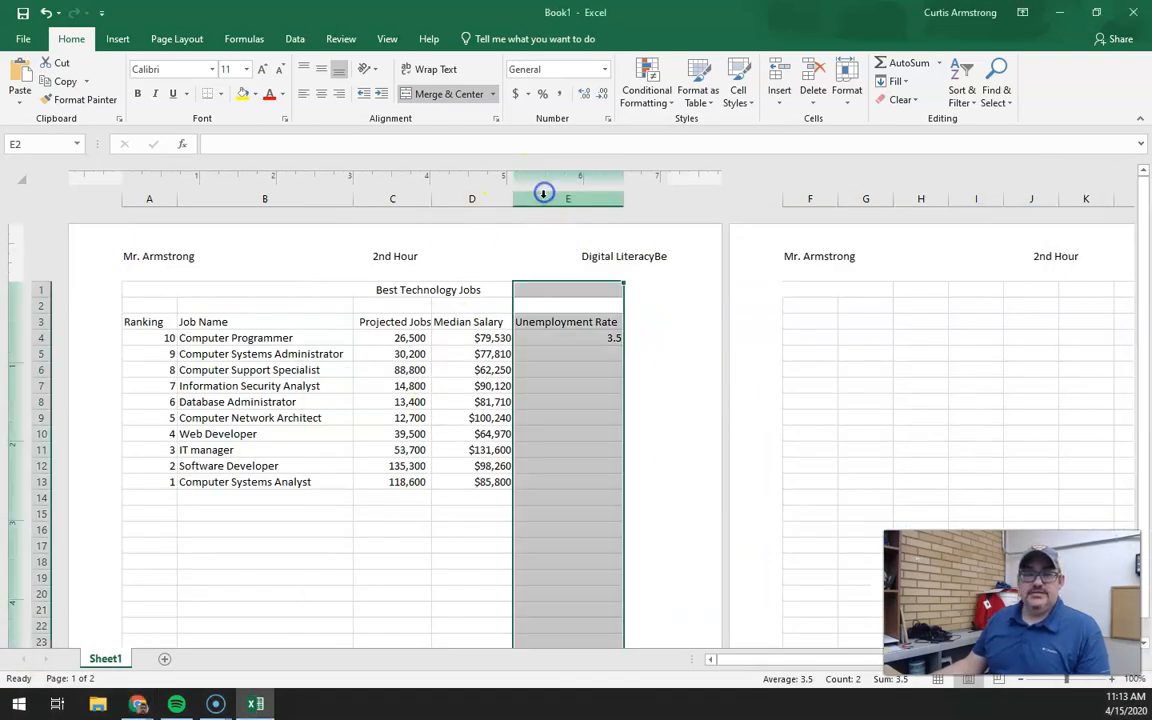
click(604, 70)
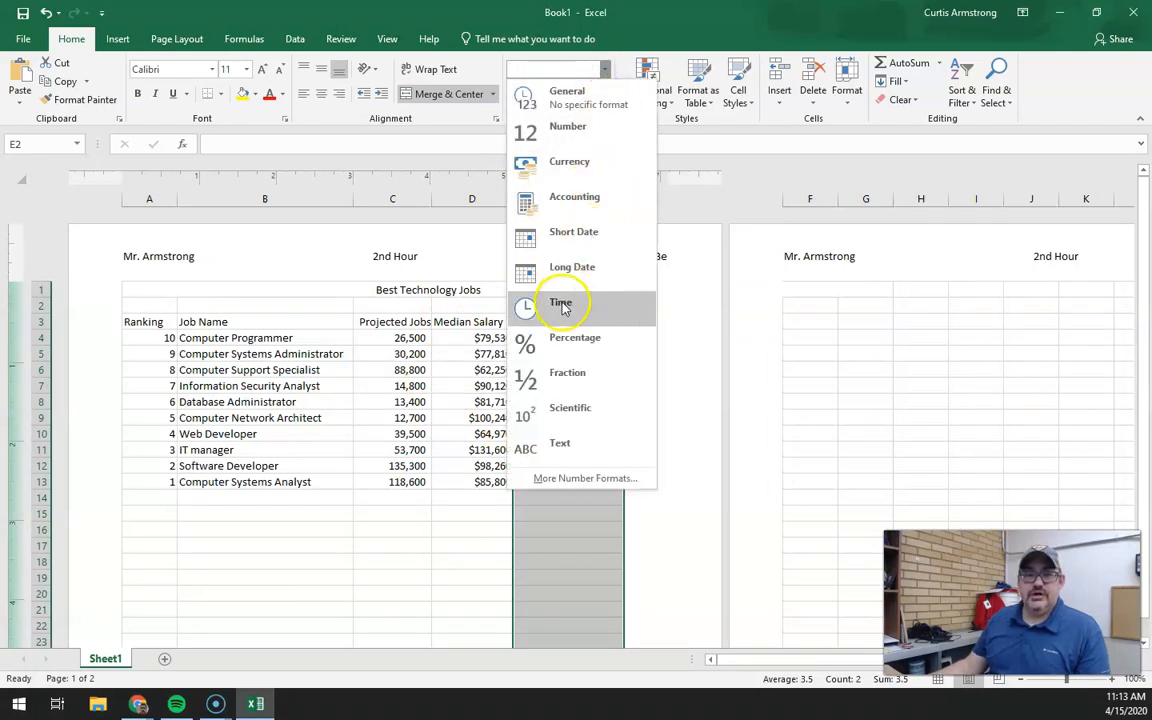
click(562, 340)
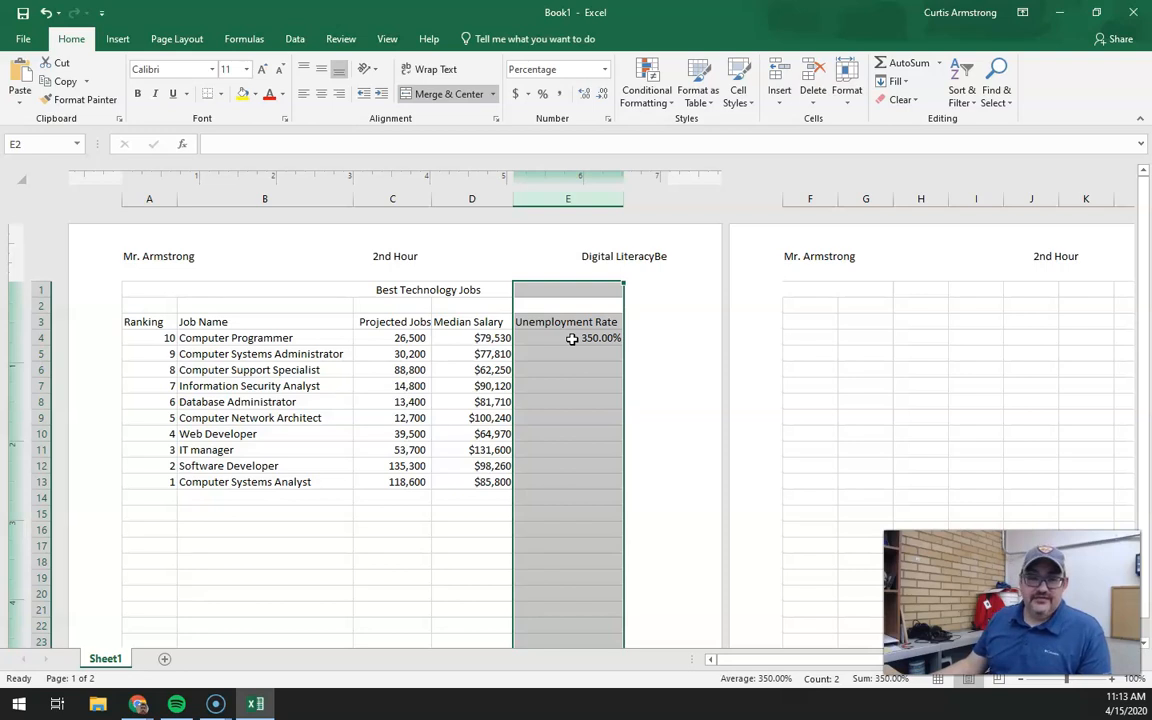
- Re-enter the Computer Programmer's unemployment rate in cell E4 as 3.5 percent
click(571, 339)
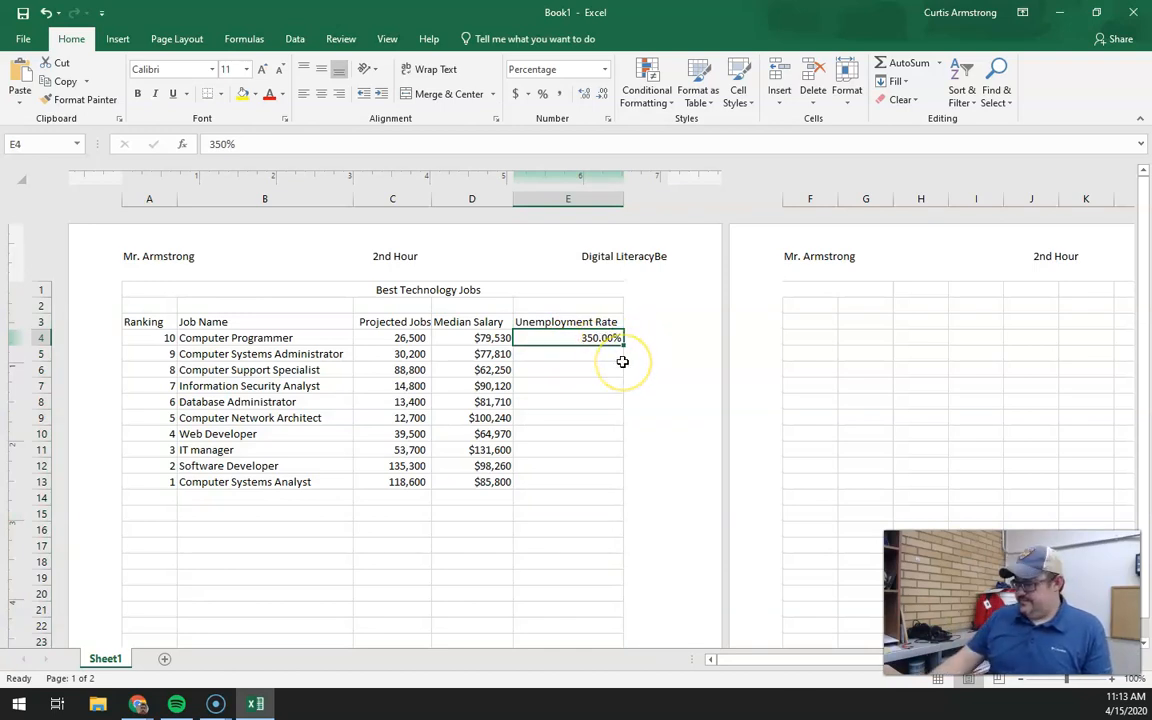
text(3.)
key(Return)
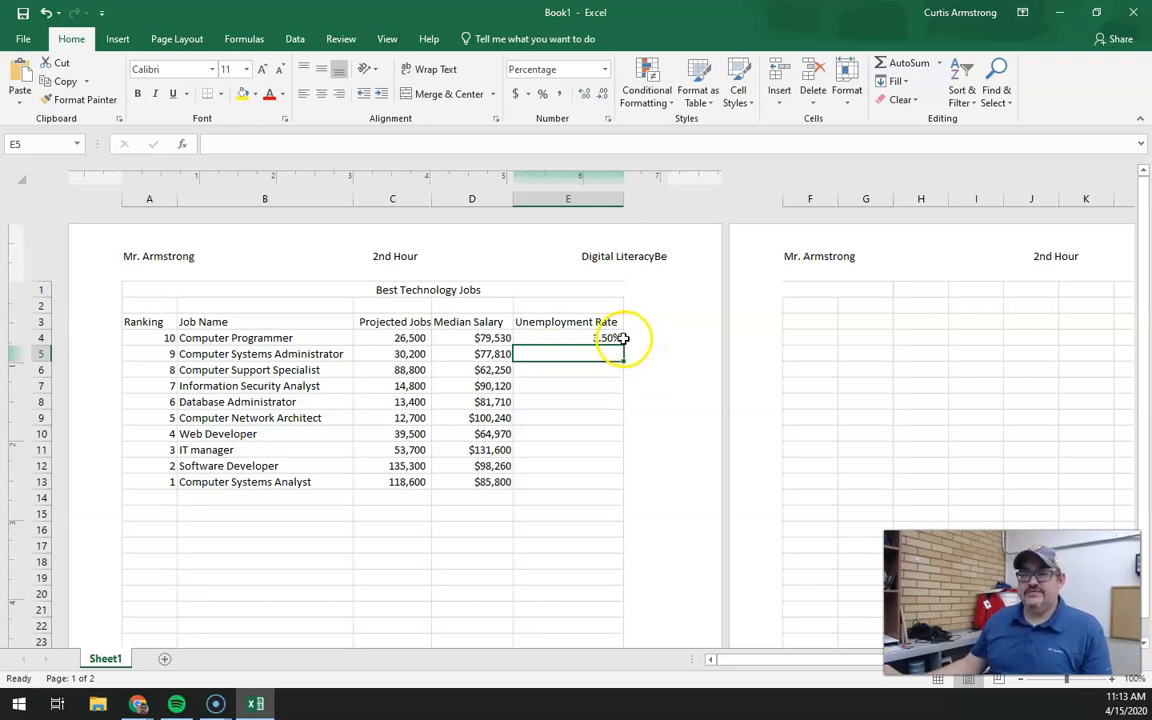
- Reduce column E's percentages to one decimal place and enter 3.1% as the Computer Systems Administrator's unemployment rate in E5
click(571, 198)
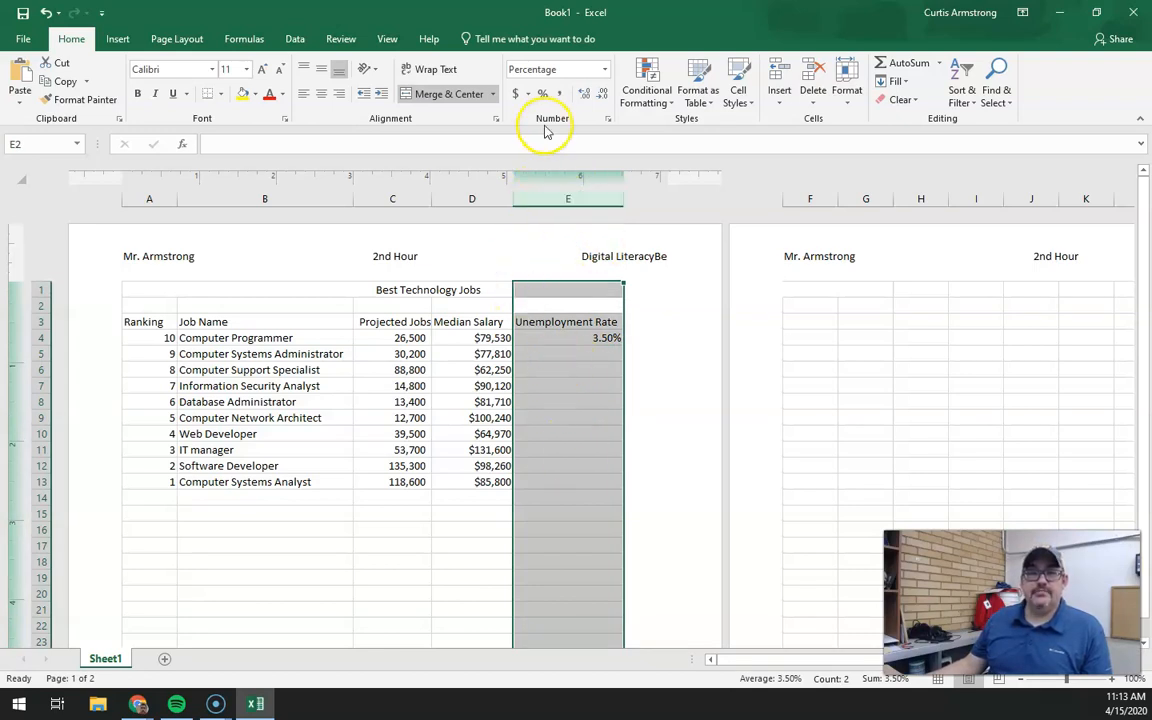
click(602, 96)
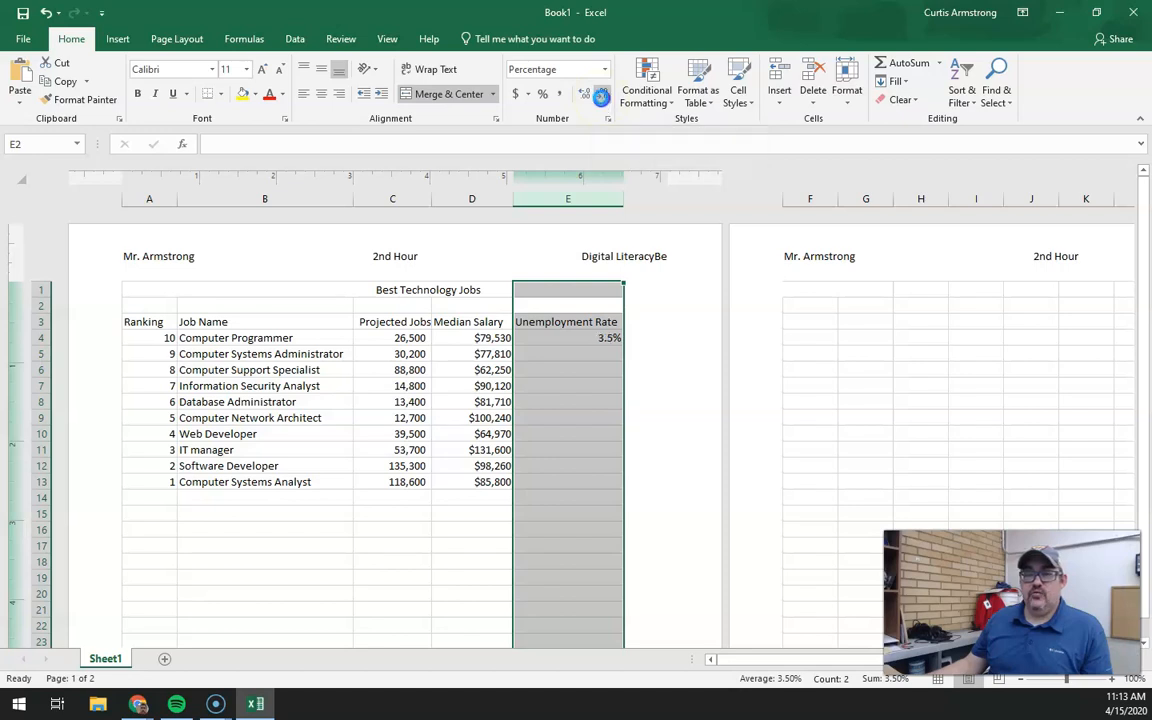
click(588, 353)
text(3.1)
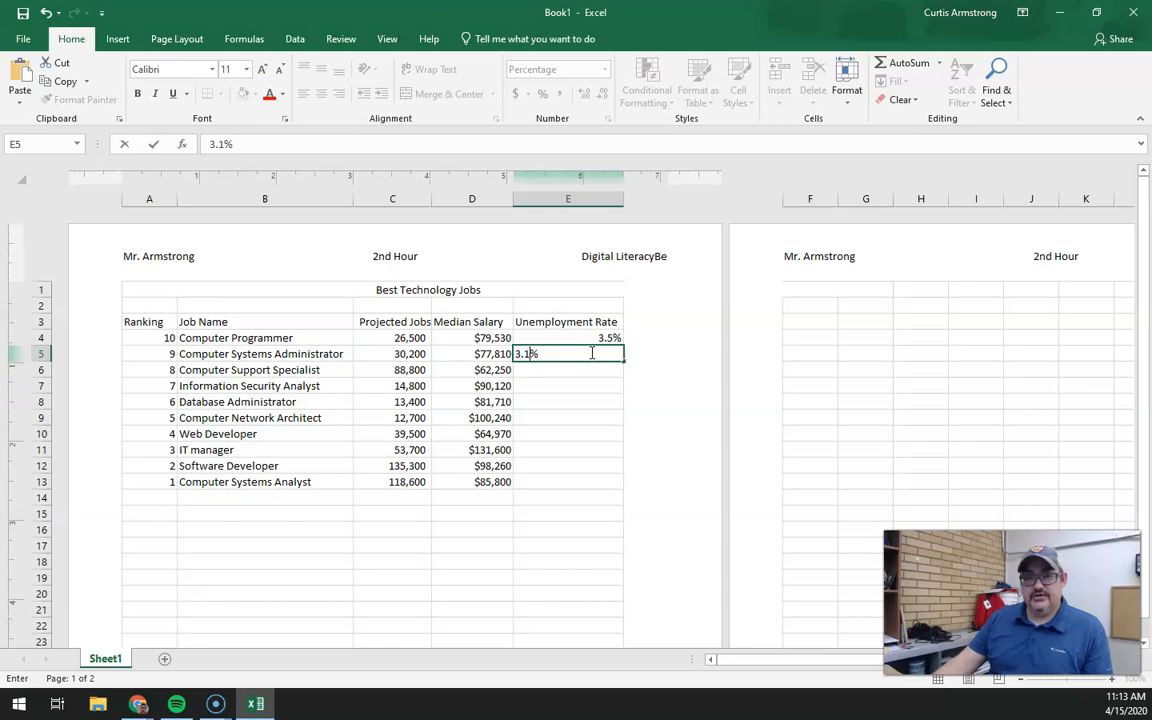
key(Return)
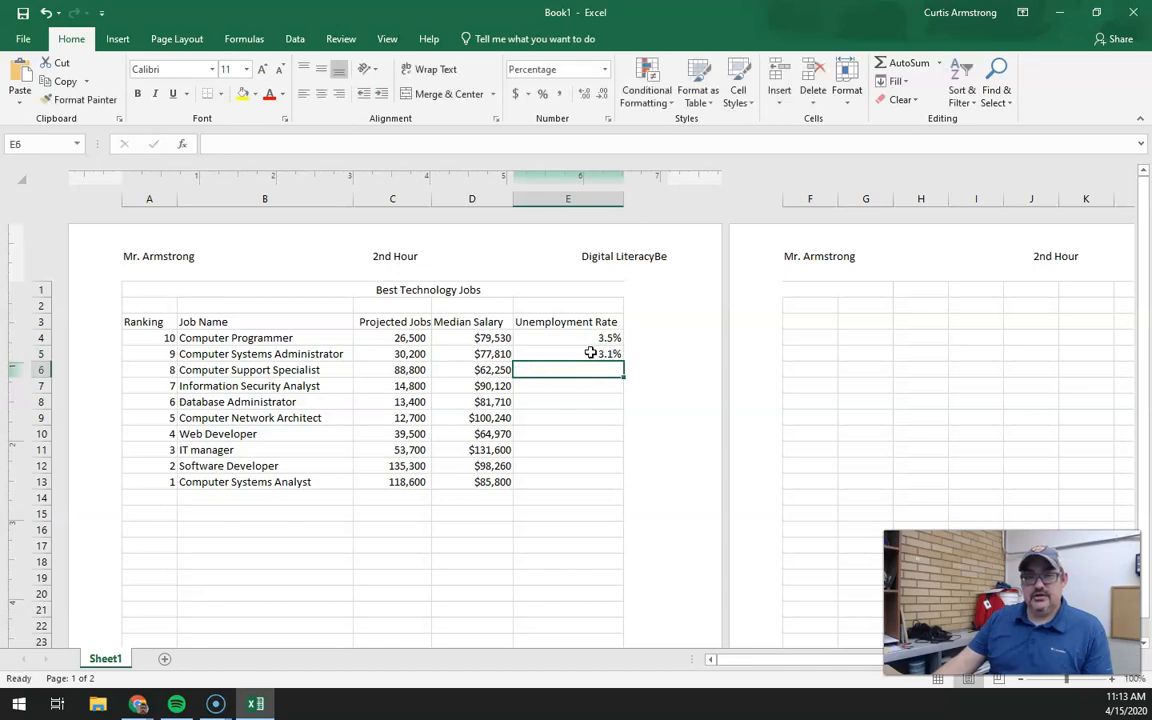
- Enter the unemployment rates 3.7%, 3.9%, 1.0% and 6.0% in cells E6 through E9
text(3.7)
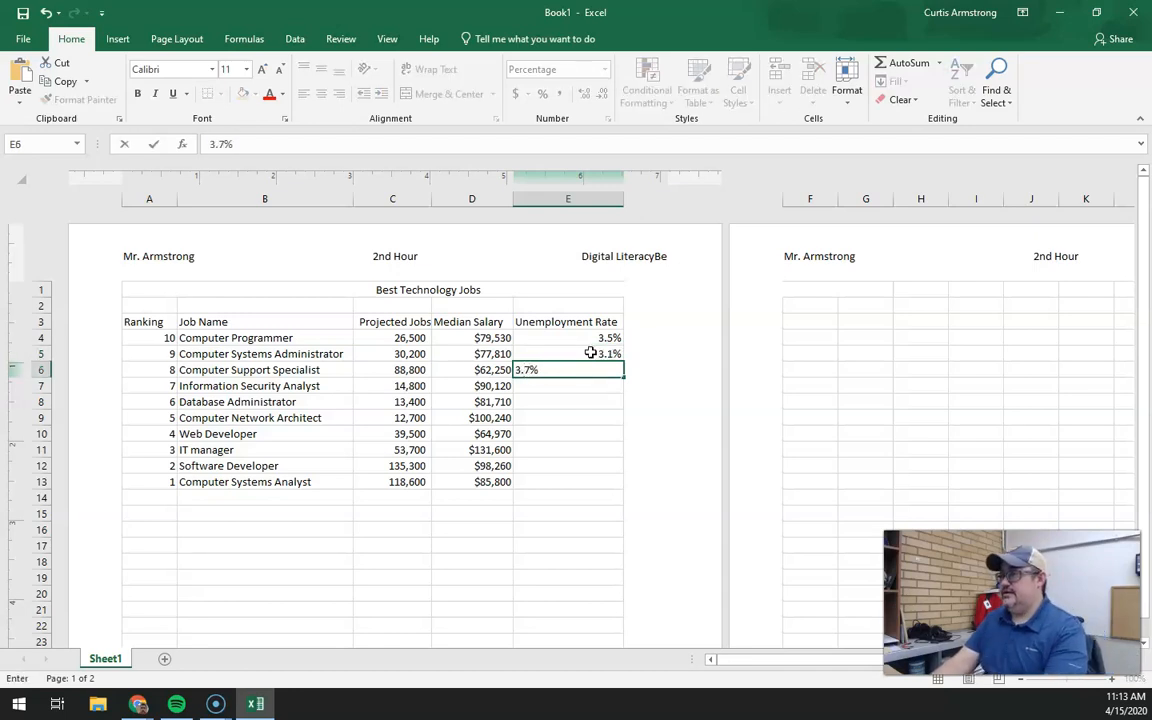
key(Return)
text(3.9)
key(Return)
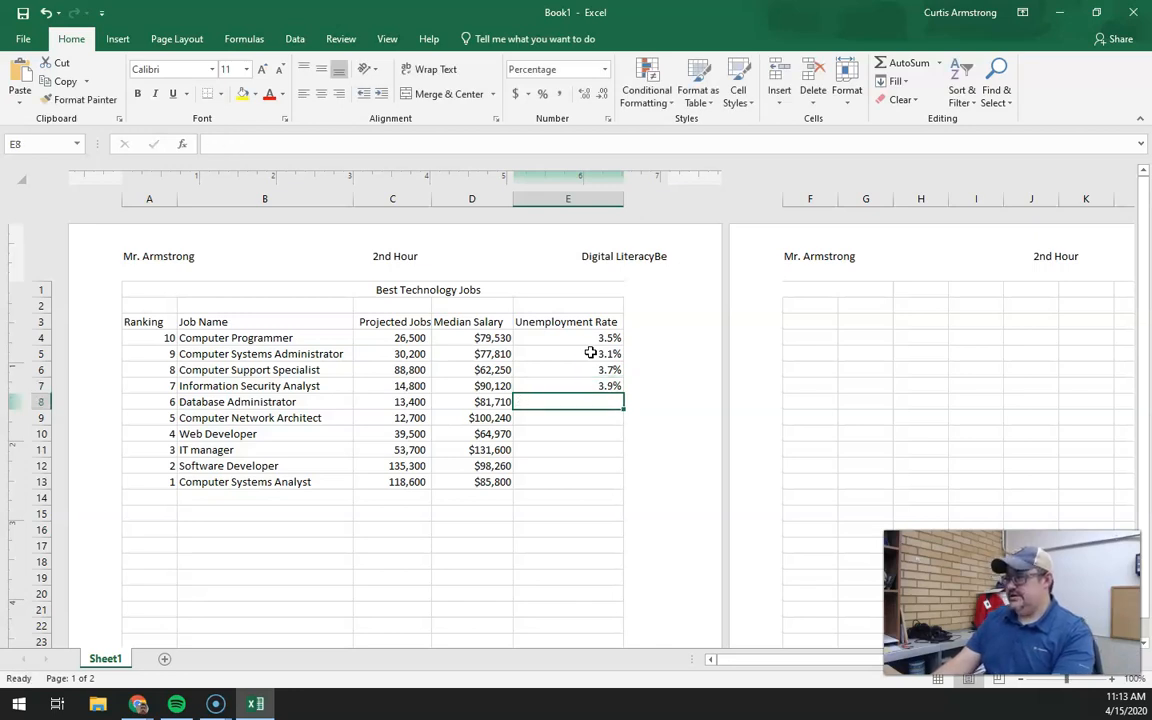
text(1.0)
key(Return)
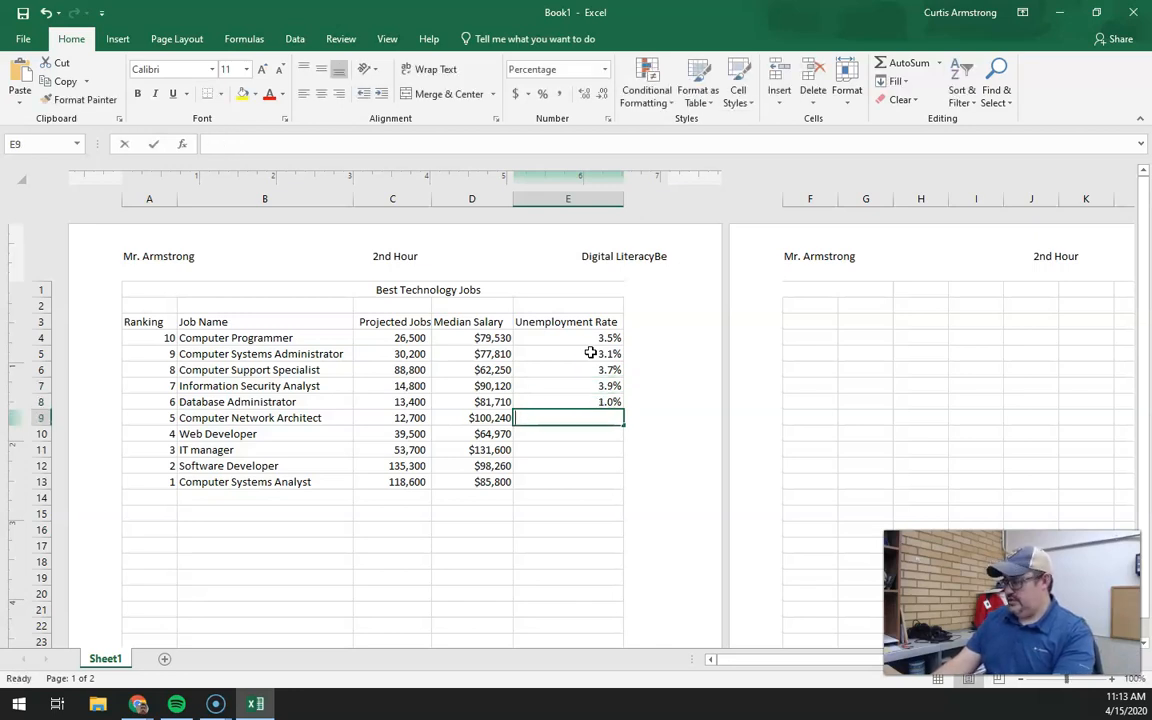
text(6.0)
key(Return)
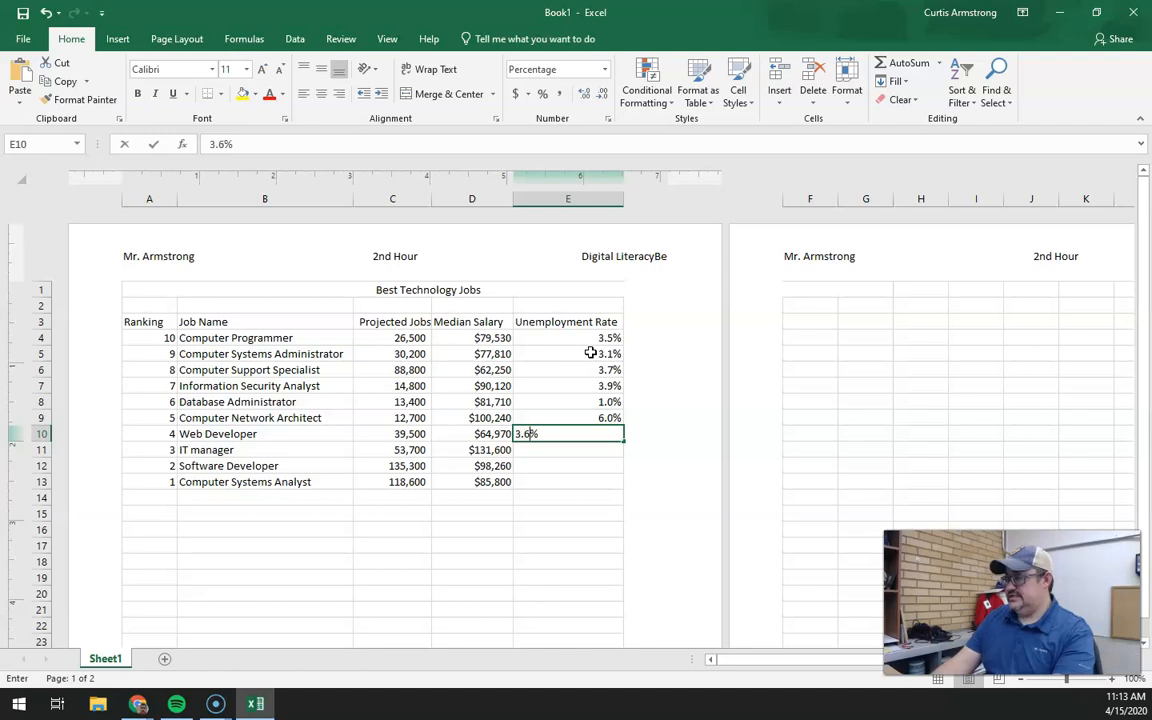
- Enter the unemployment rates 3.6%, 1.9%, 2.0% and 2.4% in cells E10 through E13
text(3.6)
key(Return)
text(1.9)
key(Return)
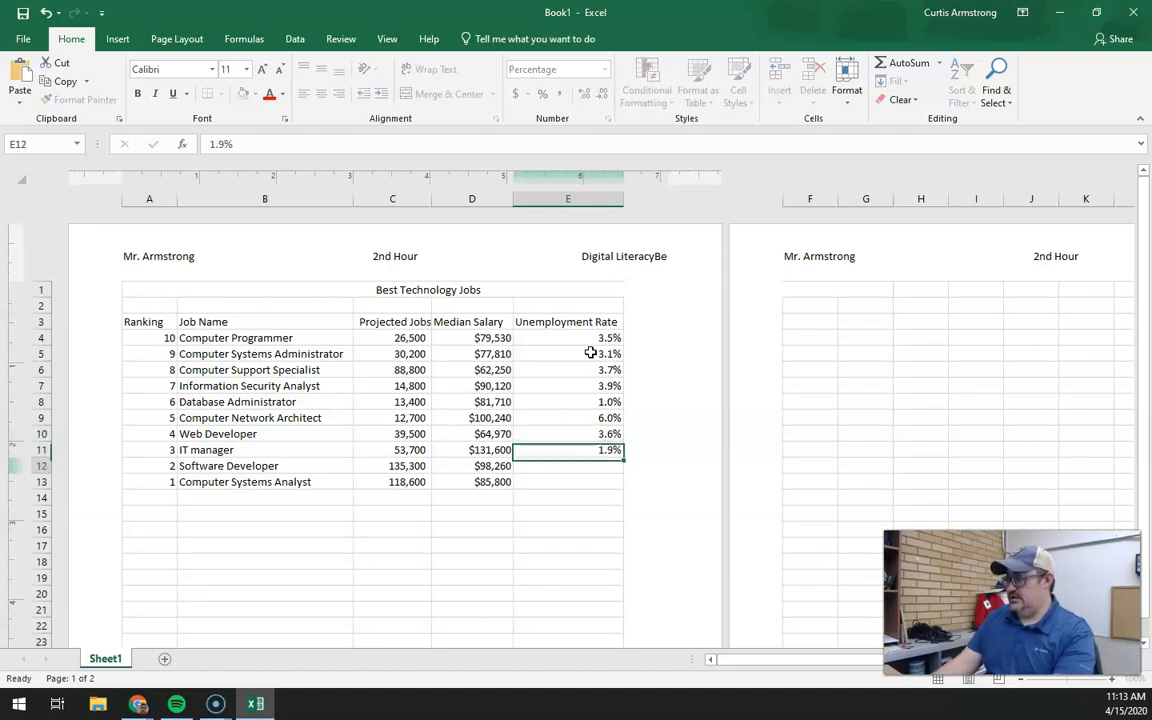
text(2.0)
key(Return)
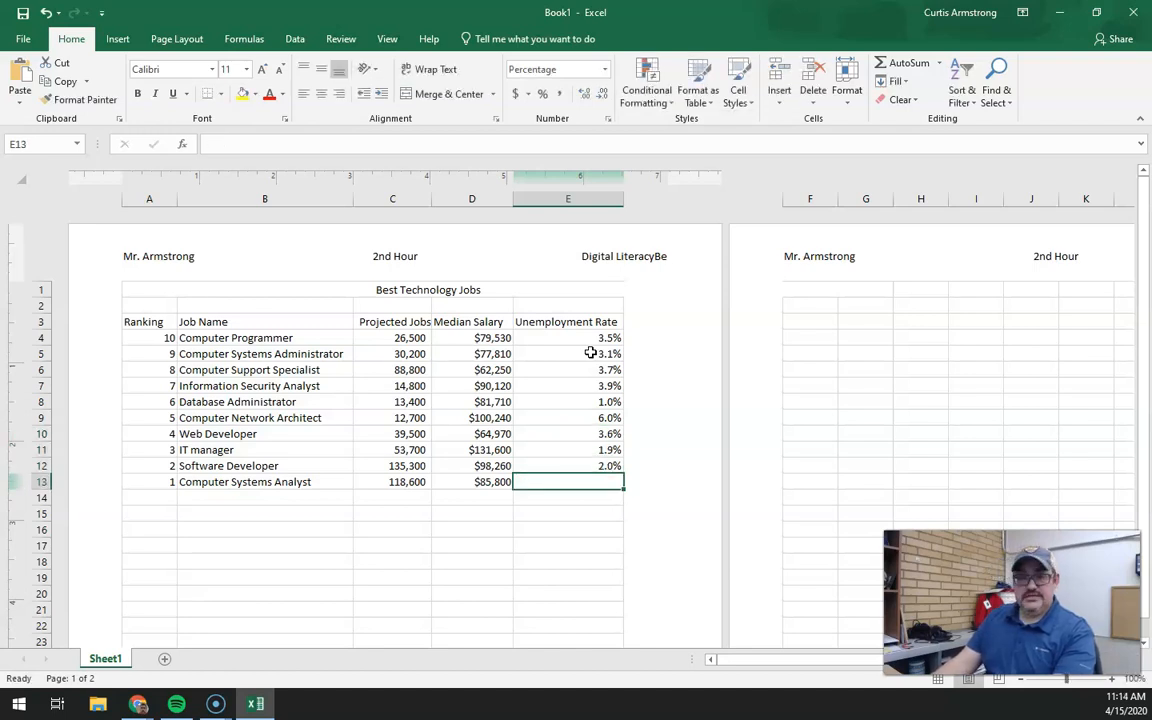
text(2.4)
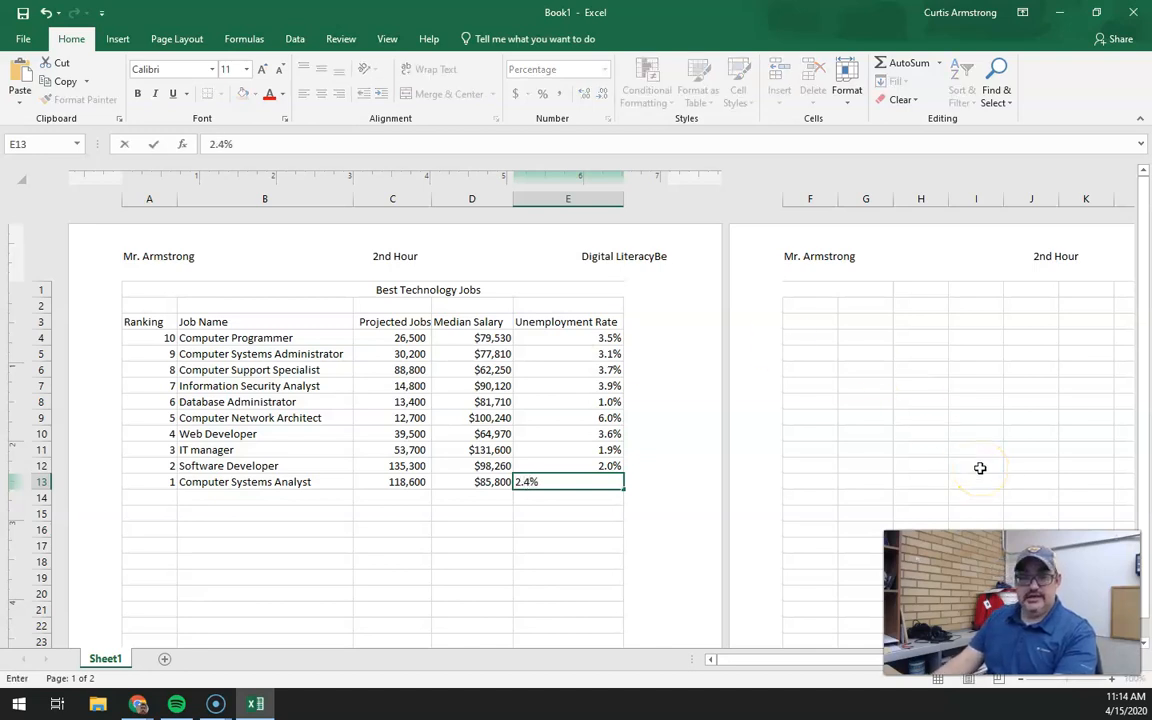
key(Return)
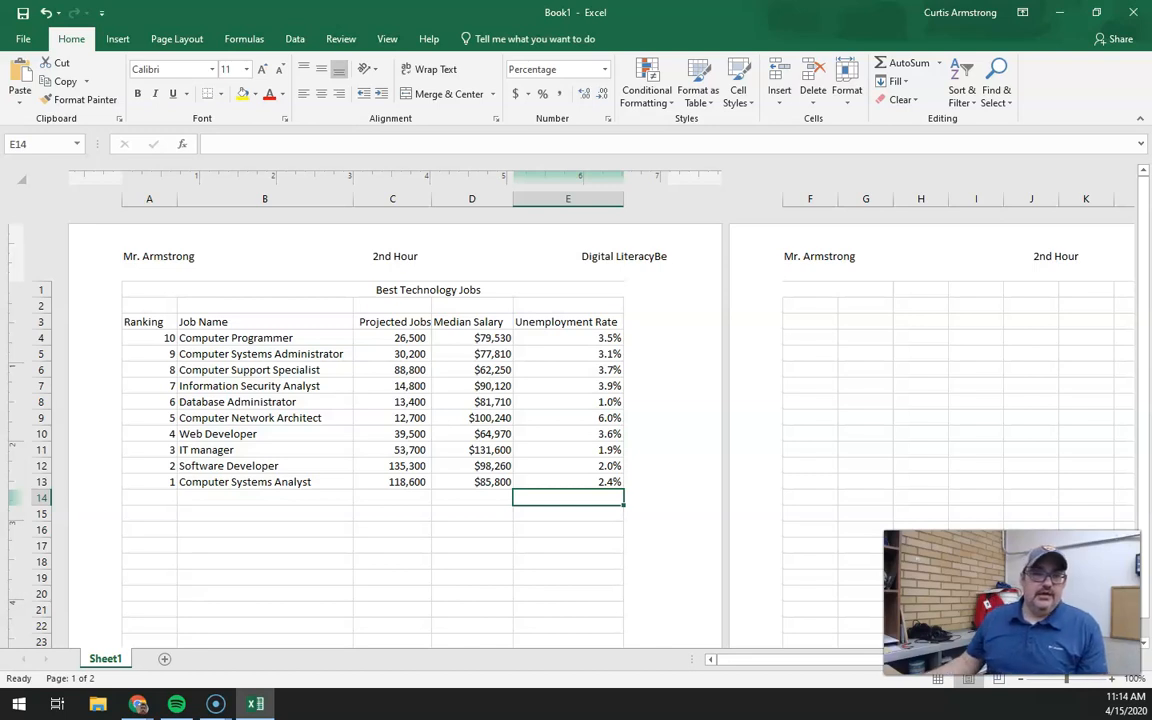
- Save the workbook in the Documents folder with a file name made of Excel4 and the author's hyphenated title and surname
click(20, 15)
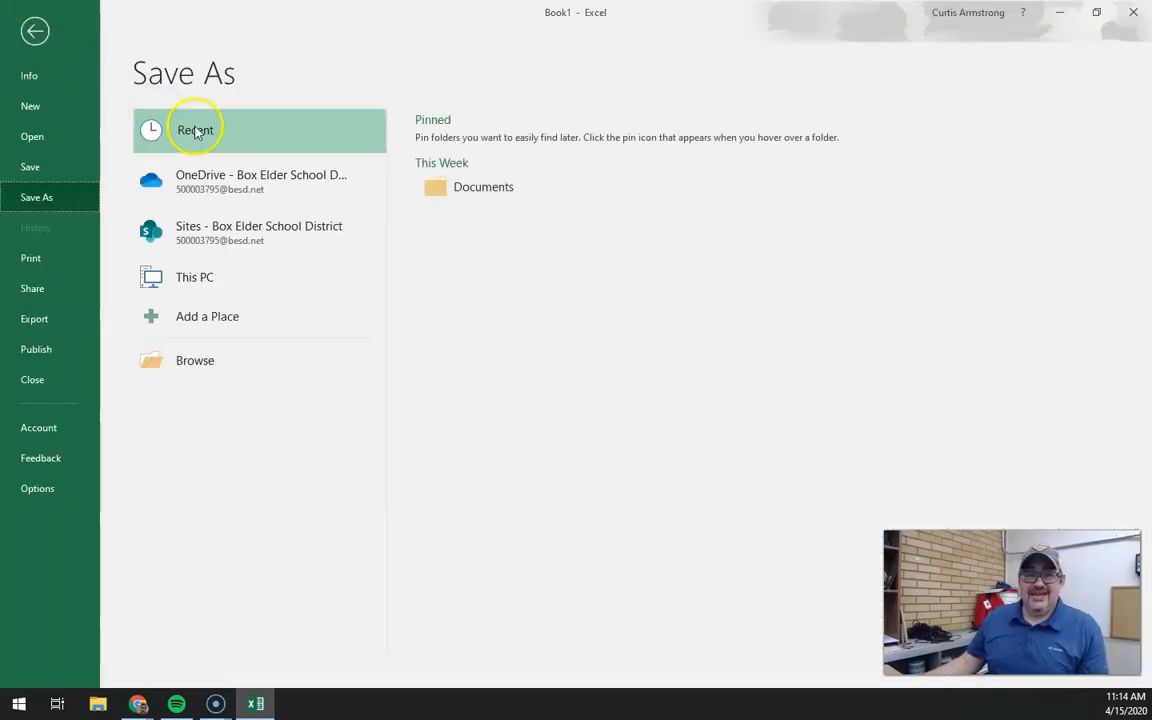
click(463, 190)
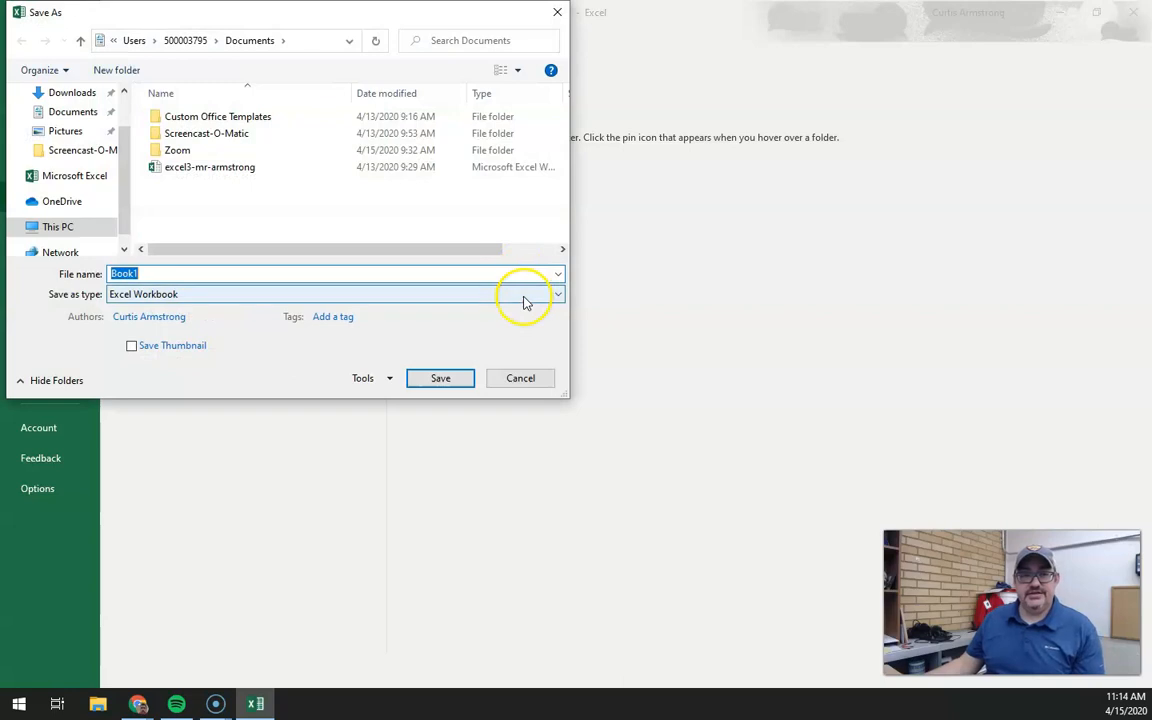
text(Exce)
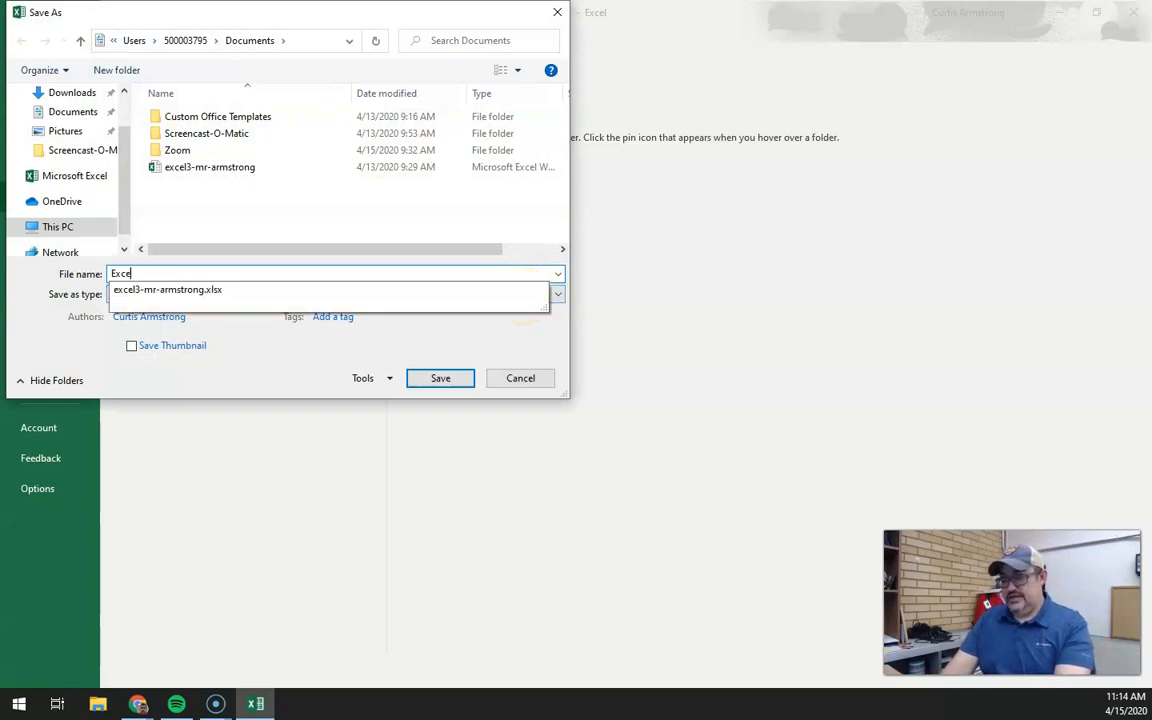
text(l4-mr-armstrong)
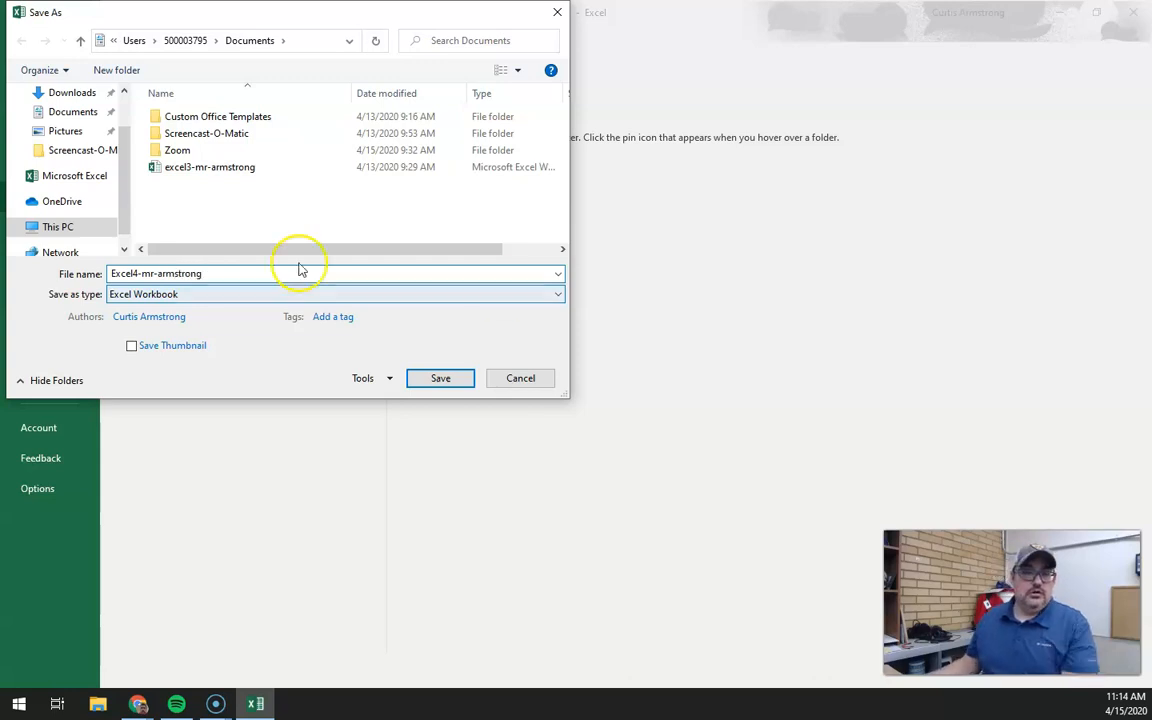
click(437, 378)
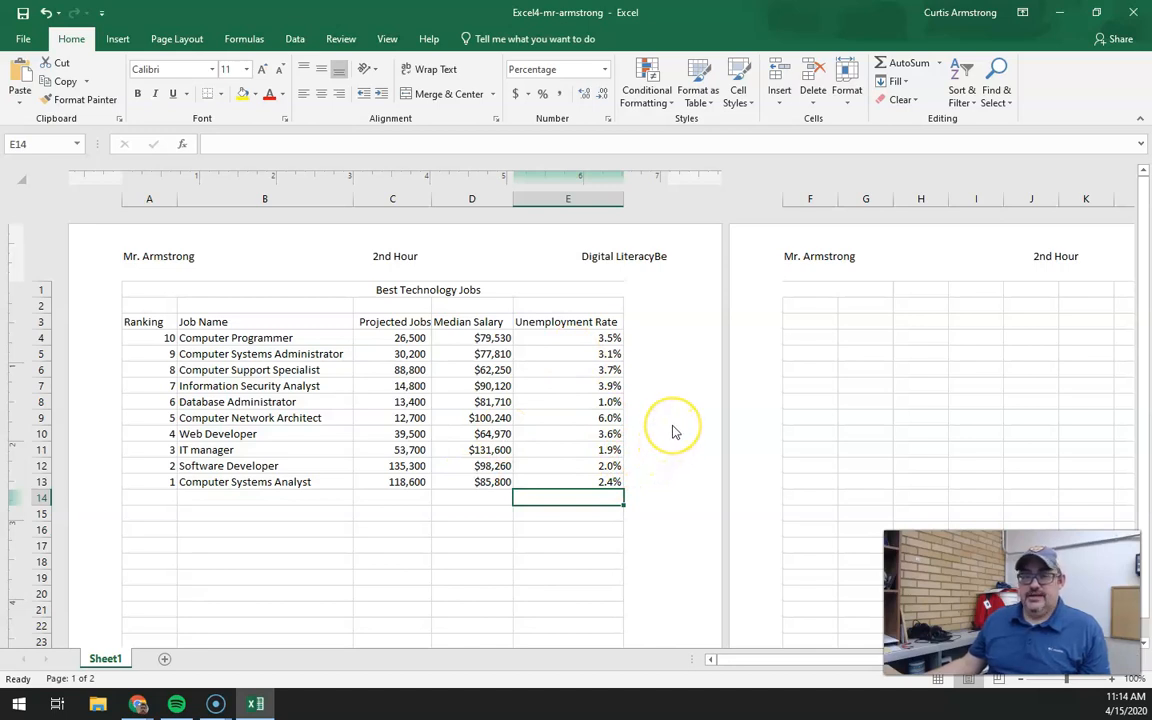
- Read the Chart Directions in the Chrome assignment, especially the chart type and source columns, and return to the Excel workbook
scroll(673, 432, down, 2)
scroll(673, 432, up, 2)
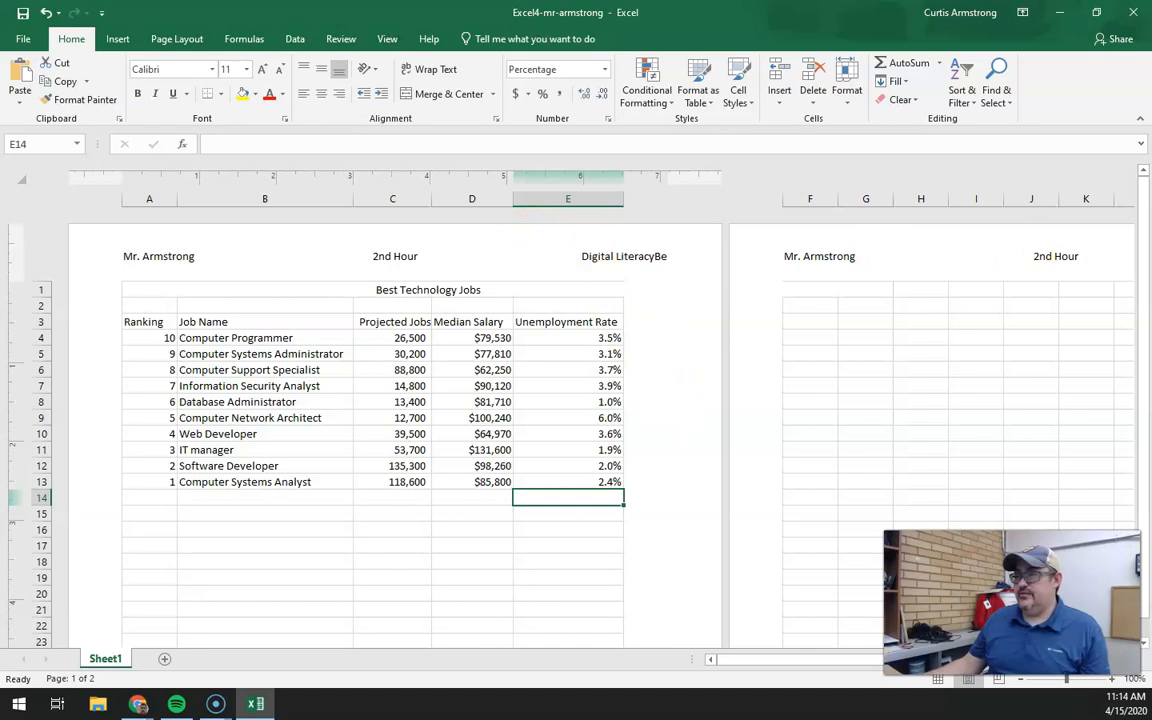
drag(1150, 192, 288, 61)
scroll(579, 327, down, 5)
scroll(578, 328, down, 2)
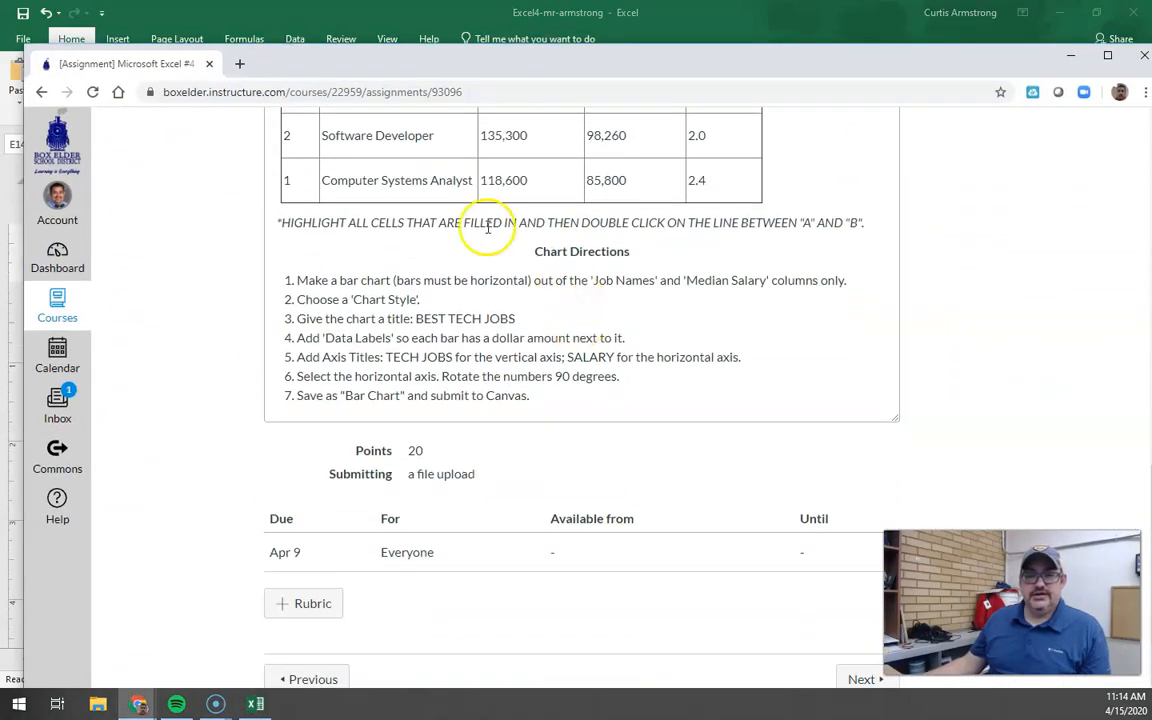
drag(535, 250, 566, 393)
click(567, 399)
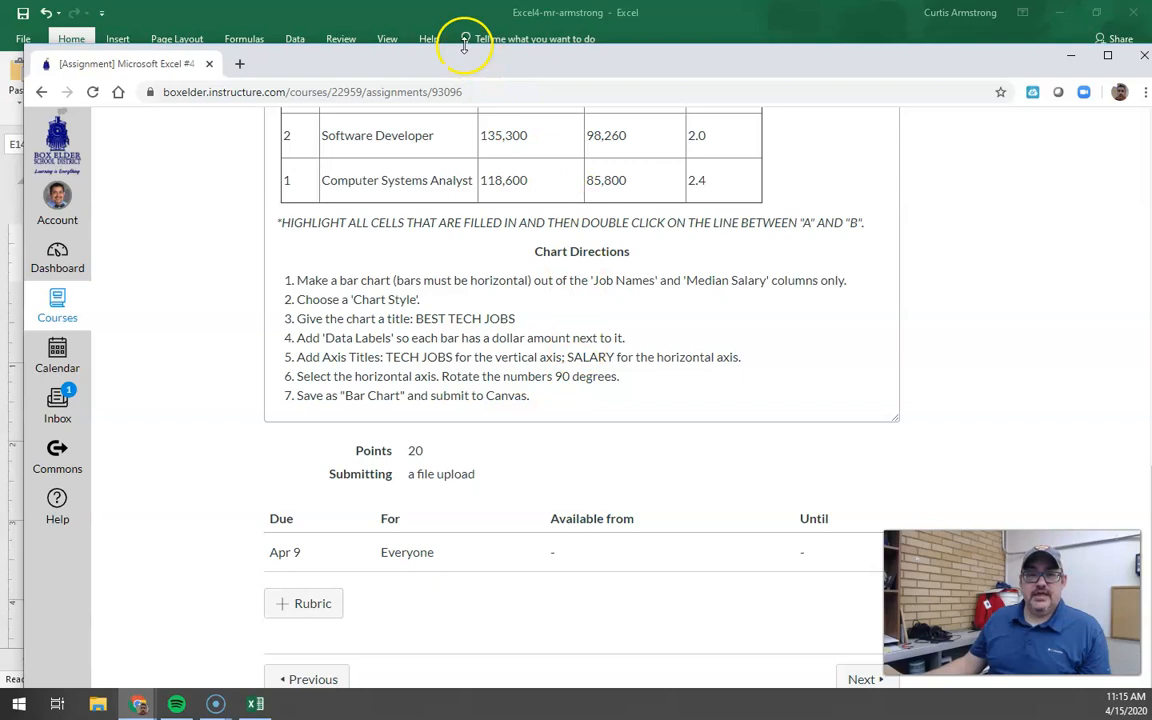
drag(445, 61, 459, 58)
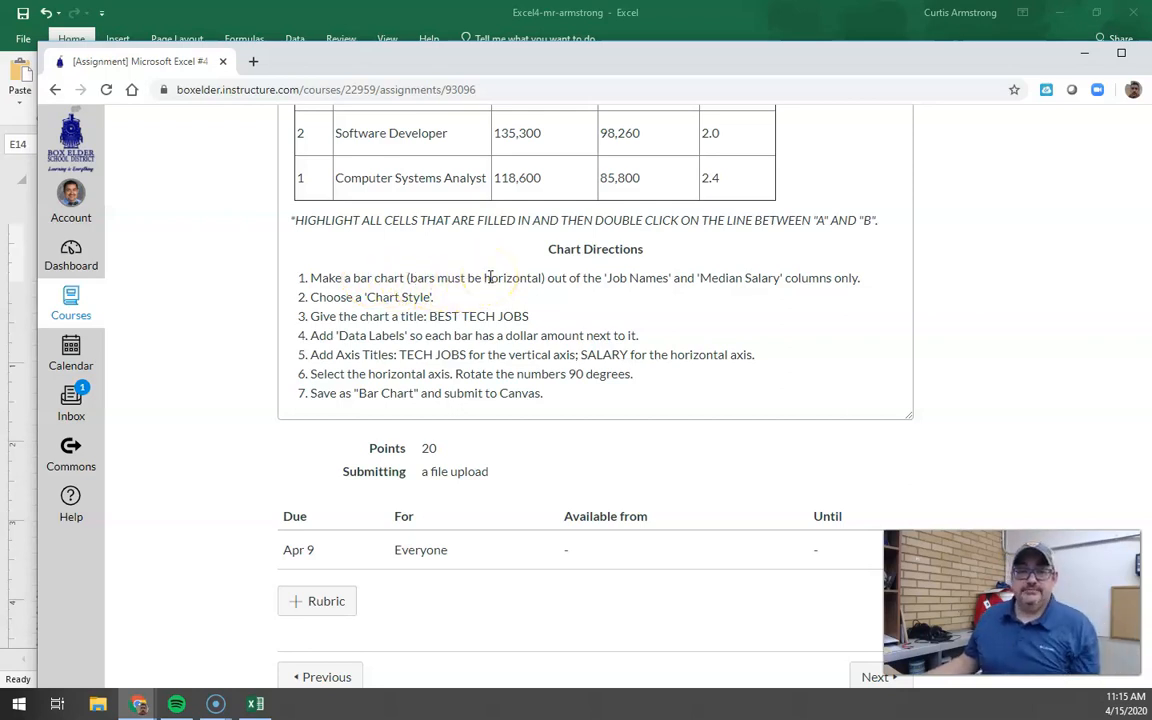
click(606, 278)
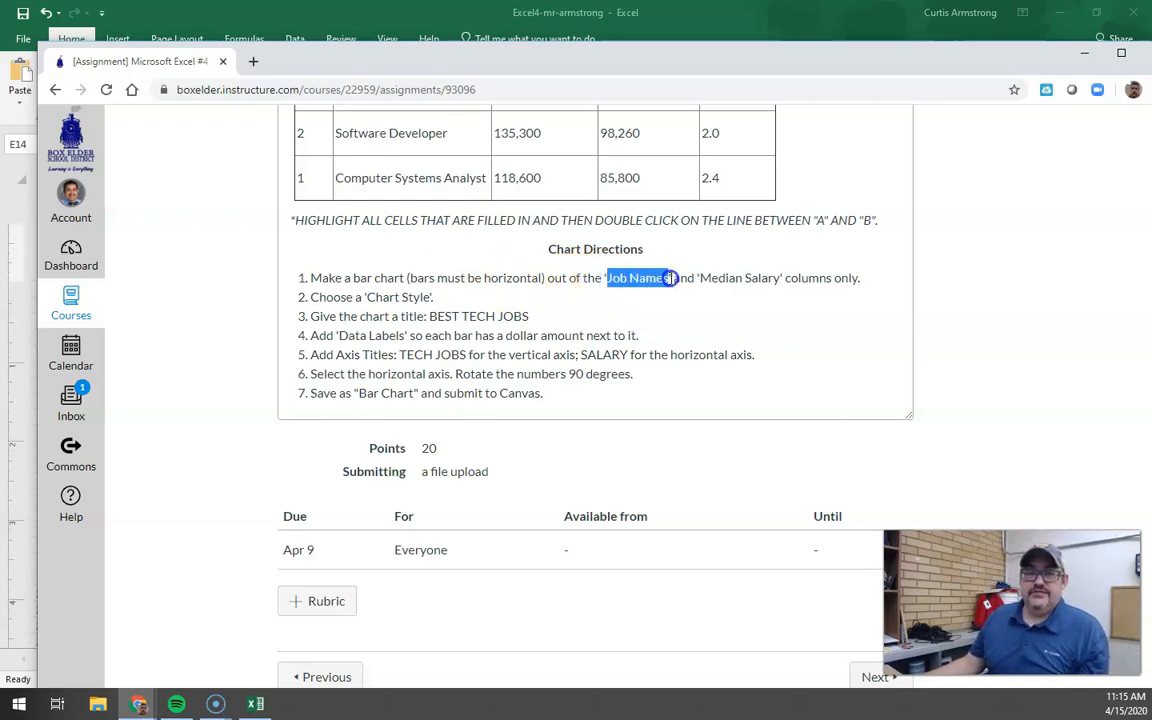
drag(698, 278, 777, 279)
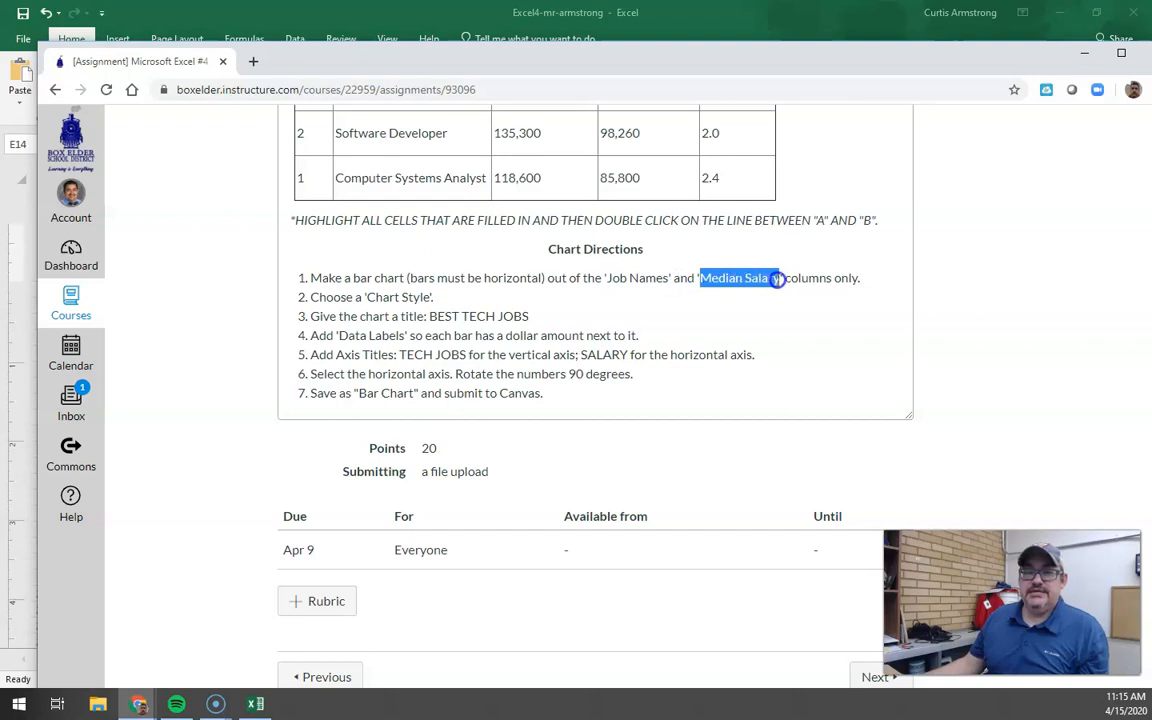
click(1084, 53)
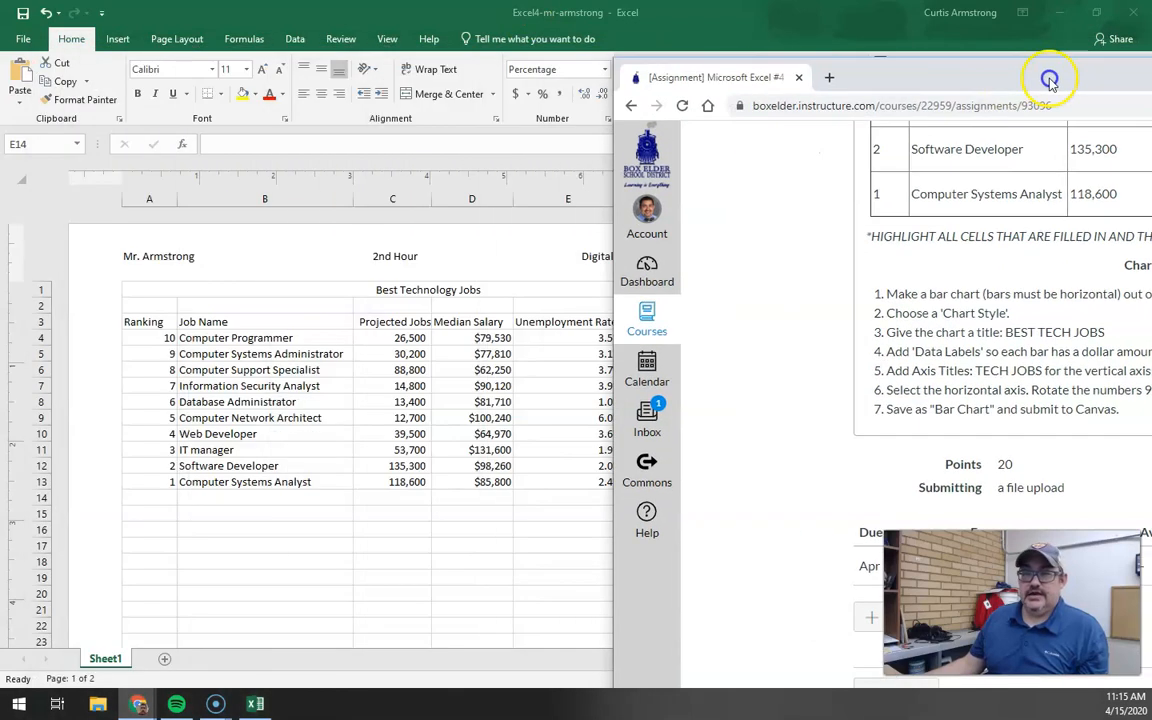
click(689, 28)
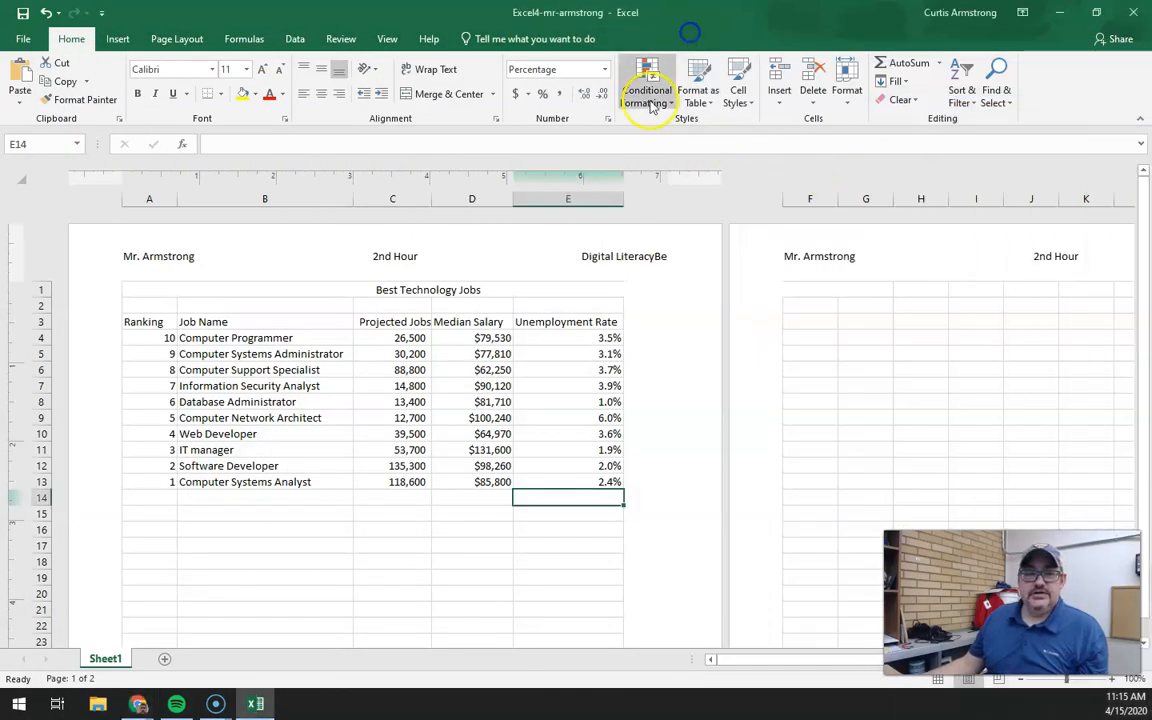
drag(245, 327, 257, 481)
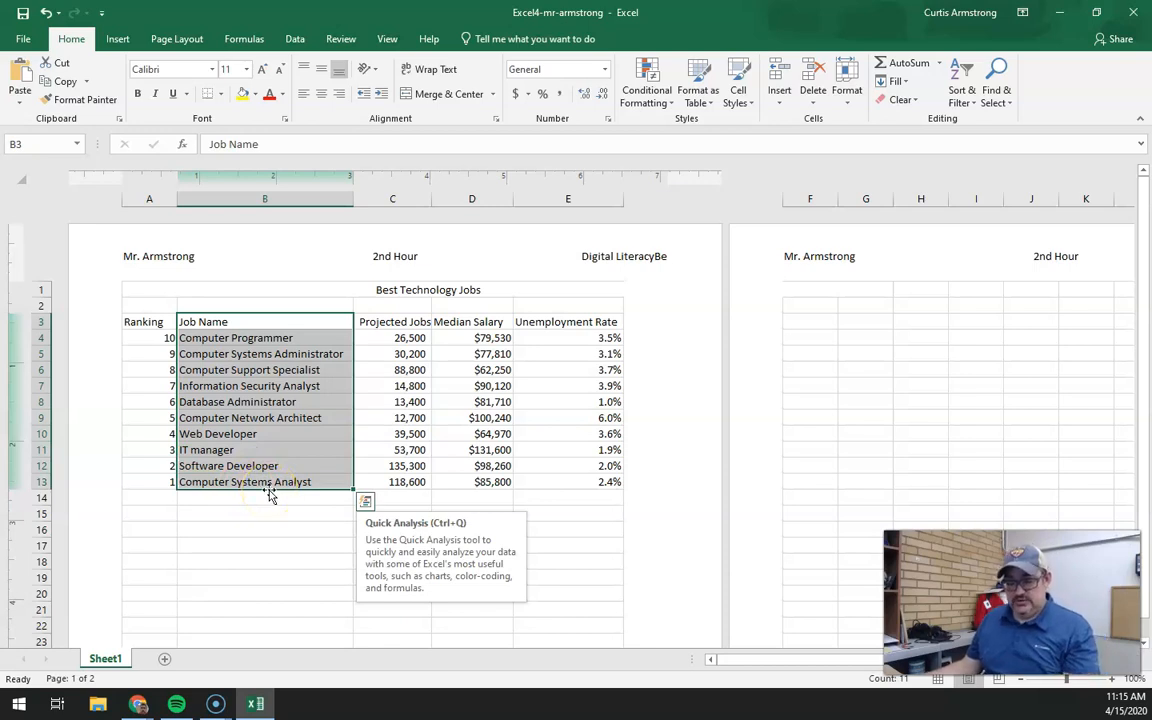
shift+click(473, 323)
click(452, 407)
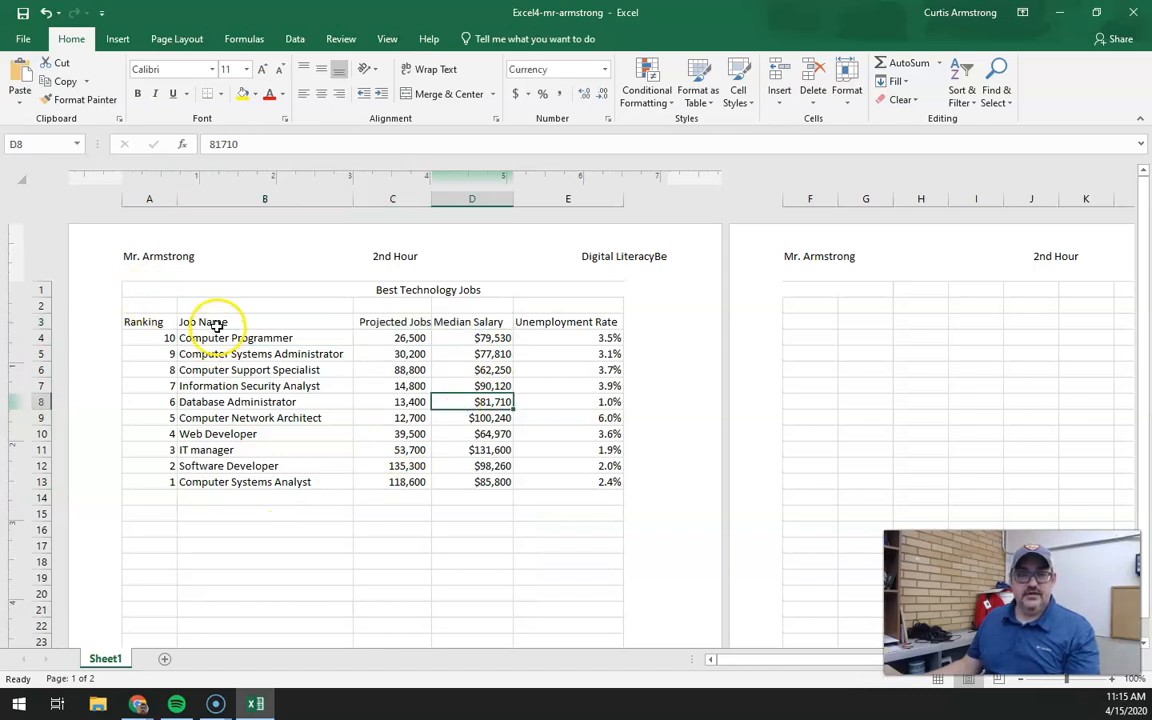
drag(214, 323, 475, 485)
click(243, 334)
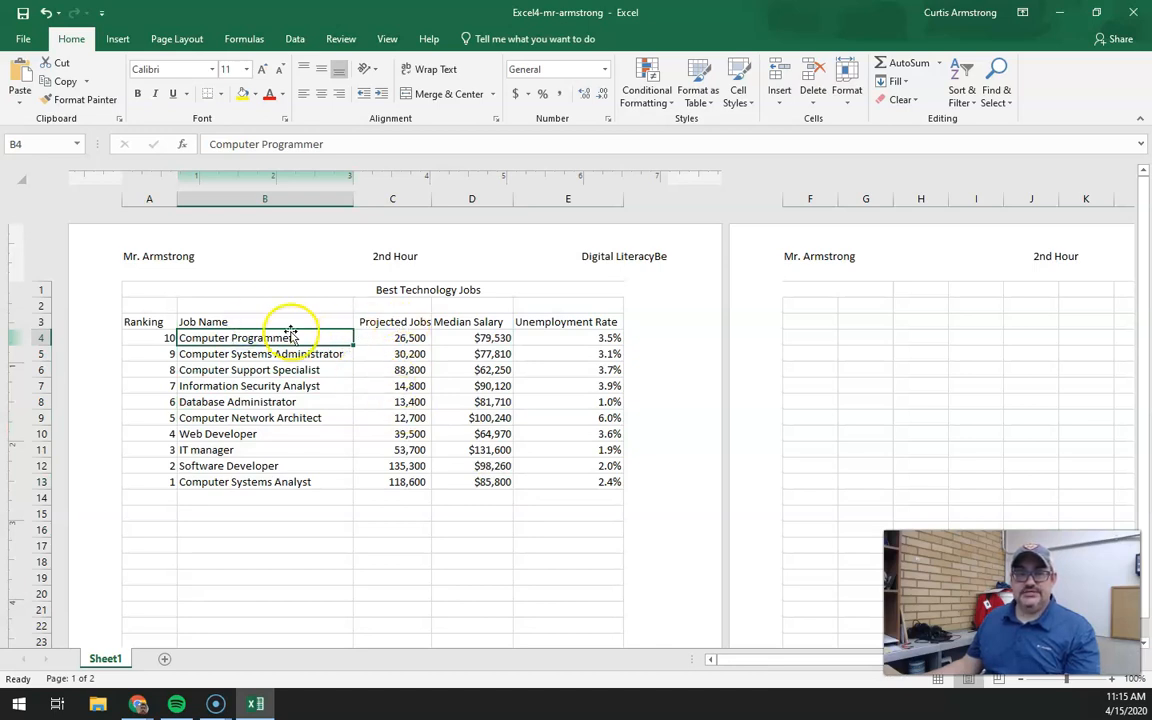
- Insert a 2-D Clustered Bar chart from only the Job Name and Median Salary columns, B3:B13 and D3:D13
drag(252, 321, 274, 479)
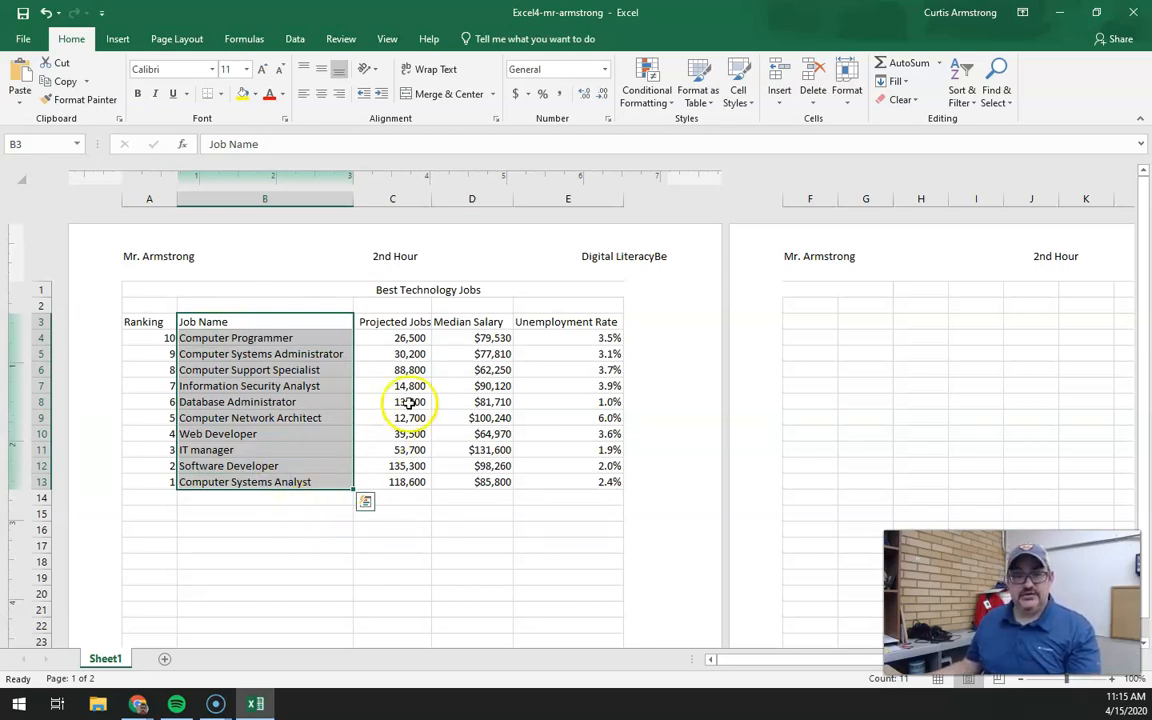
drag(456, 321, 471, 479)
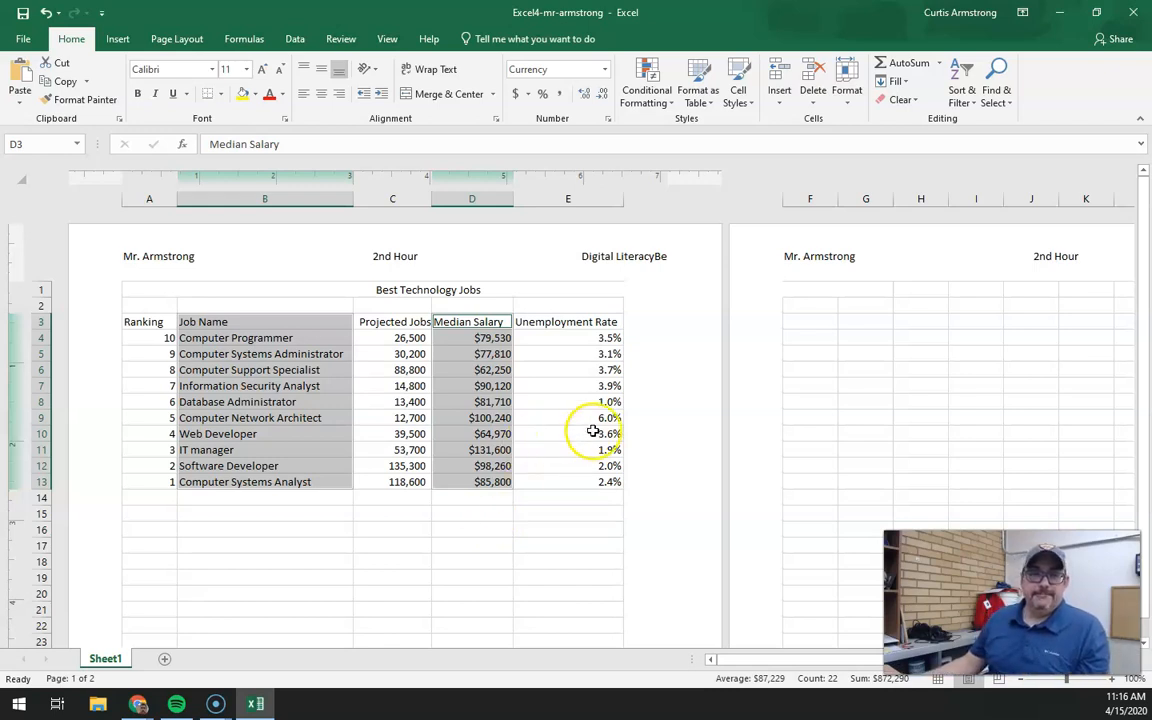
click(118, 40)
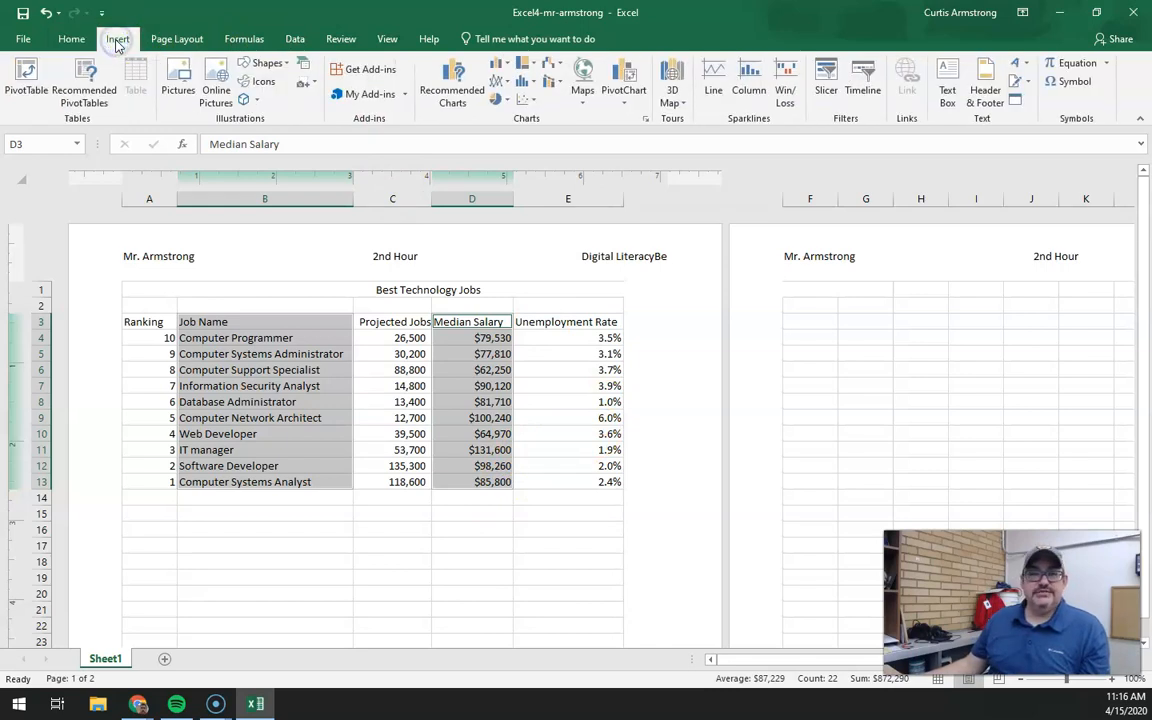
click(507, 64)
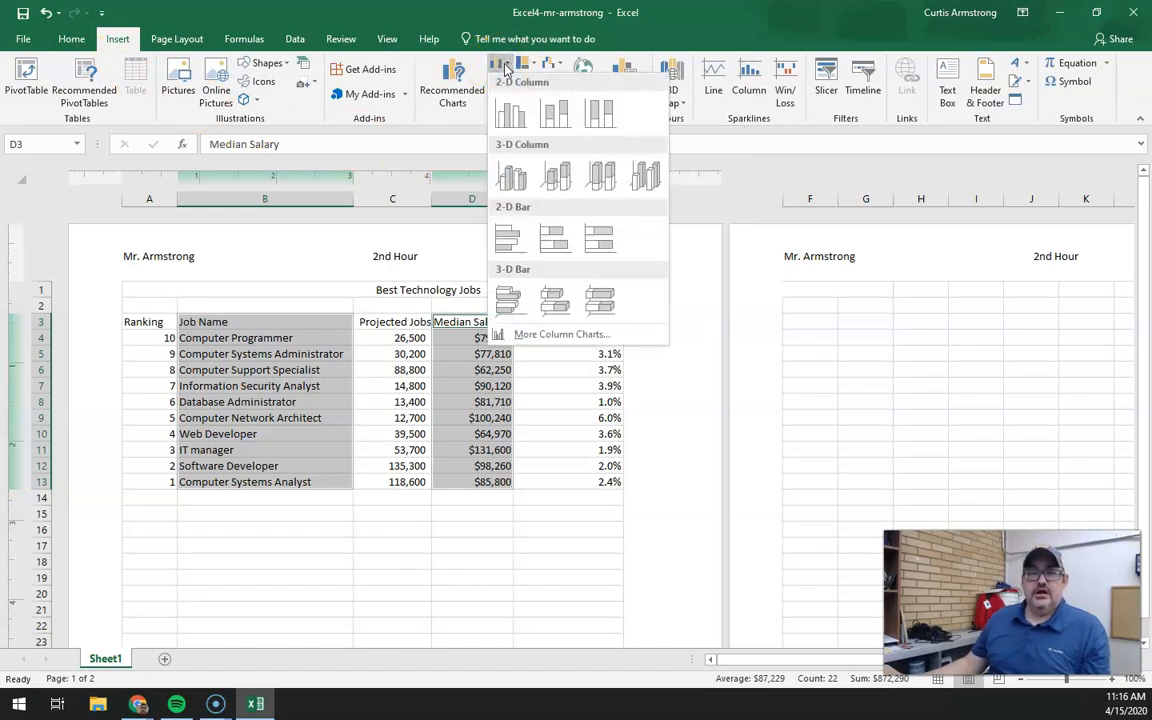
click(512, 115)
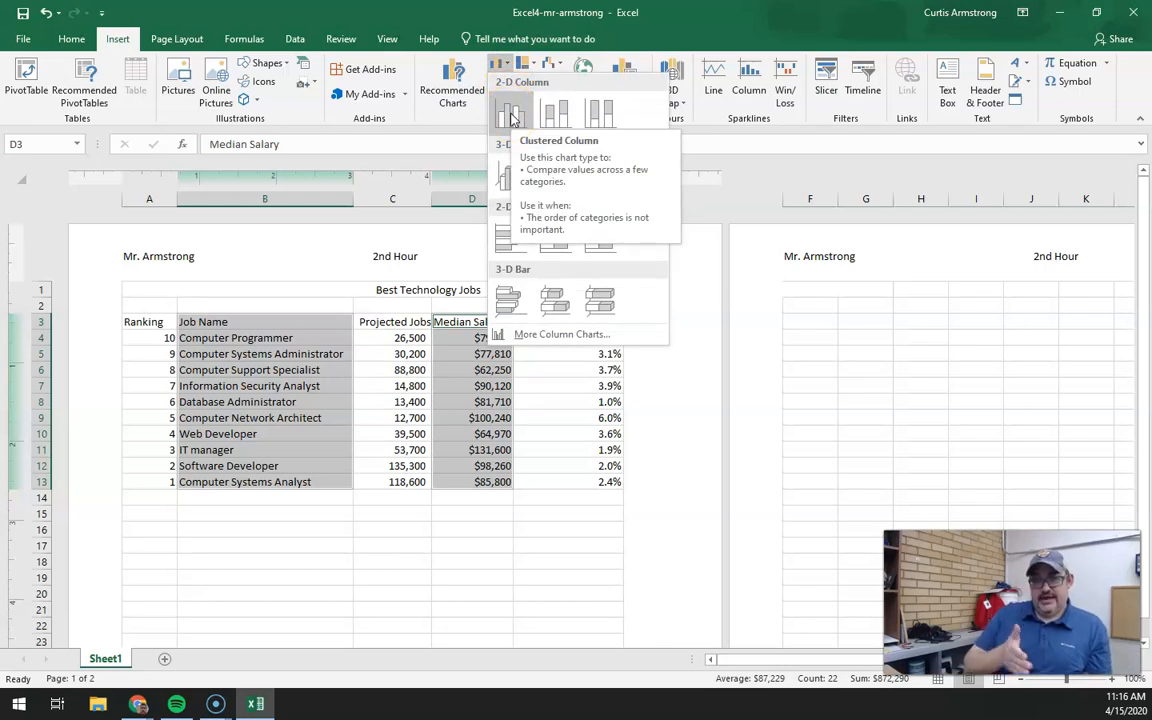
click(508, 243)
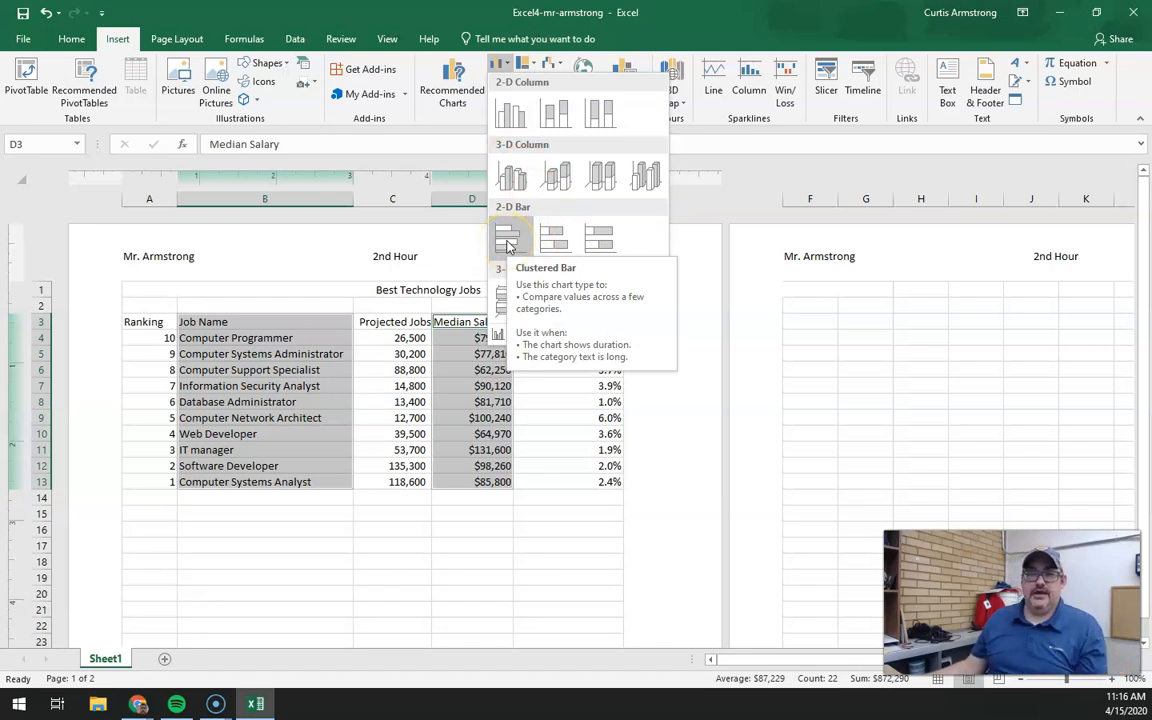
click(510, 243)
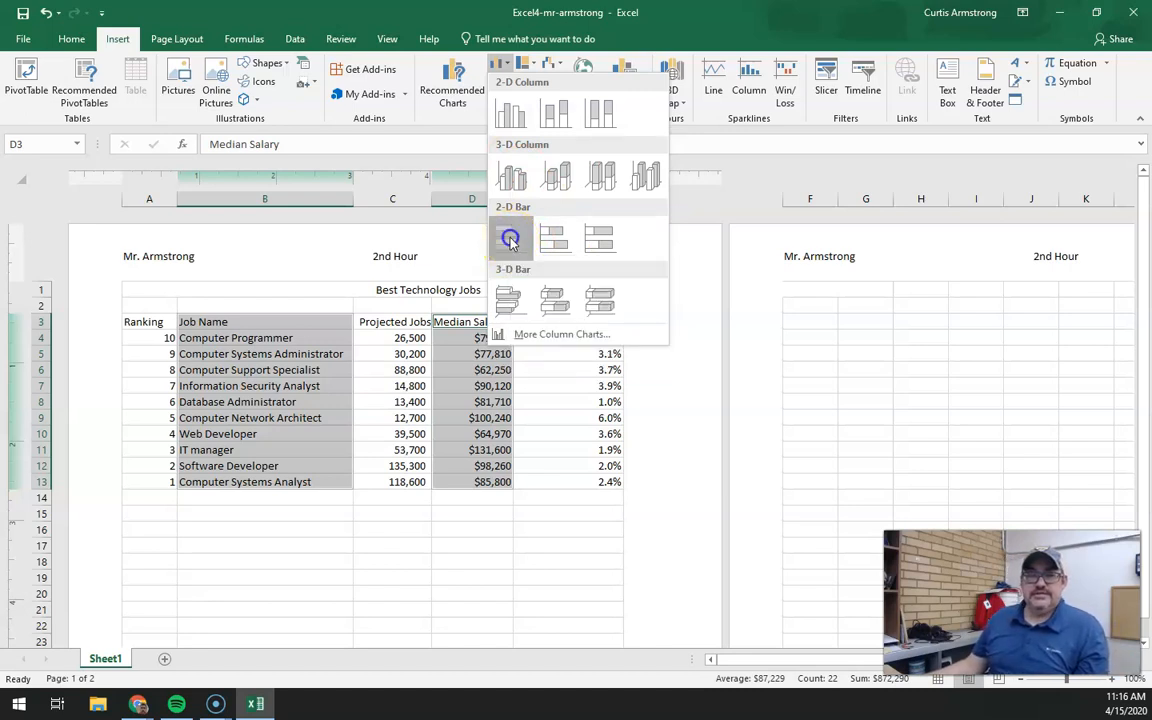
- Place the 2-D Clustered Bar chart directly below the table and resize it to span columns A through E
click(510, 243)
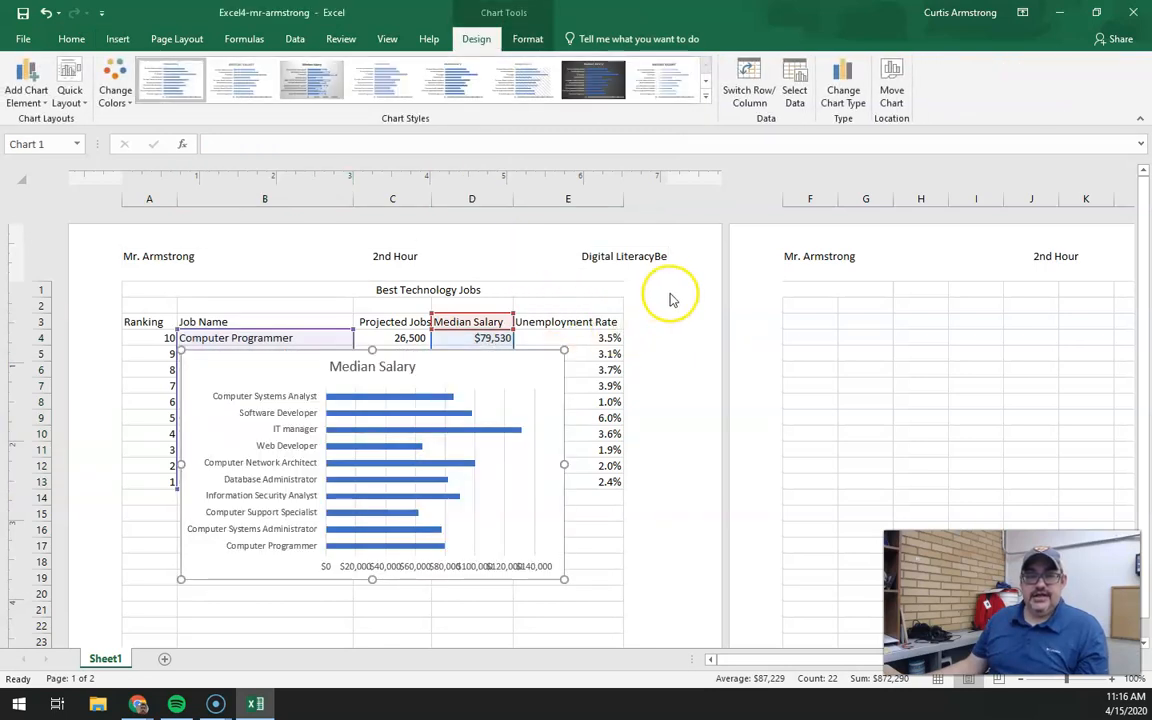
scroll(711, 311, down, 1)
drag(442, 257, 441, 401)
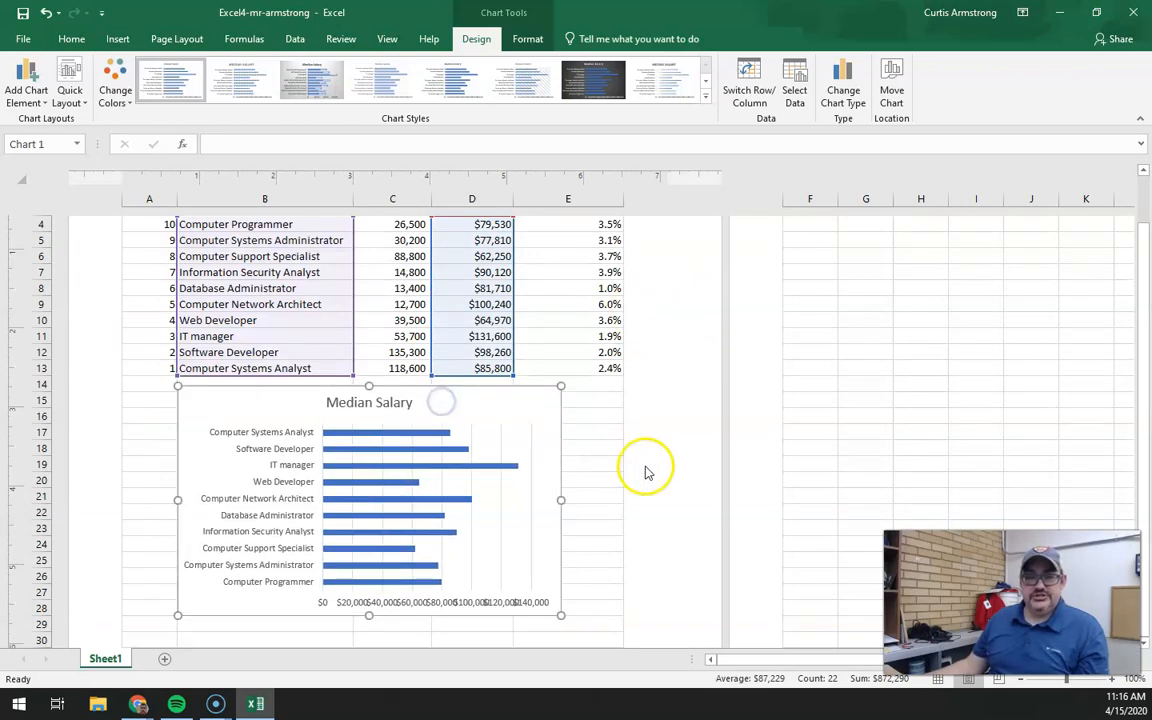
drag(561, 614, 622, 617)
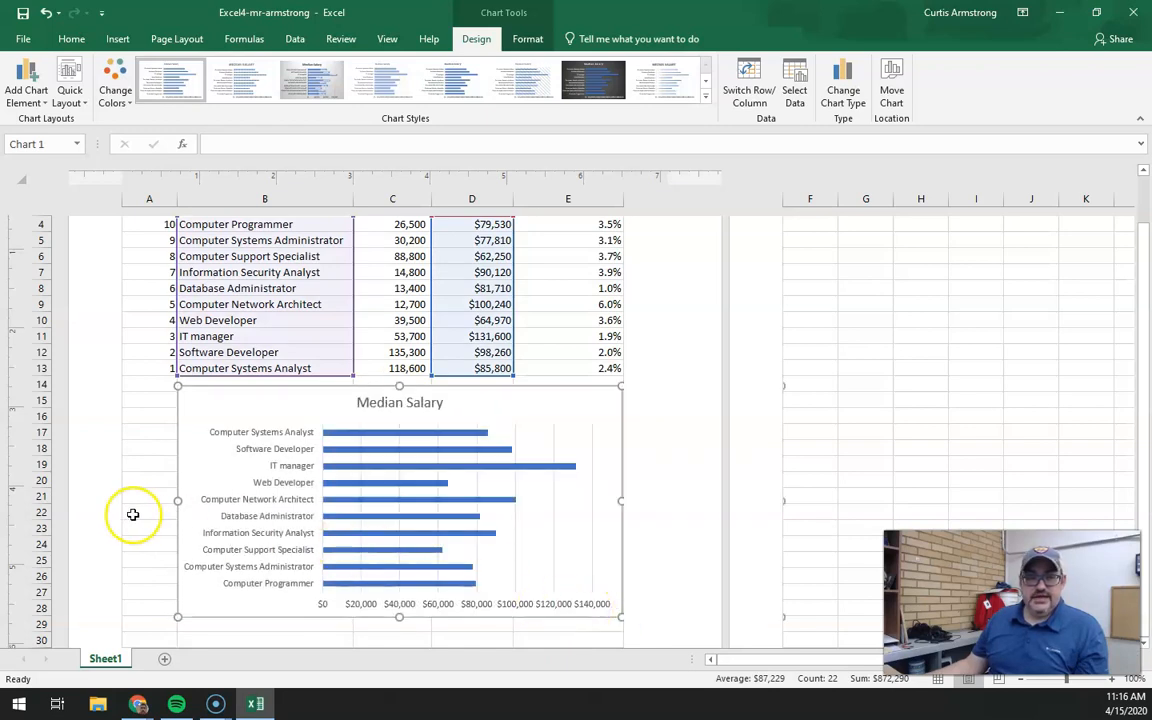
drag(179, 500, 123, 500)
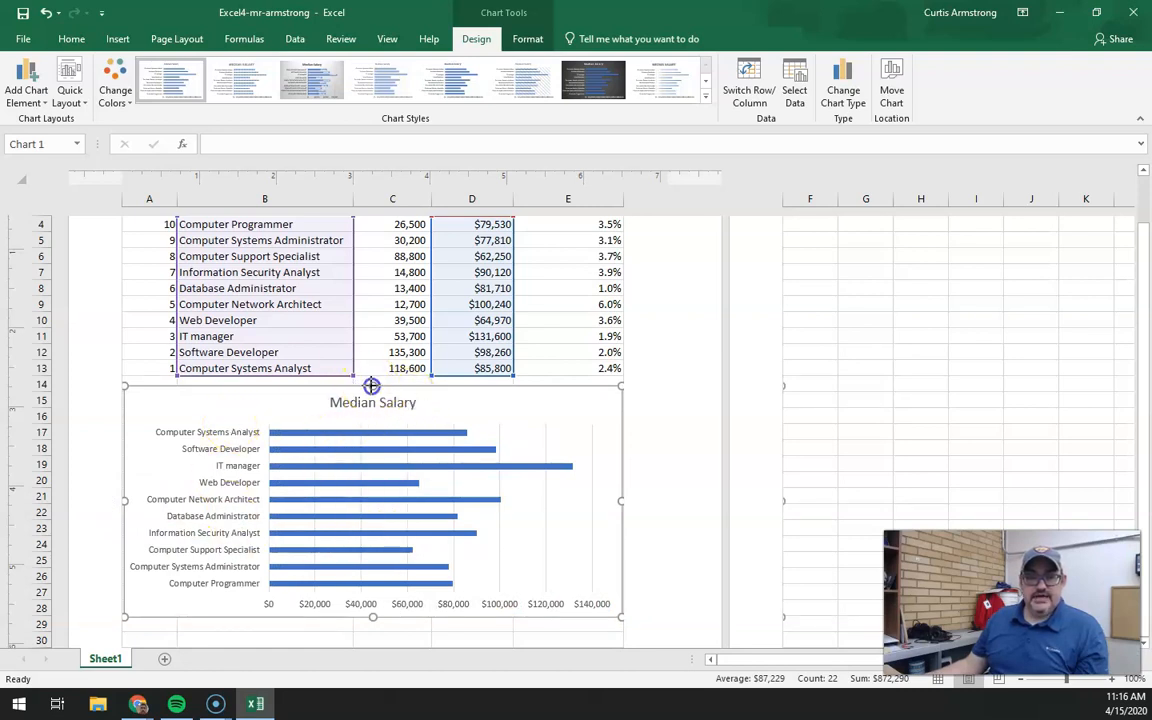
drag(371, 384, 371, 376)
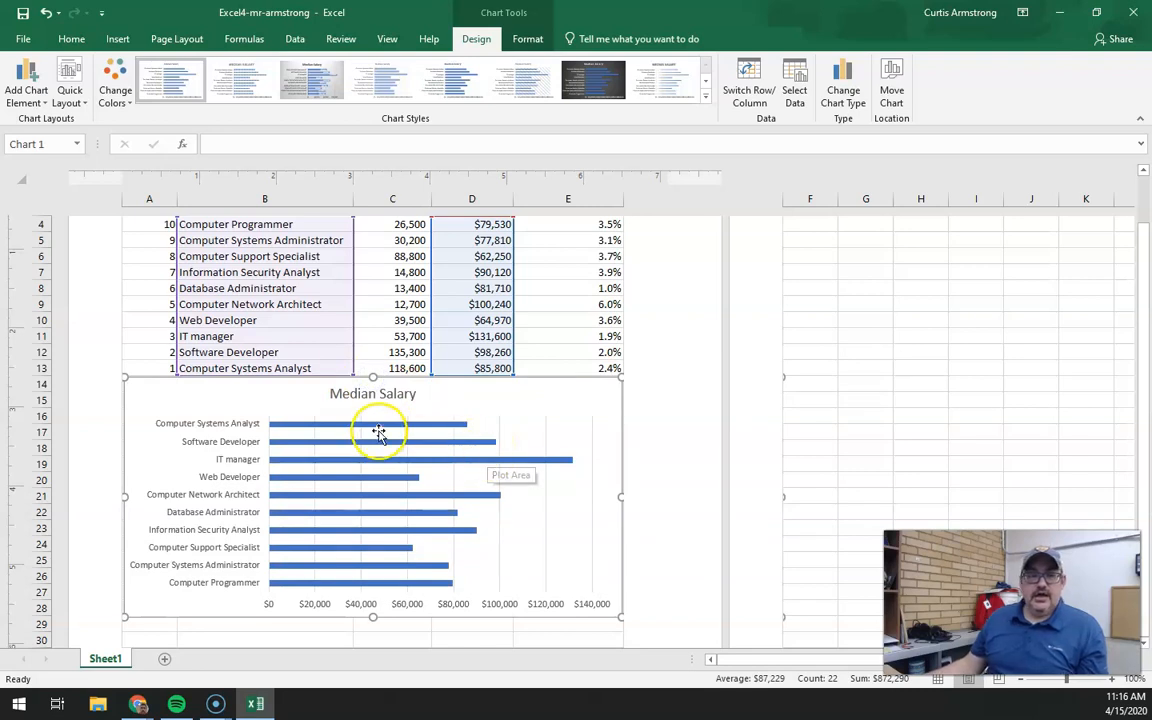
- Check the remaining Chart Directions in Chrome, and apply the chart style with a gray gradient background and white in-bar data labels
click(1150, 270)
drag(1151, 160, 615, 236)
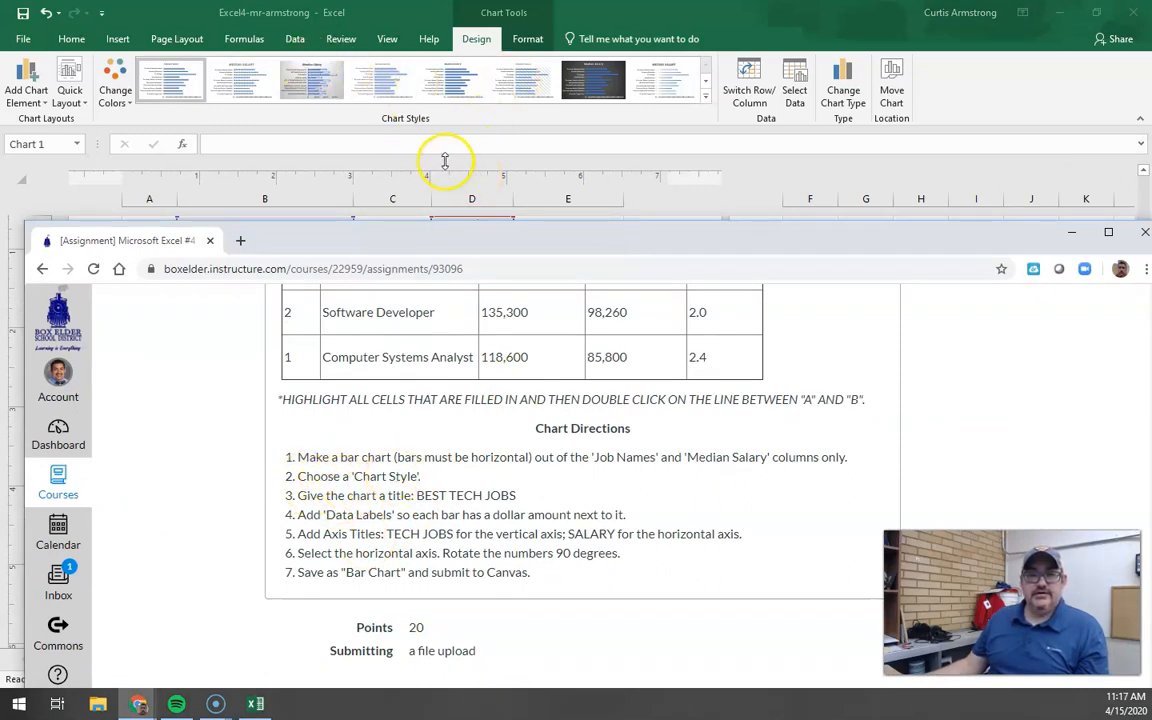
drag(377, 244, 1151, 195)
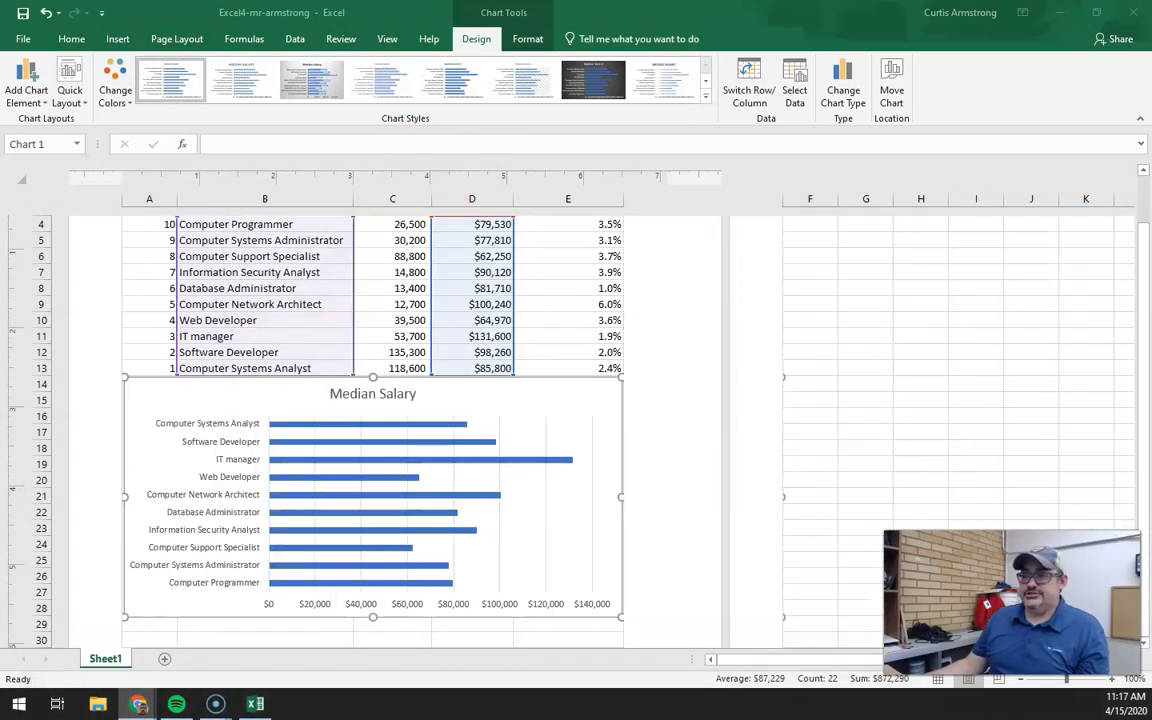
click(311, 86)
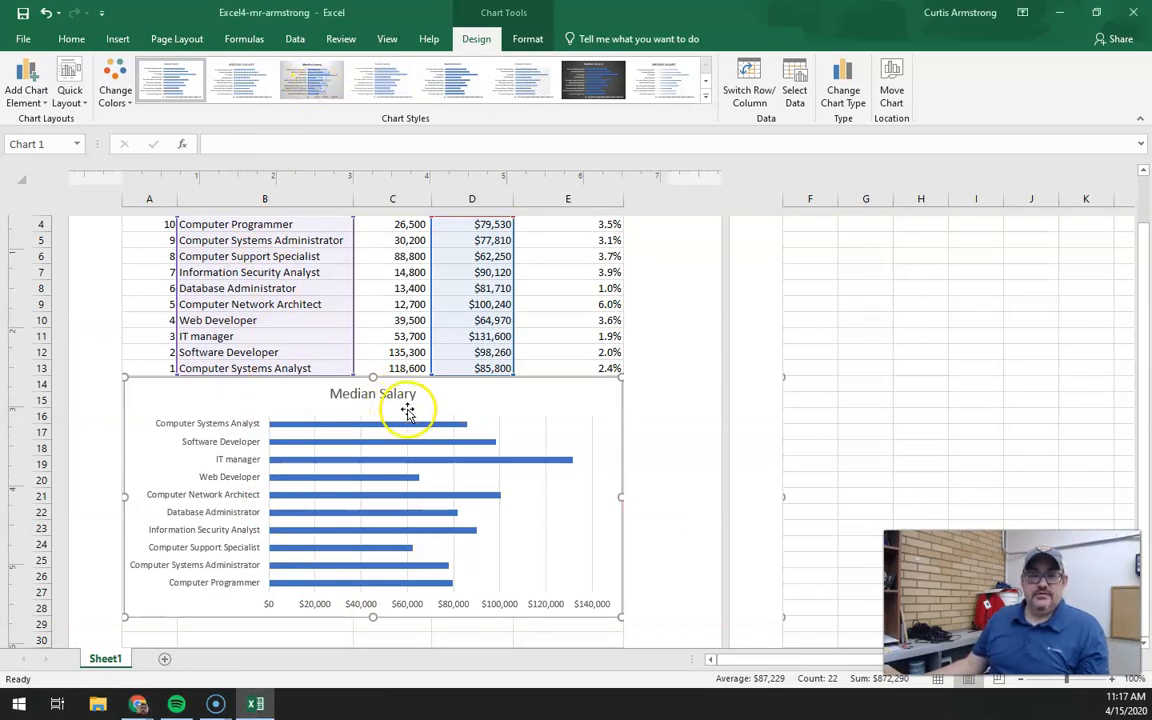
click(295, 82)
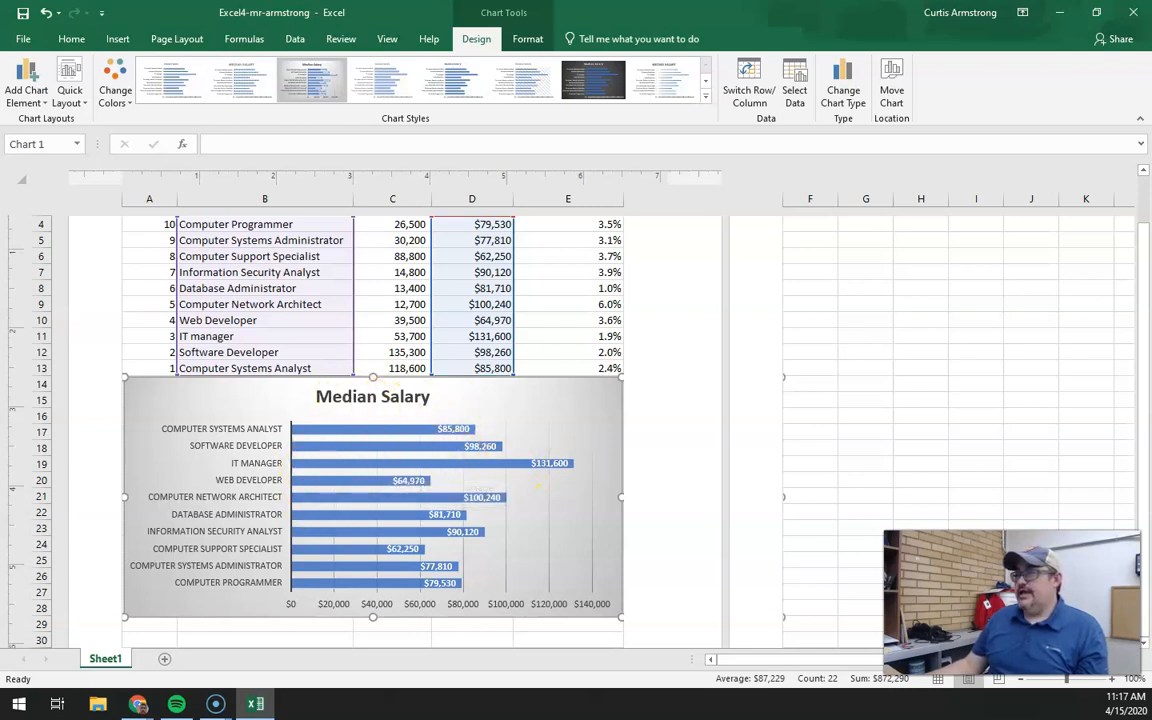
- Replace the chart title text with Best Tech Jobs
click(138, 704)
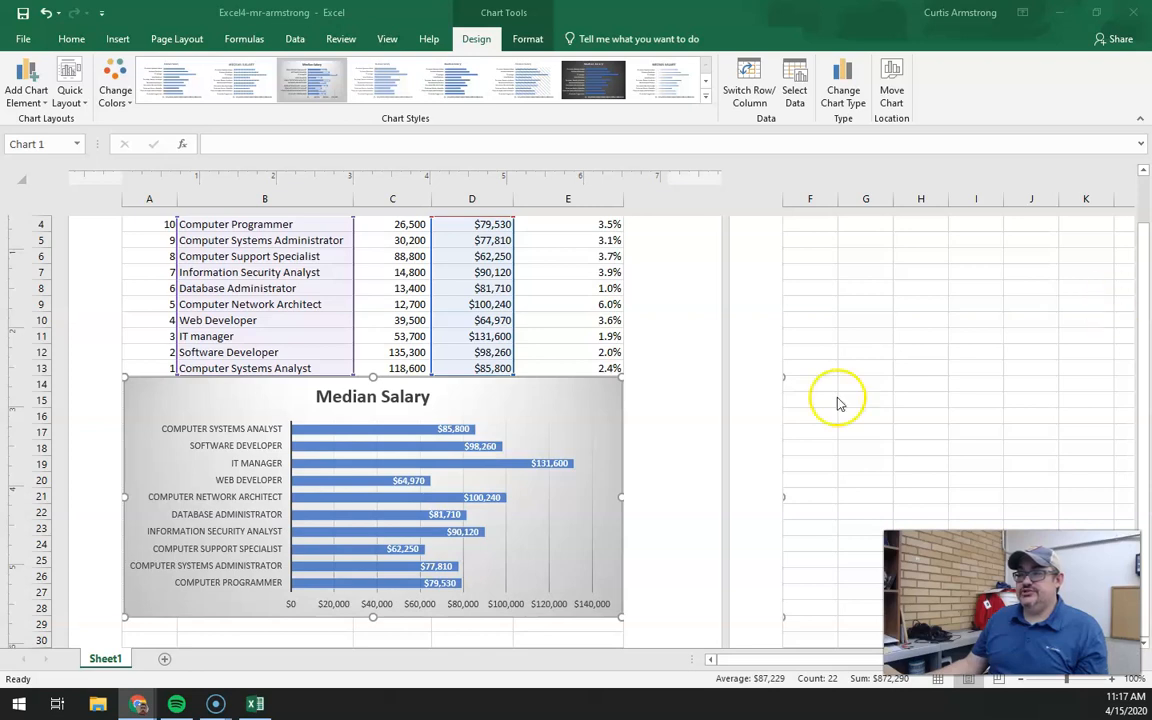
click(340, 395)
double_click(340, 395)
click(432, 396)
click(429, 398)
drag(429, 398, 316, 396)
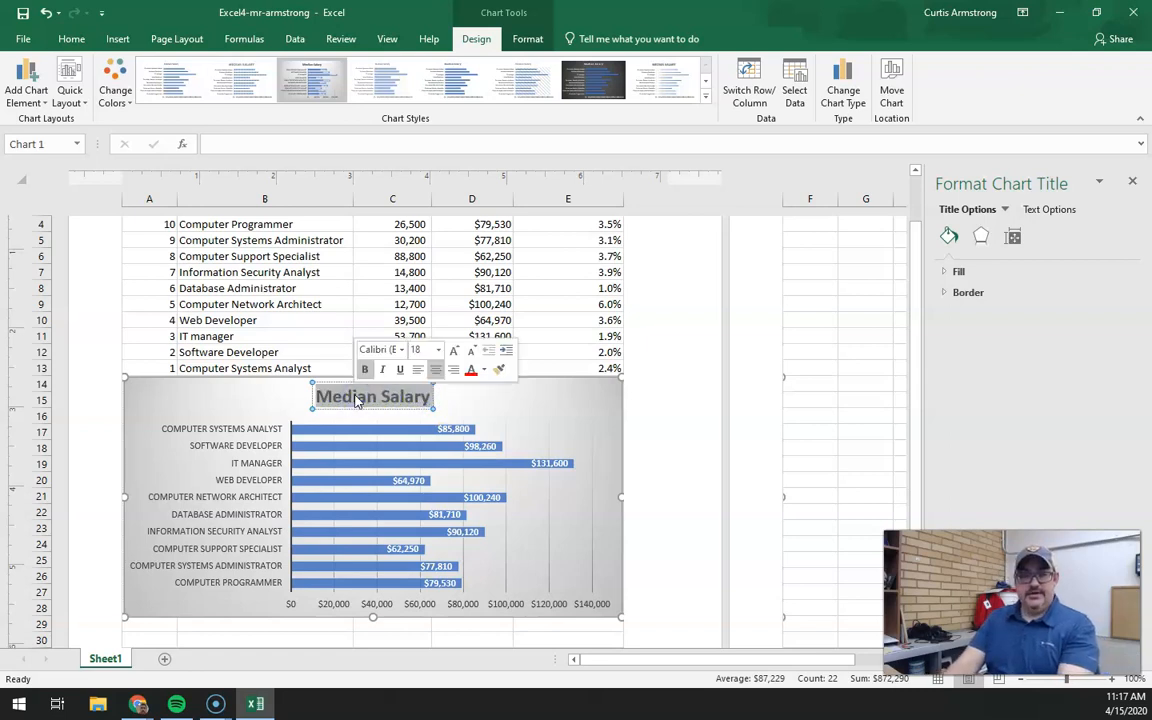
key(Delete)
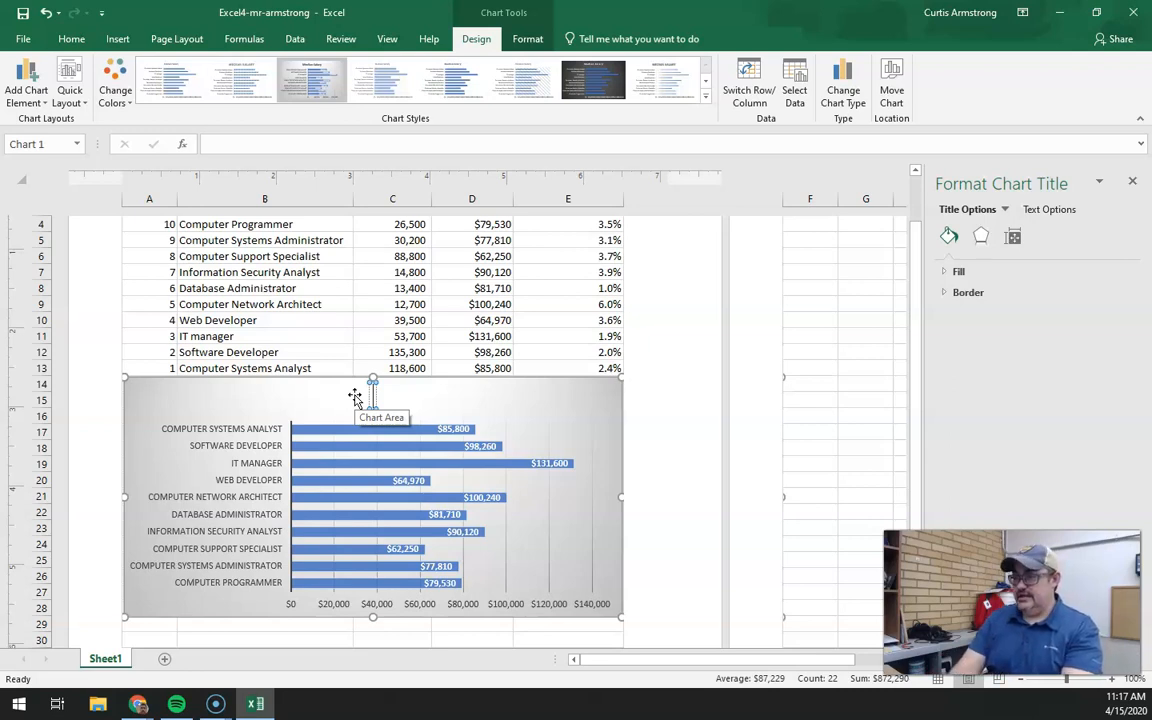
text(Best Te)
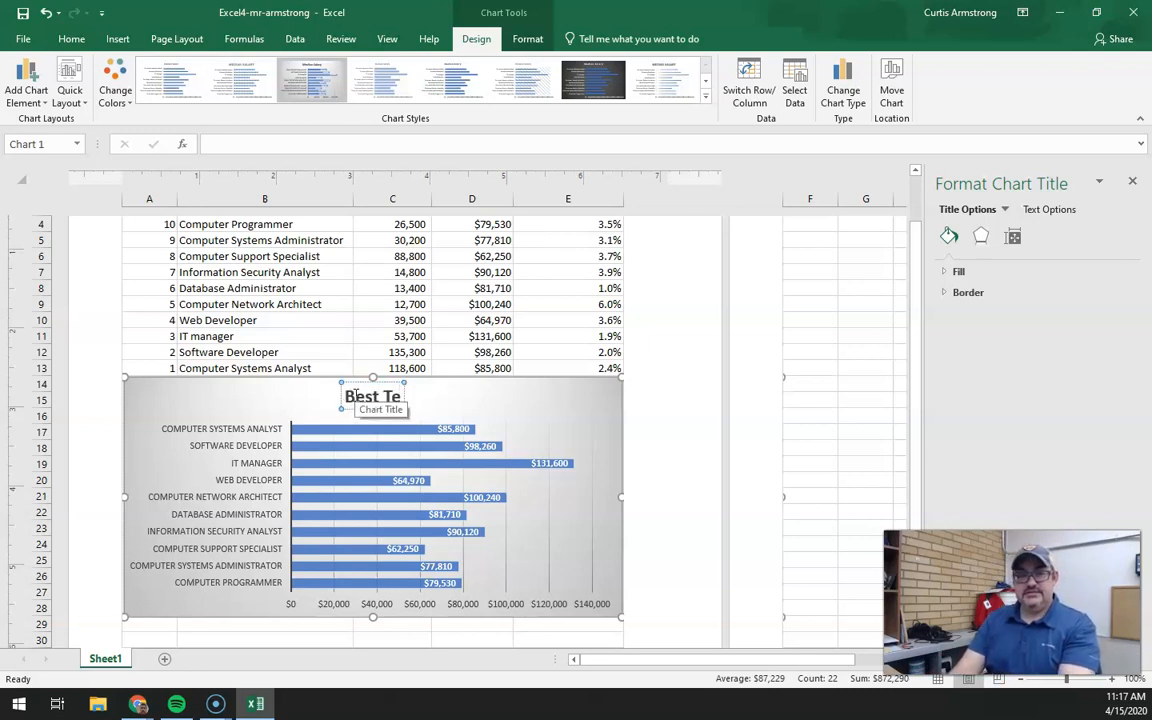
text(ch Jobs)
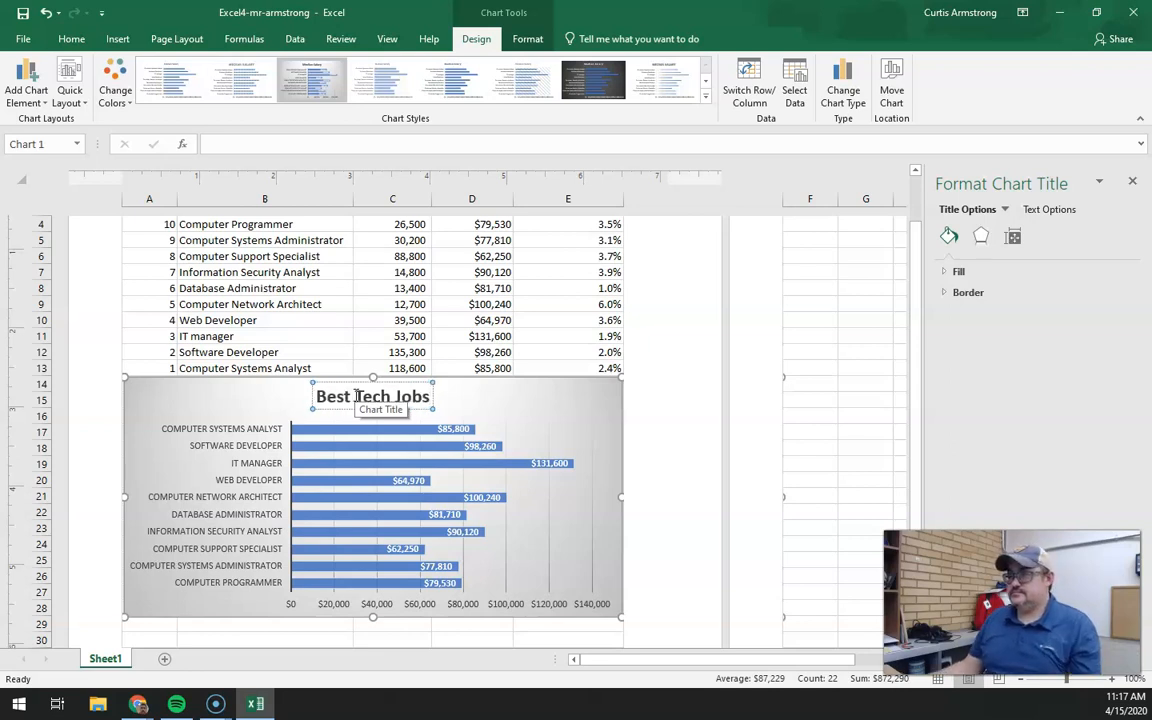
click(512, 388)
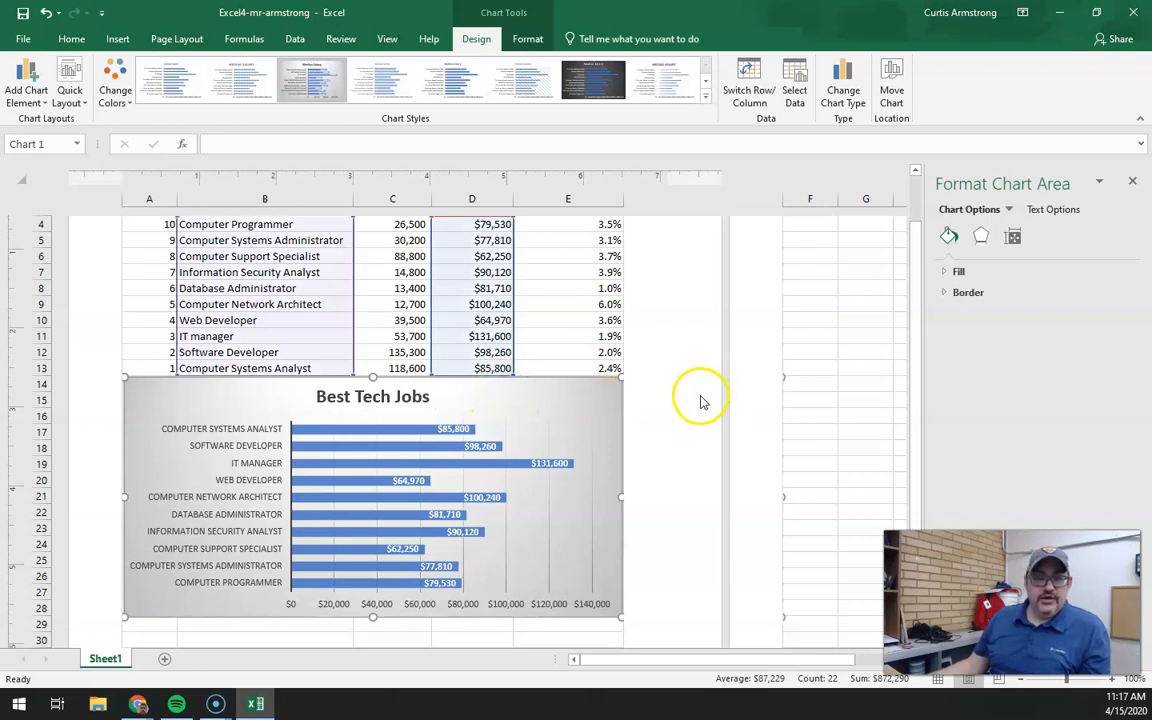
- Remove the stray letters "Be" after Digital Literacy in the right section of the page header
scroll(678, 376, up, 1)
scroll(676, 377, down, 3)
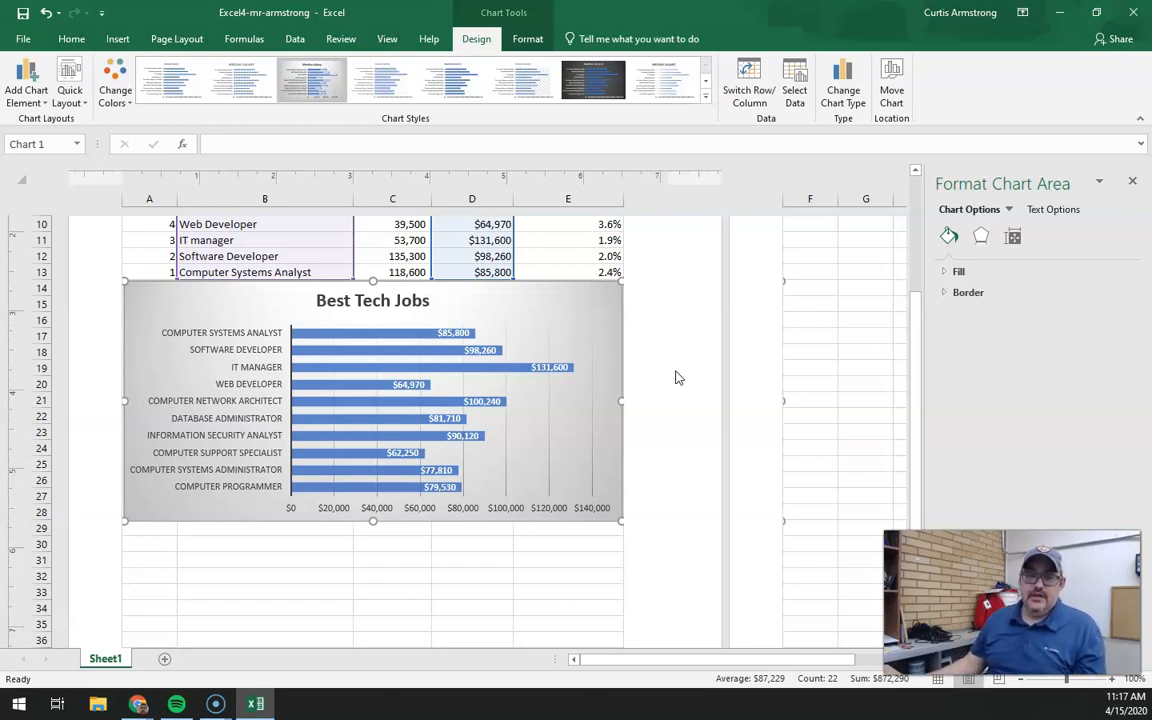
scroll(658, 374, up, 3)
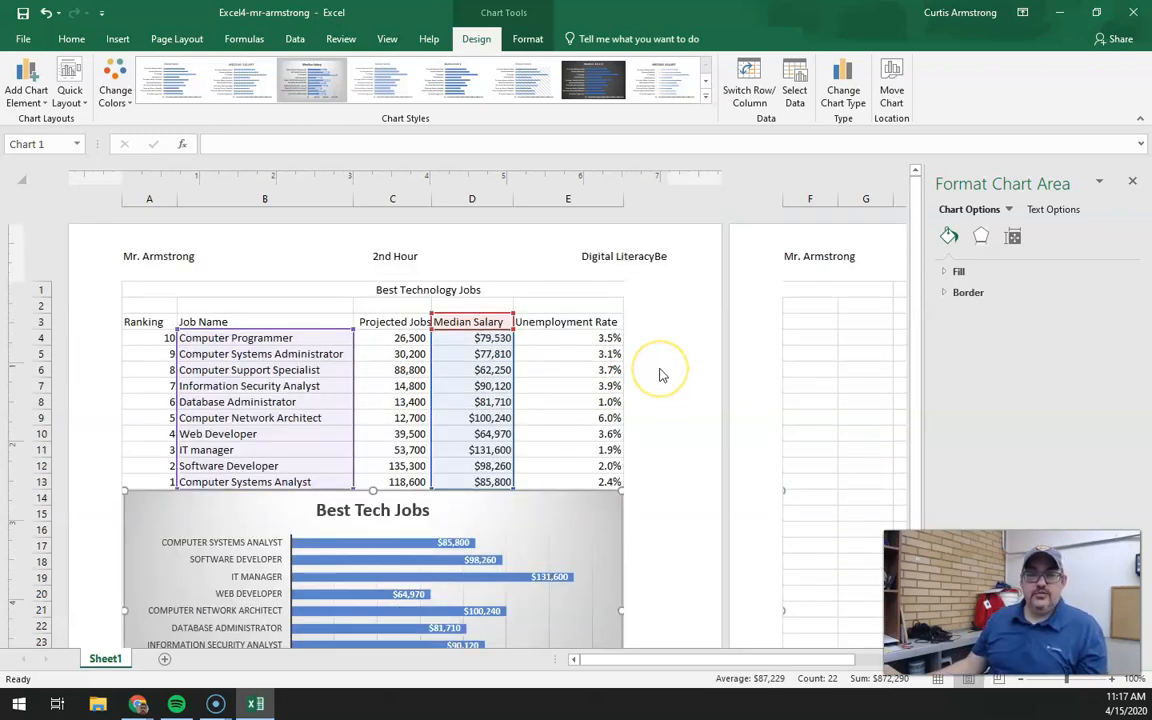
click(409, 337)
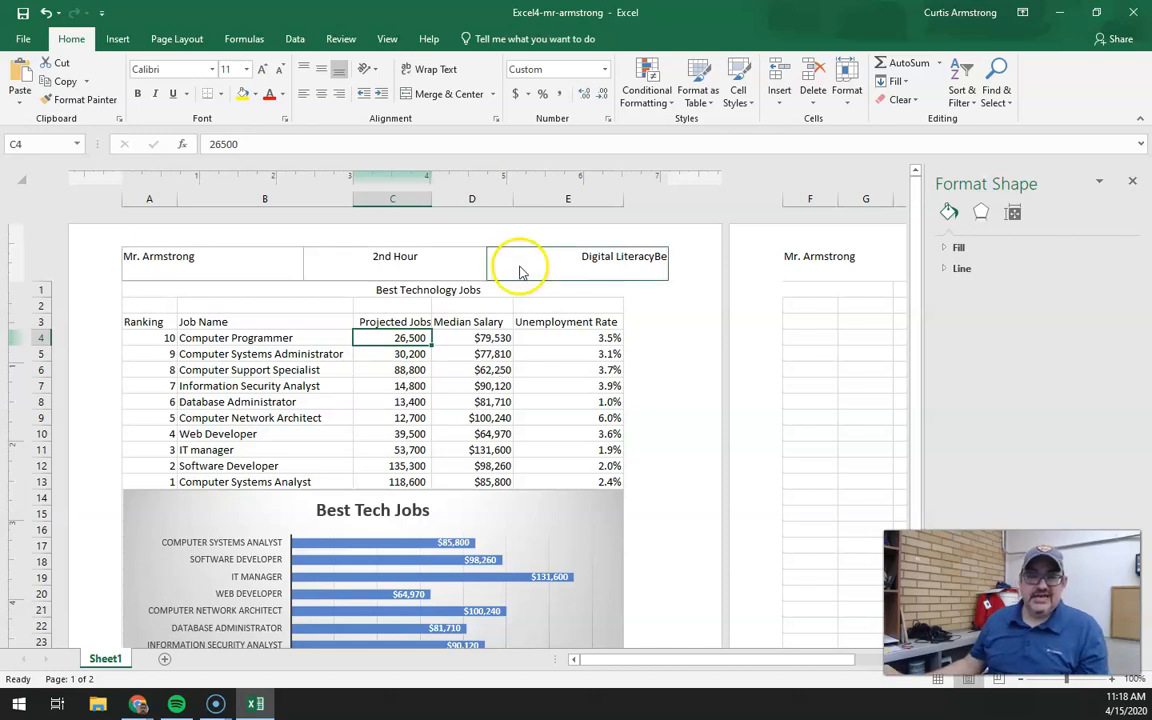
click(656, 256)
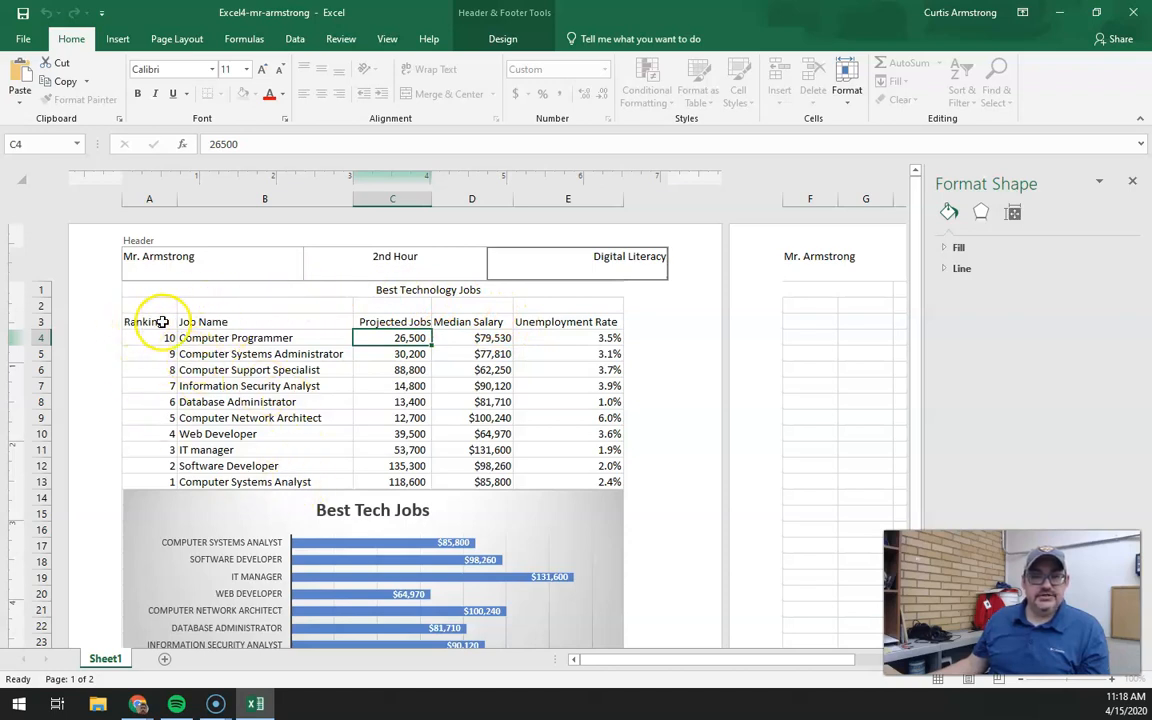
- Unmerge the Best Technology Jobs title in row 1, and merge and center it across only A1:E1
click(386, 289)
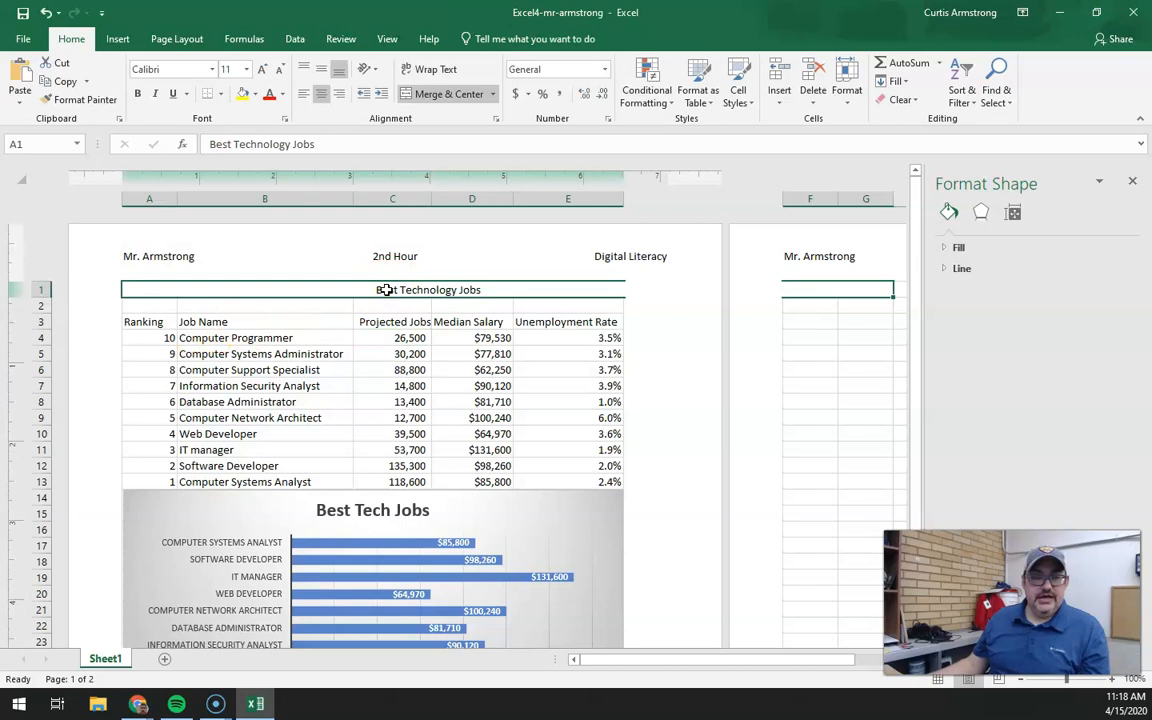
scroll(425, 436, down, 3)
scroll(425, 436, up, 3)
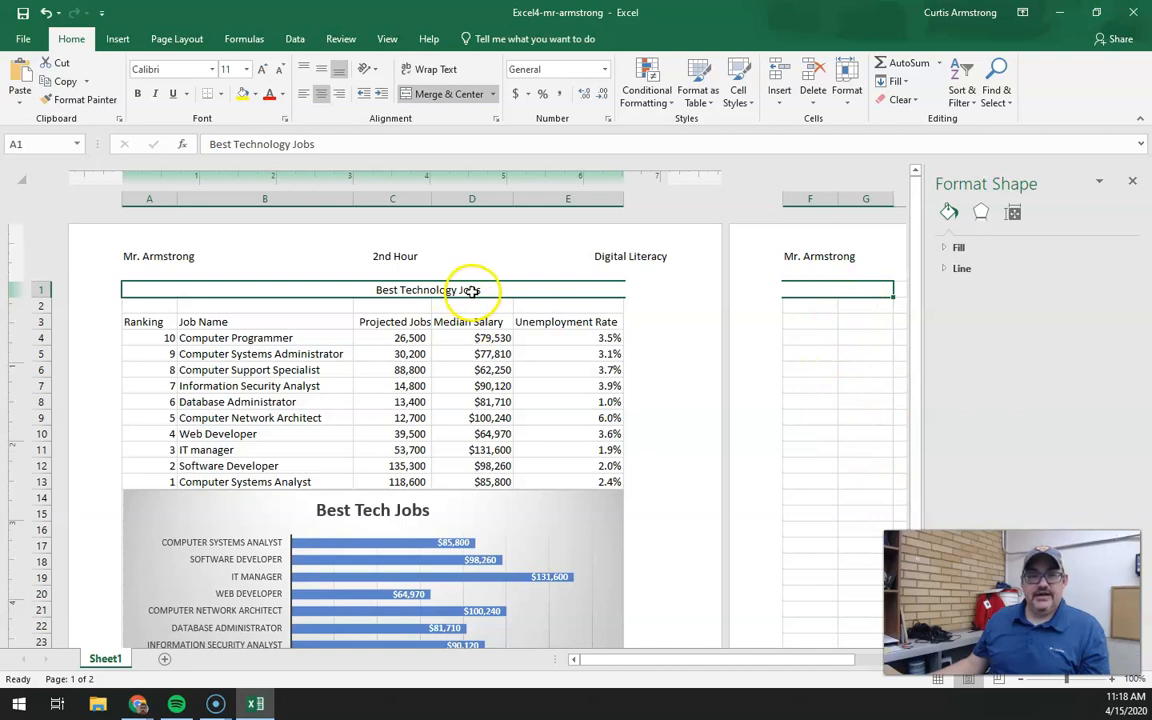
click(420, 93)
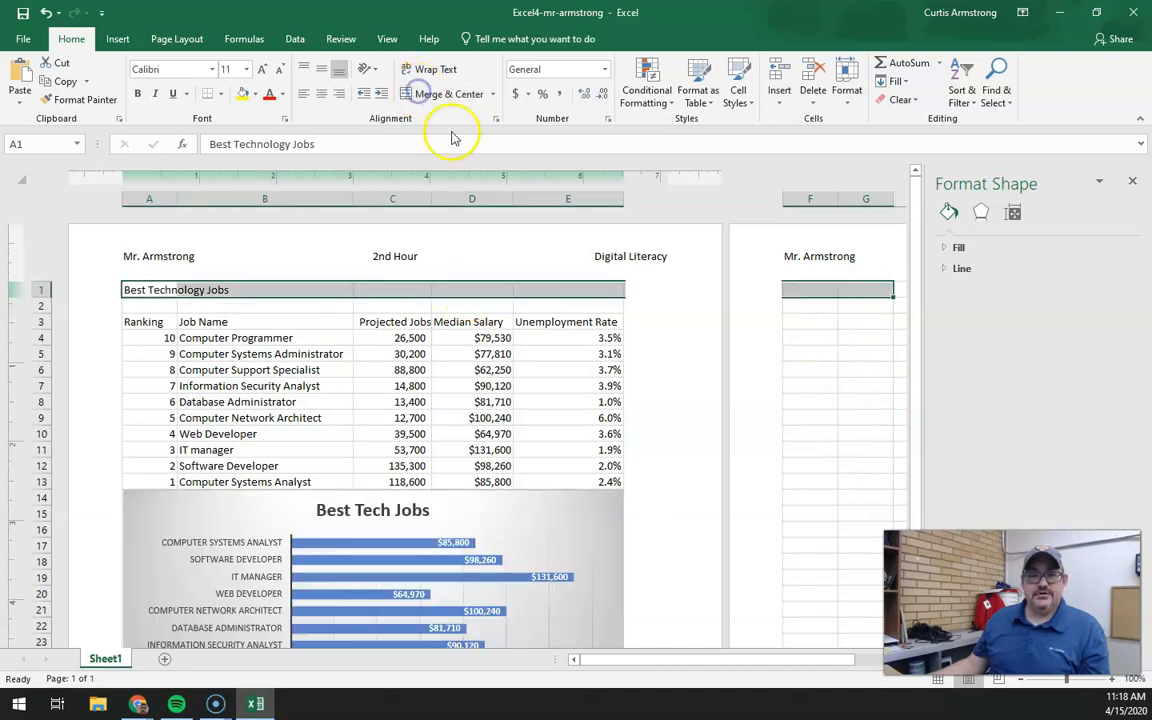
click(381, 288)
drag(139, 289, 525, 288)
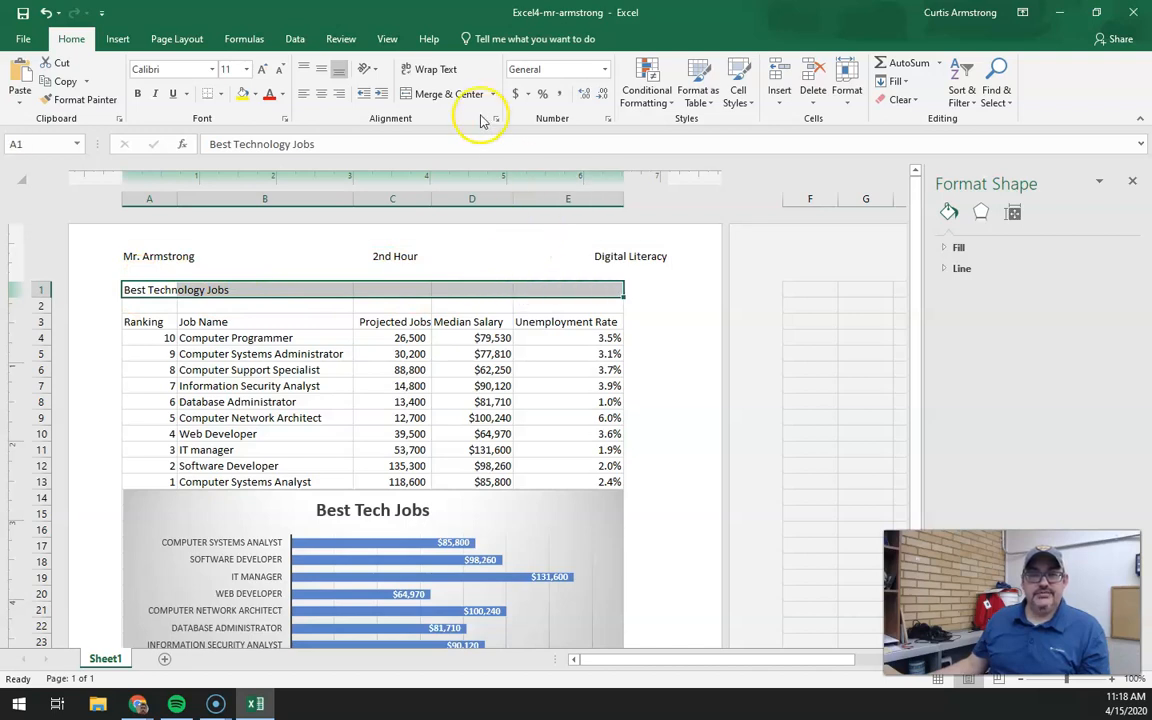
click(442, 93)
- Make the Best Technology Jobs title bold and set its font size to 20
click(137, 93)
click(246, 69)
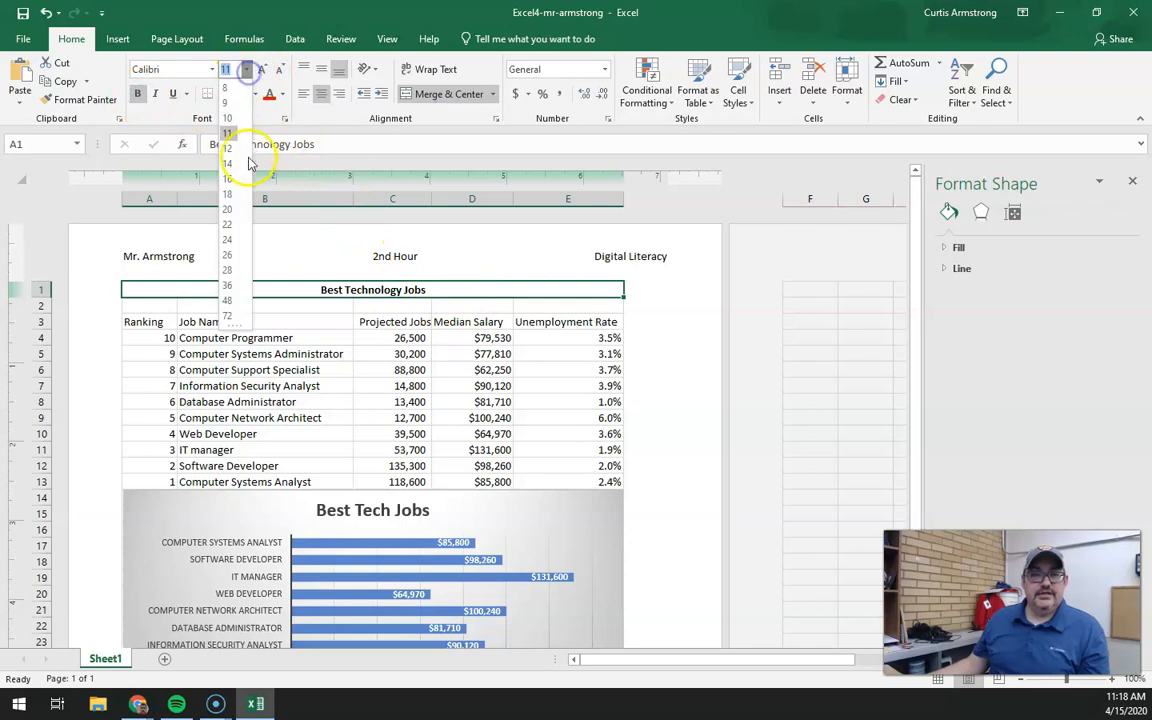
click(229, 209)
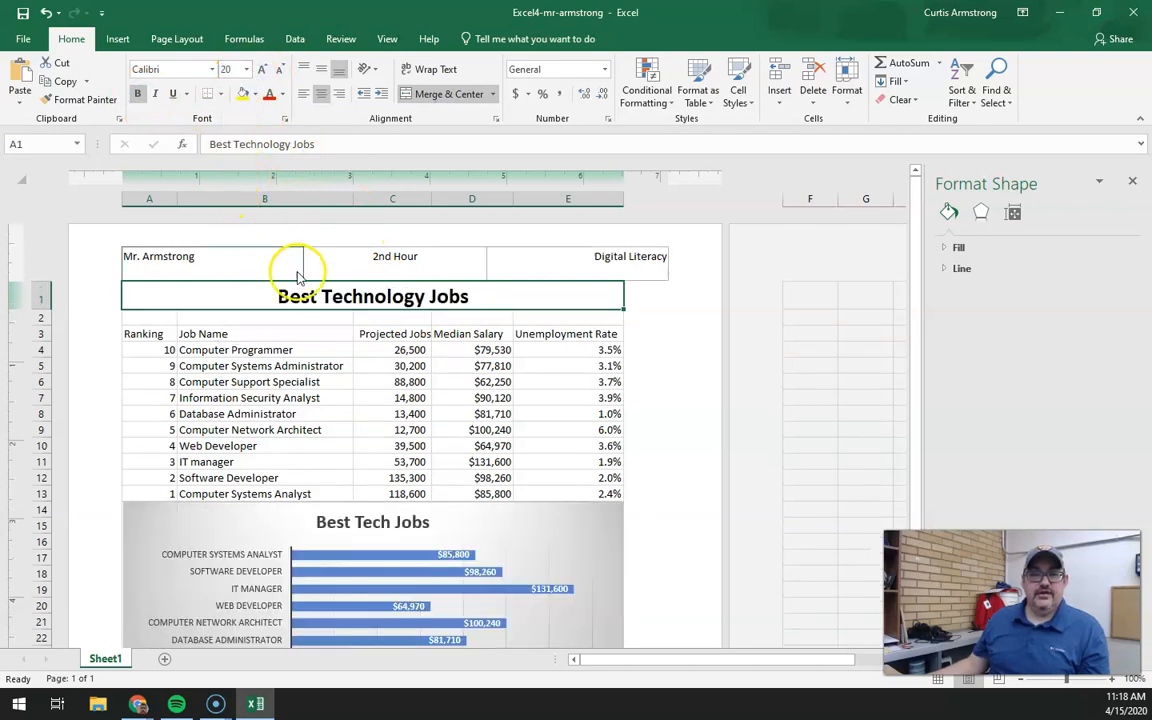
- Bold and center the column headings in A3:E3, from Ranking to Unemployment Rate
scroll(368, 368, down, 5)
scroll(368, 368, up, 5)
drag(169, 333, 558, 334)
click(137, 93)
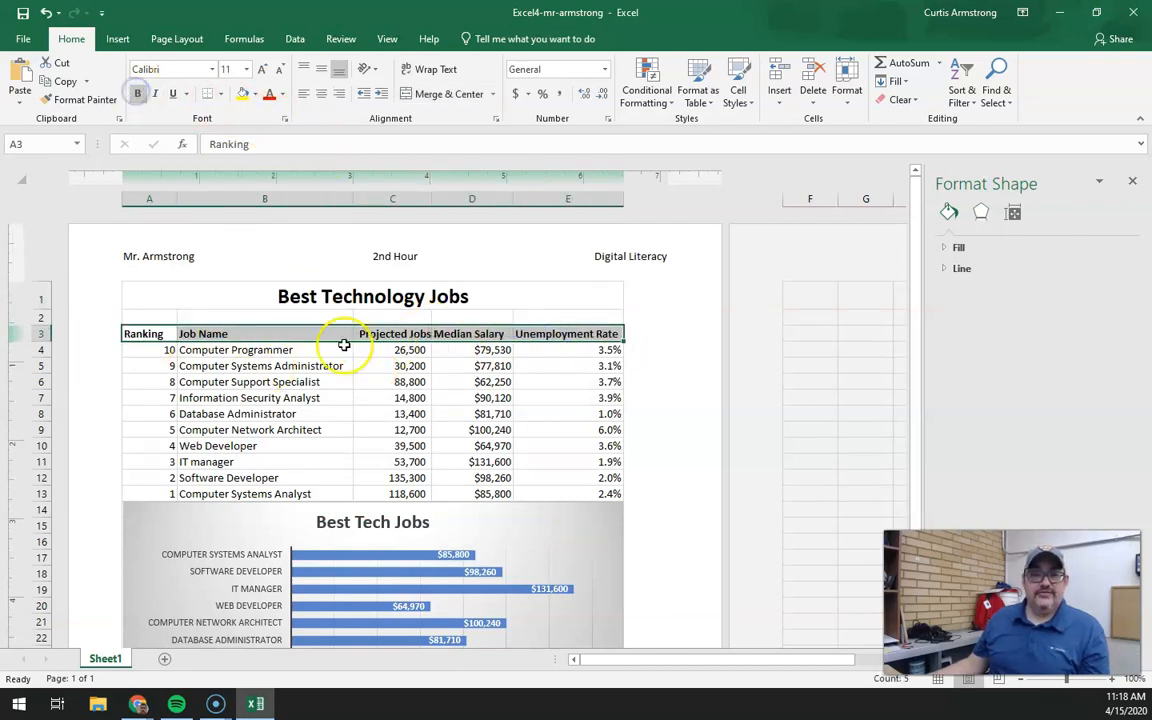
scroll(450, 341, down, 3)
scroll(450, 341, down, 1)
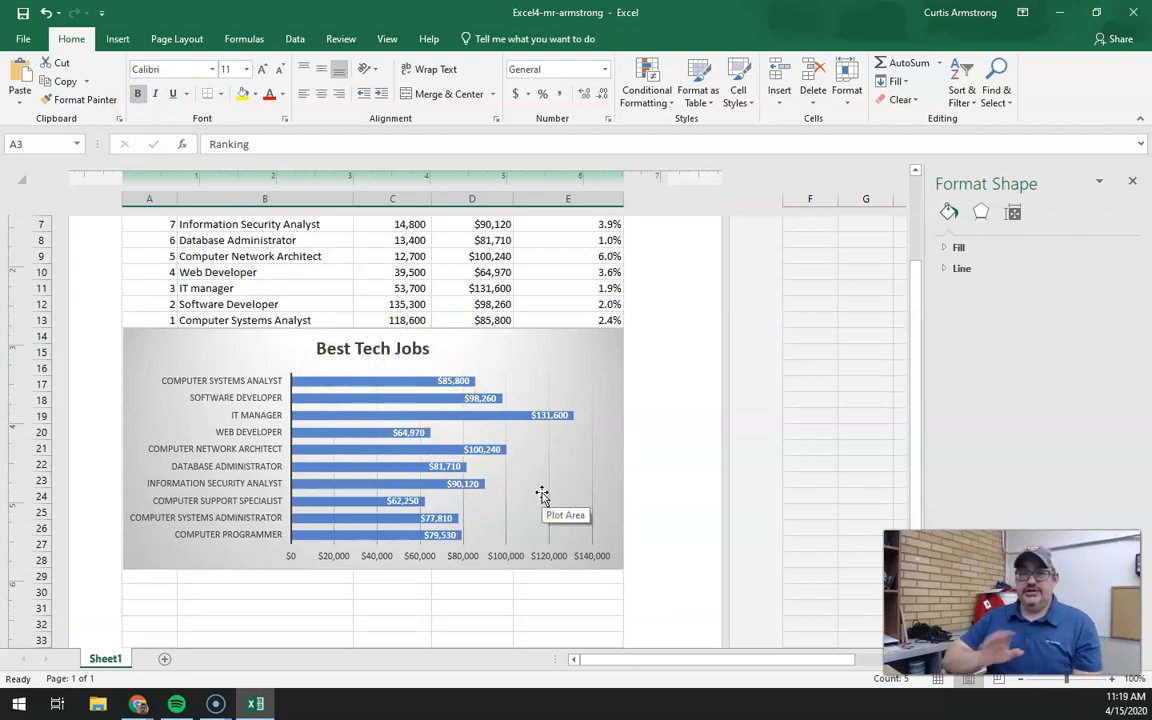
scroll(628, 411, up, 3)
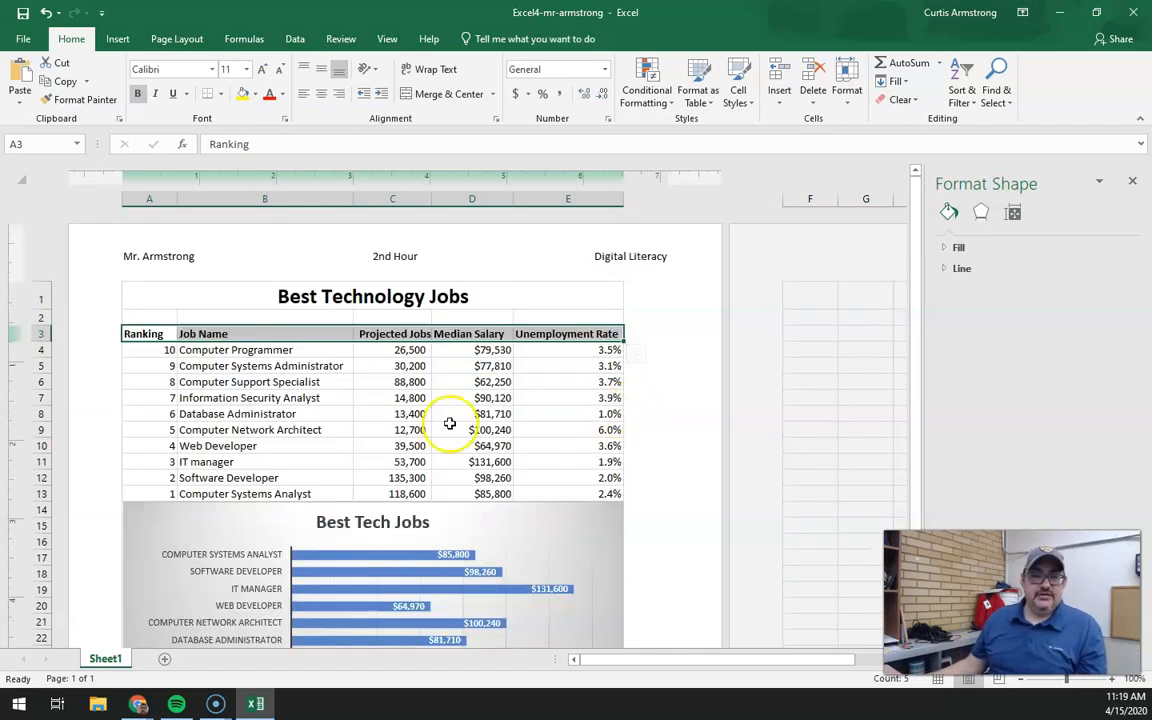
click(388, 414)
drag(143, 335, 598, 333)
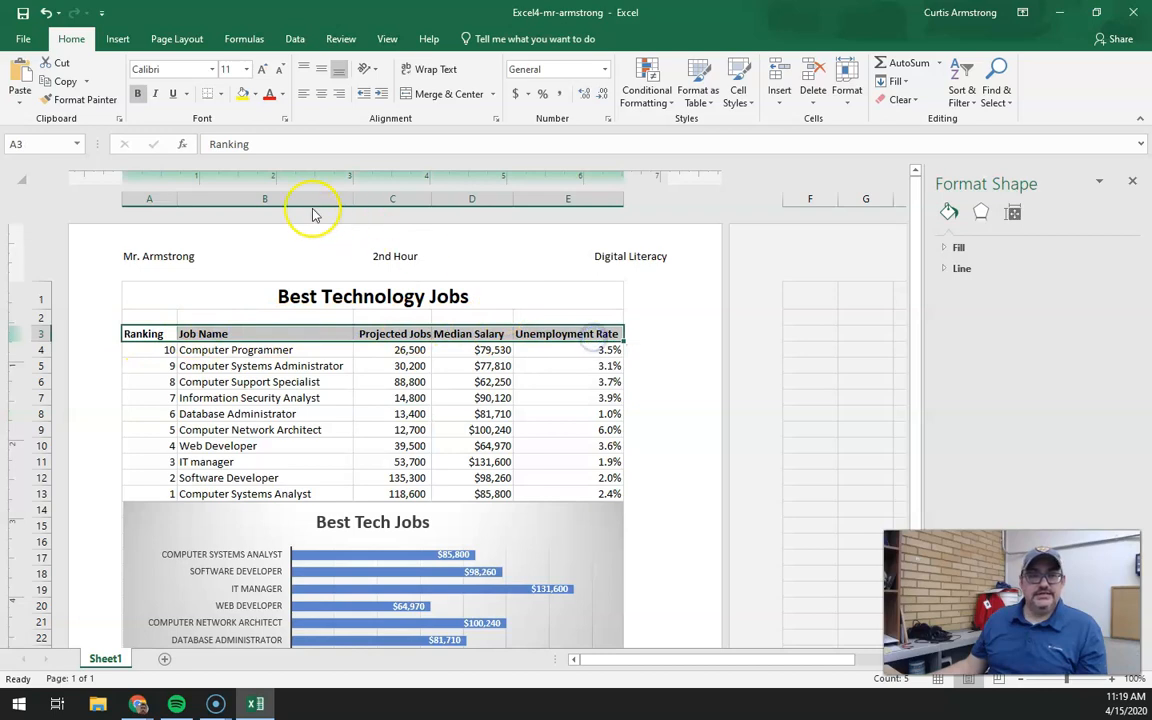
click(318, 99)
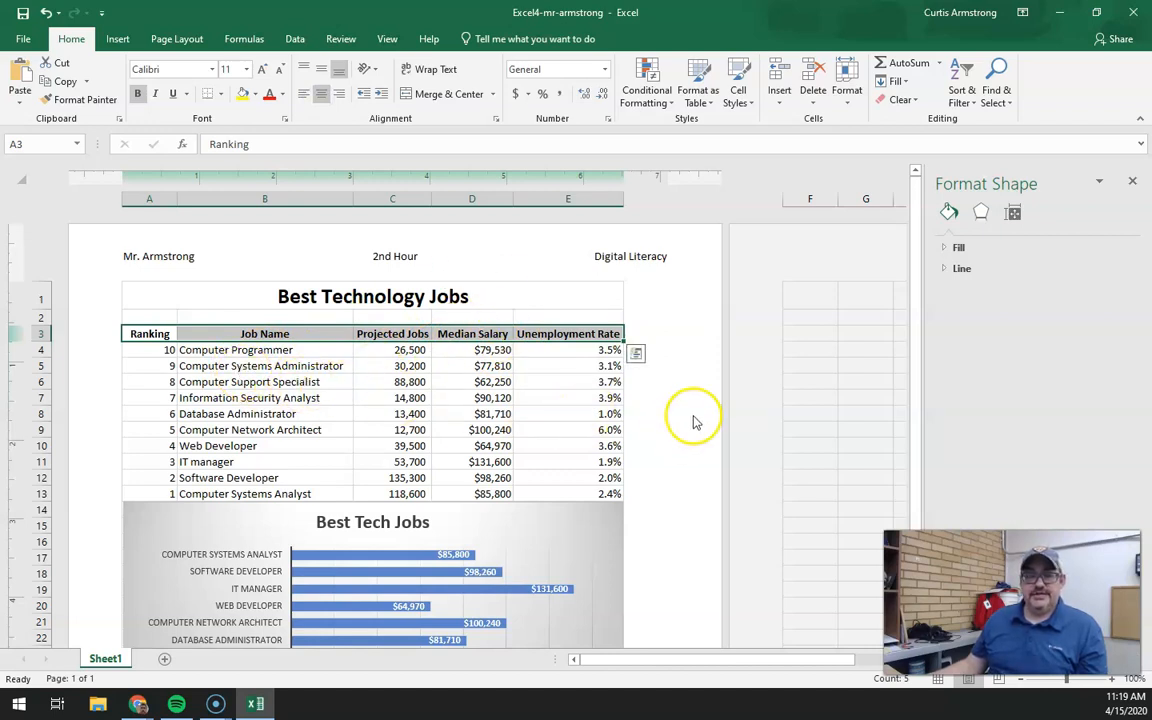
scroll(484, 483, down, 2)
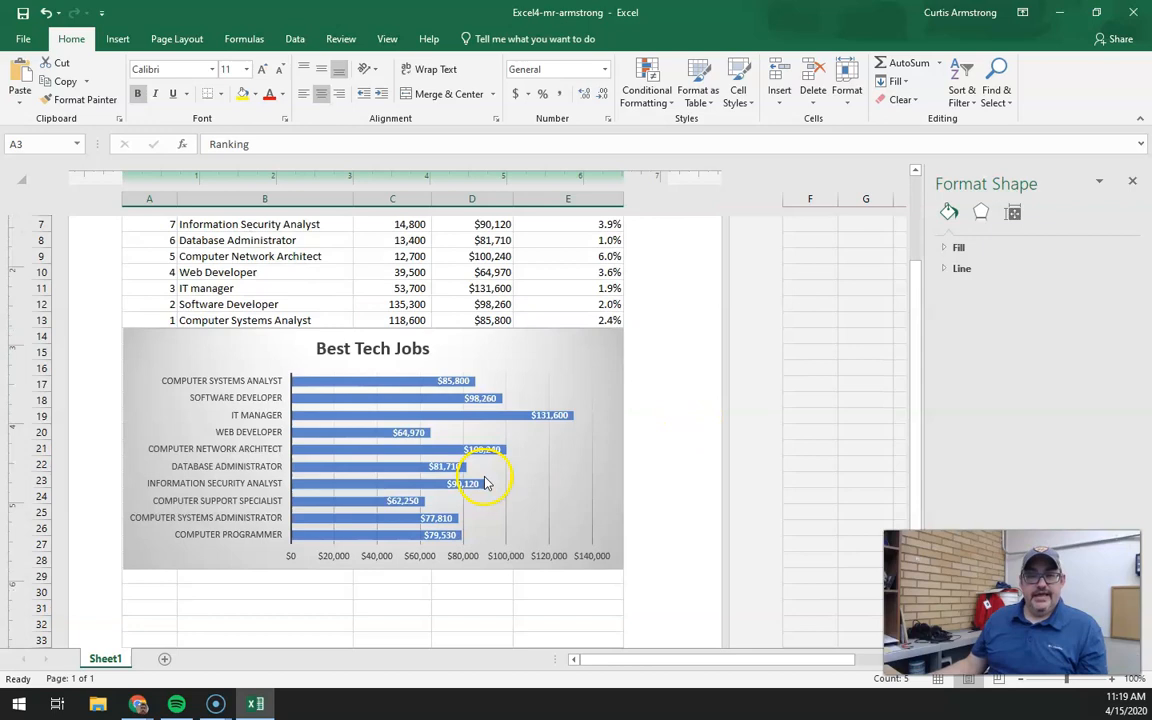
scroll(484, 483, up, 3)
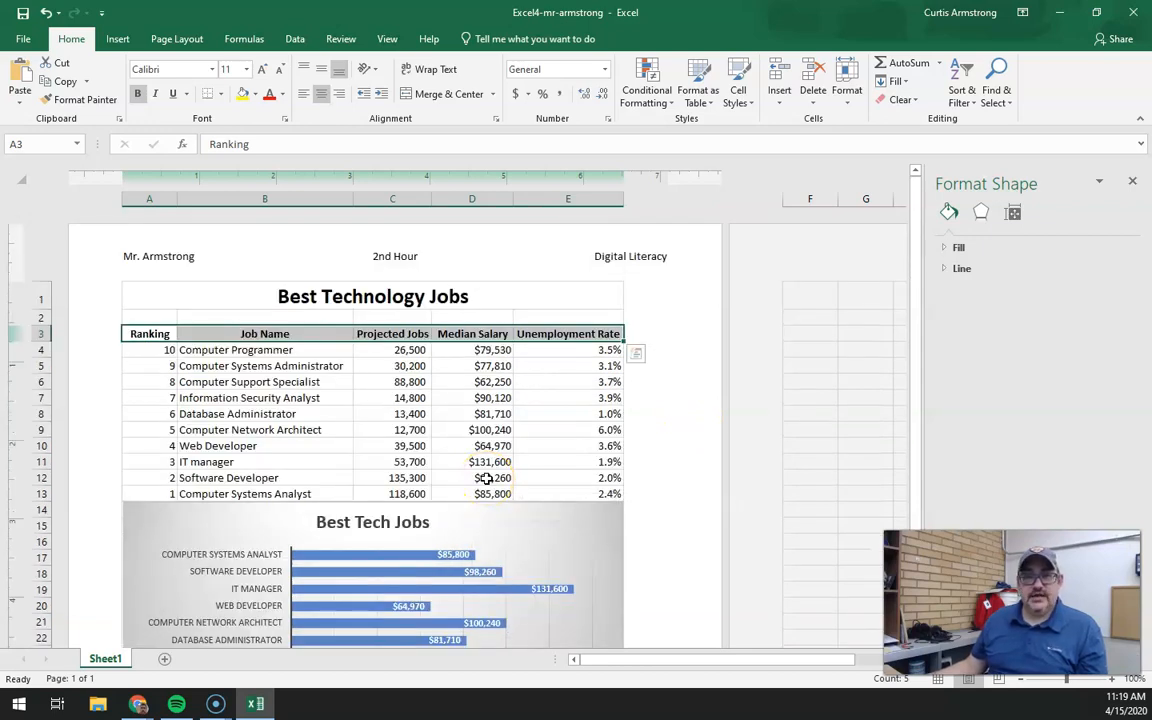